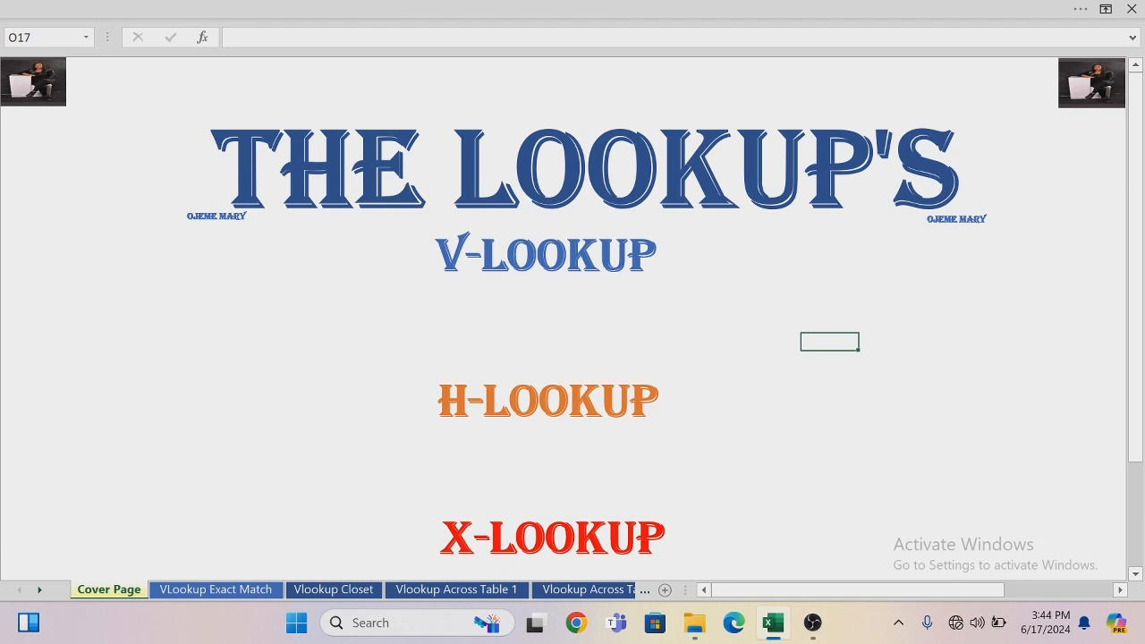
- On the VLookup Exact Match sheet, start a VLOOKUP formula in cell J7 with K5 as the lookup value
{"action": "left_click", "coordinate": [207, 590]}
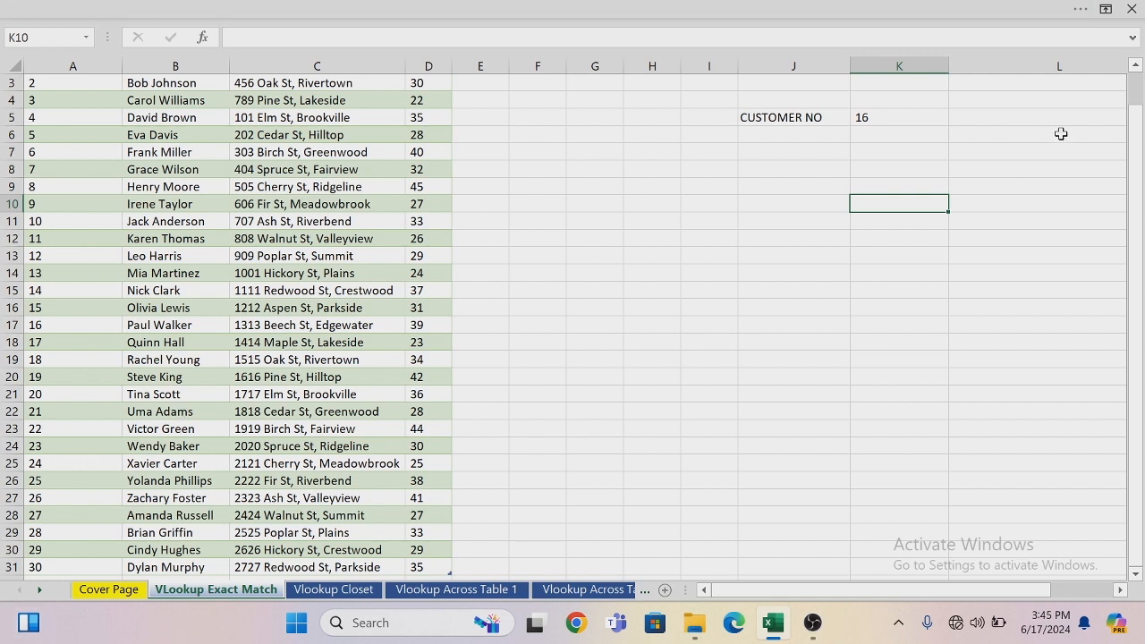
{"action": "left_click_drag", "start_coordinate": [1141, 155], "coordinate": [1141, 146]}
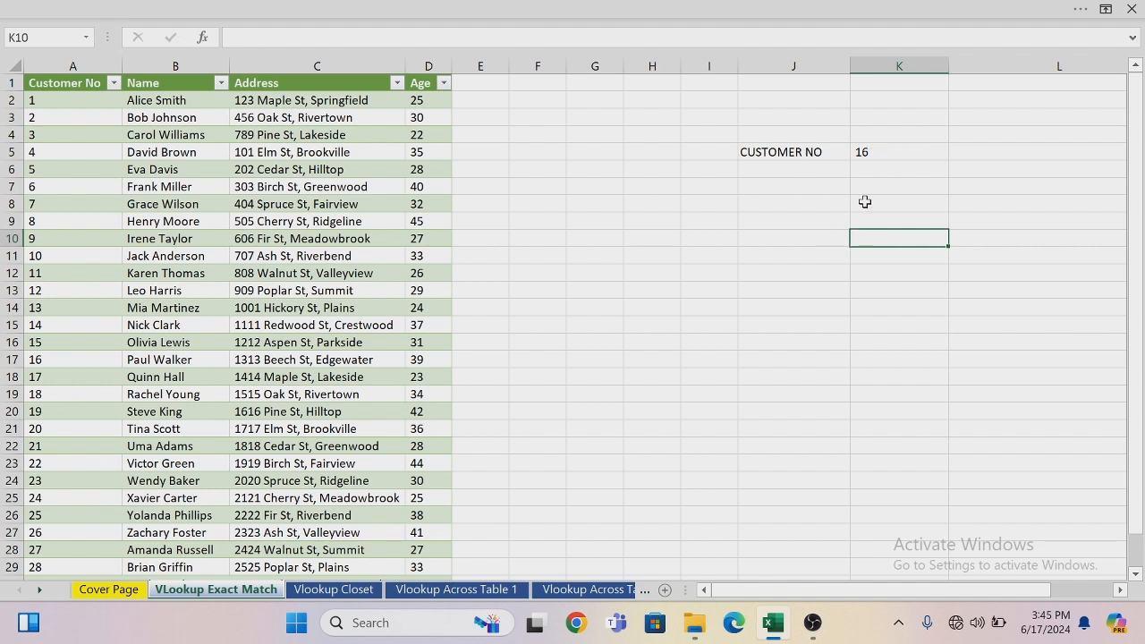
{"action": "left_click", "coordinate": [778, 188]}
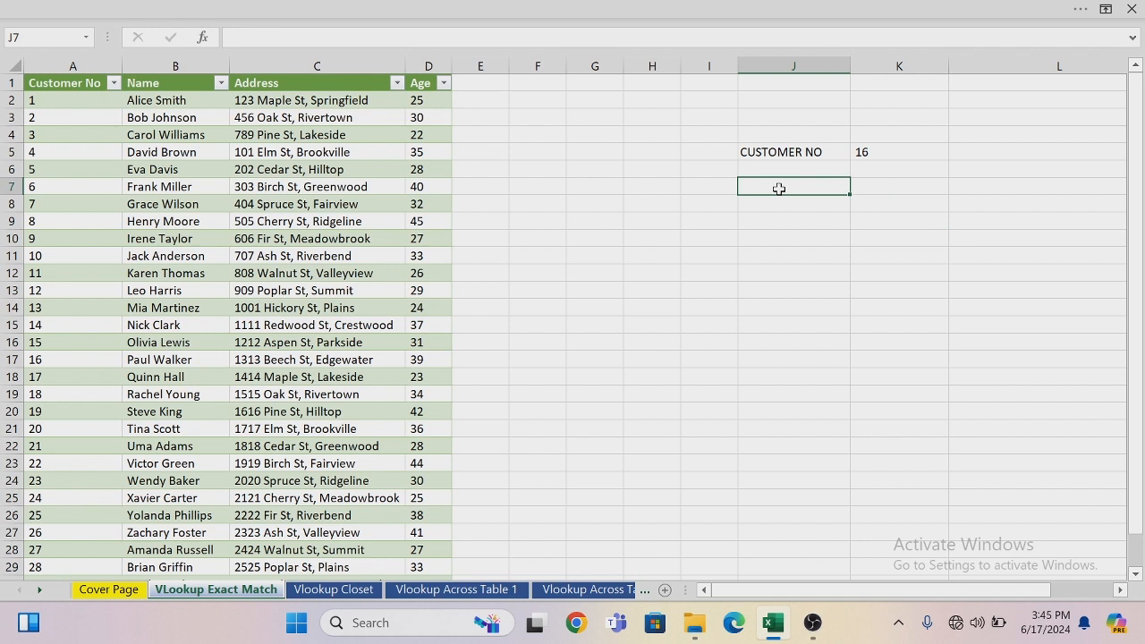
{"action": "type", "text": "=VLOO"}
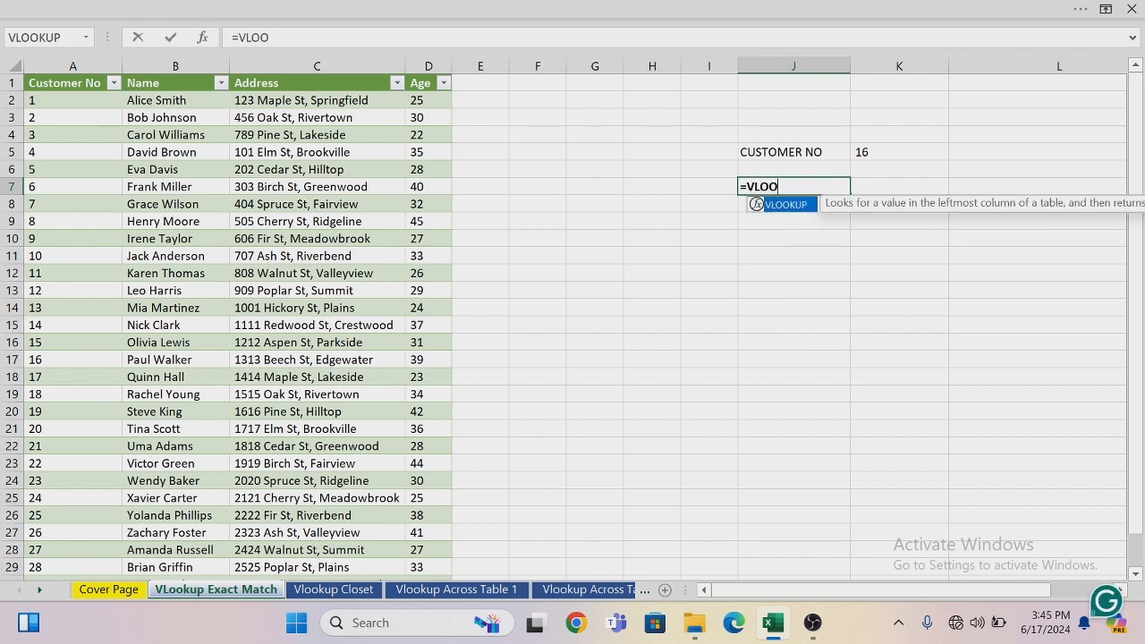
{"action": "key", "text": "Tab"}
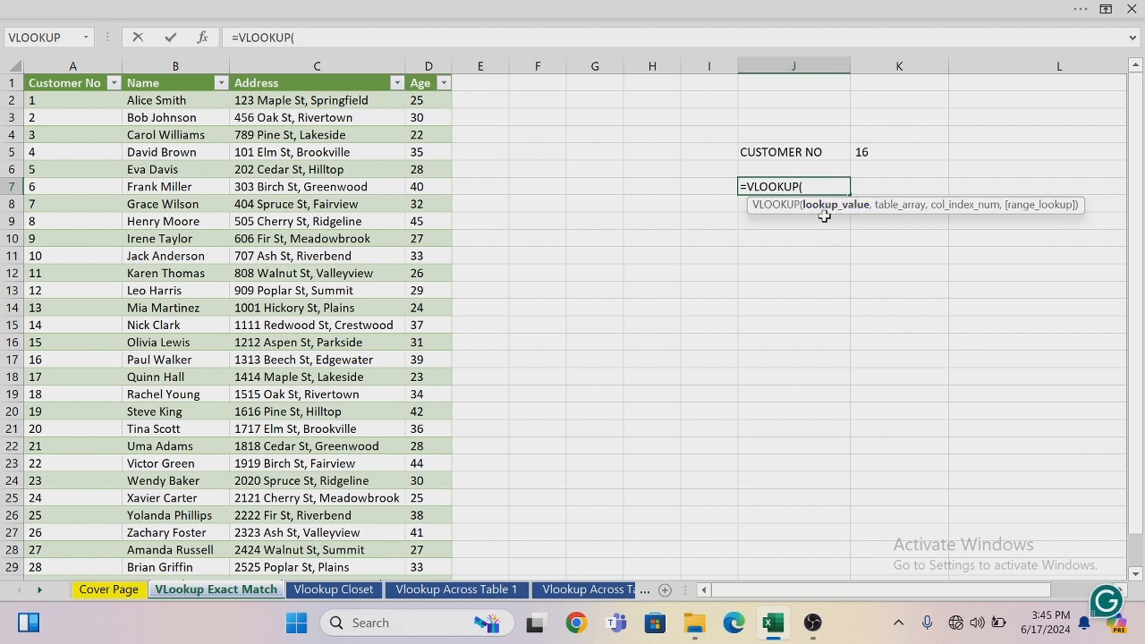
{"action": "left_click", "coordinate": [864, 152]}
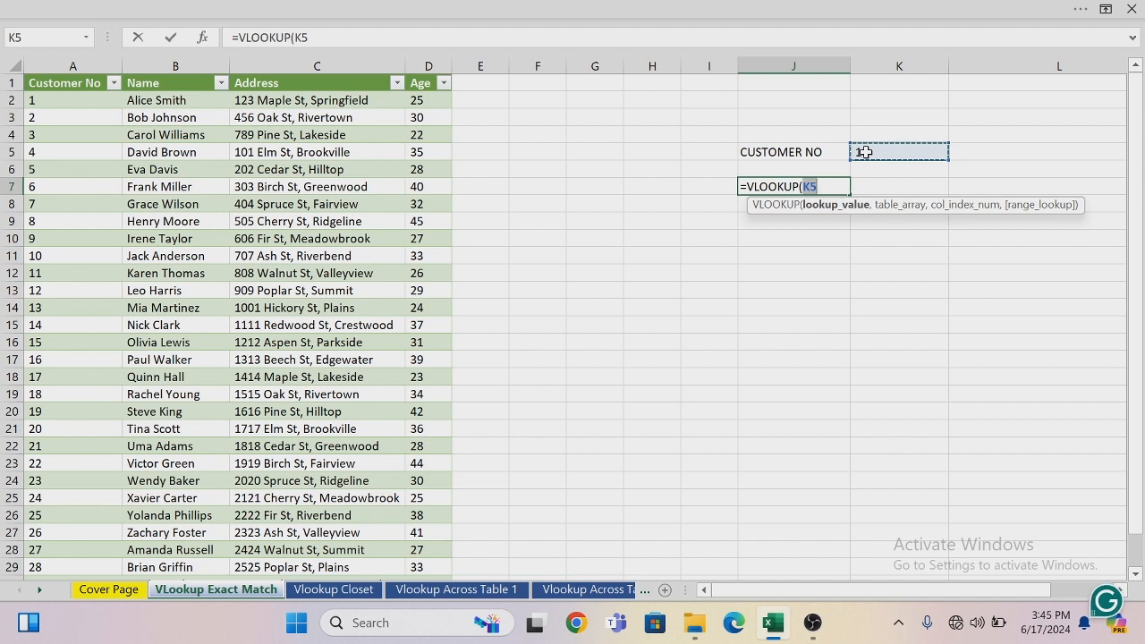
{"action": "type", "text": ","}
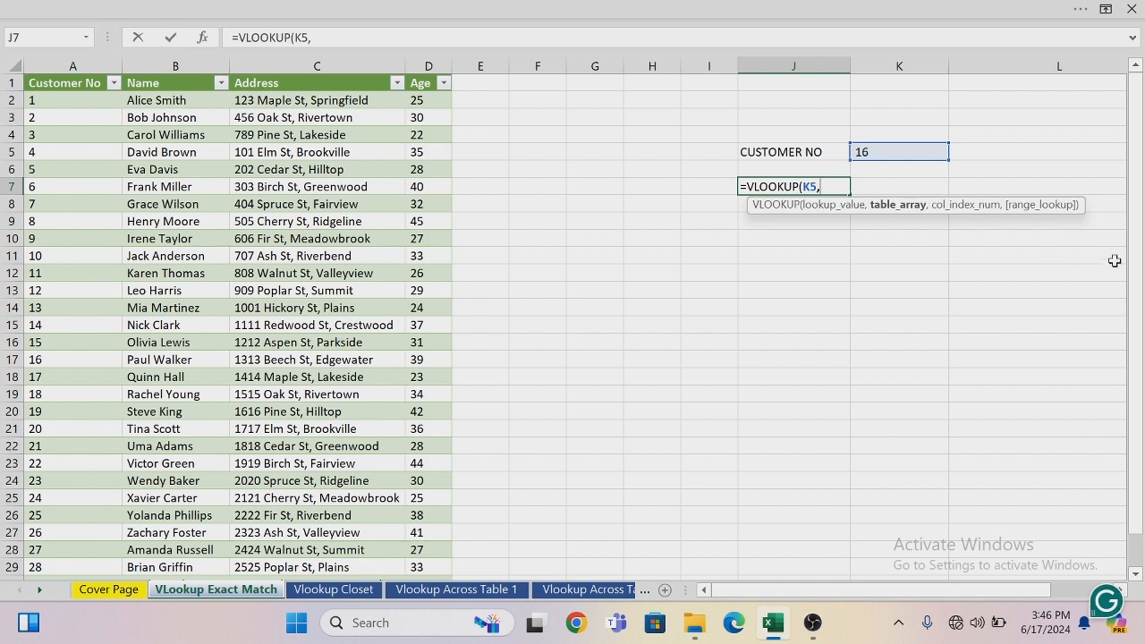
- Set the J7 formula's table array to the whole customer table including headers, Sheet1[#All]
{"action": "left_click_drag", "start_coordinate": [1133, 252], "coordinate": [1109, 90]}
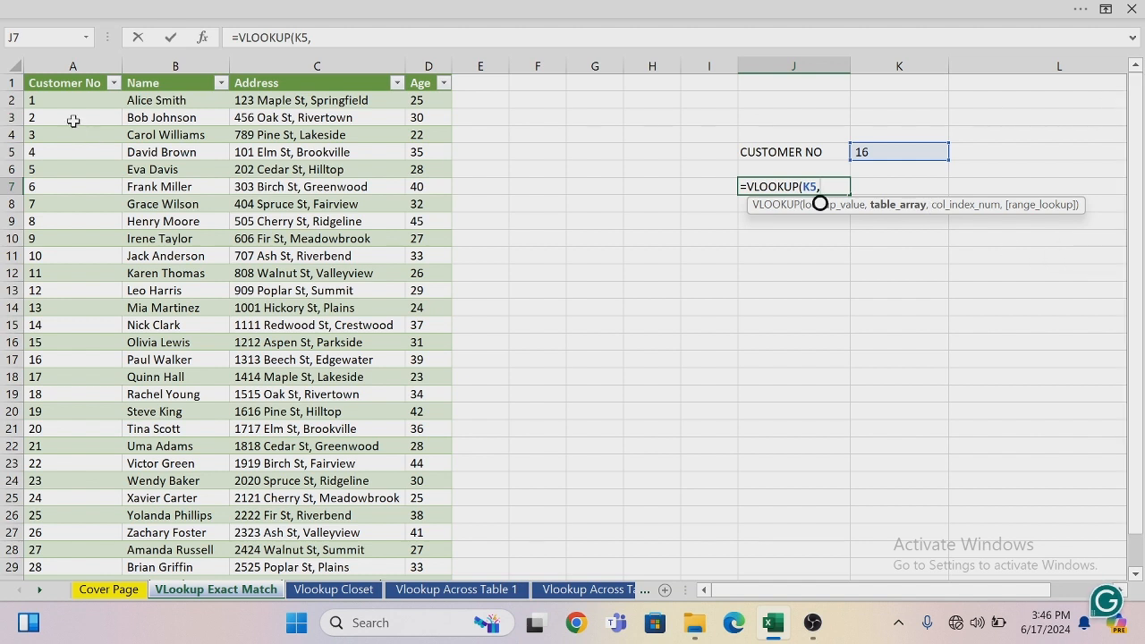
{"action": "left_click", "coordinate": [28, 83]}
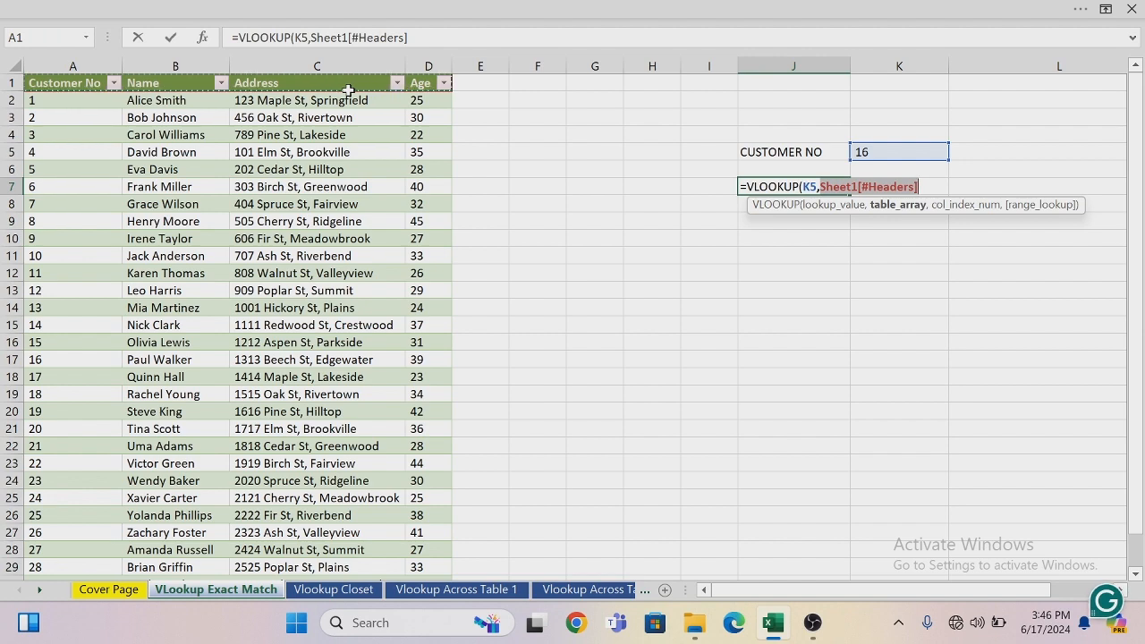
{"action": "key", "text": "ctrl+shift+Down"}
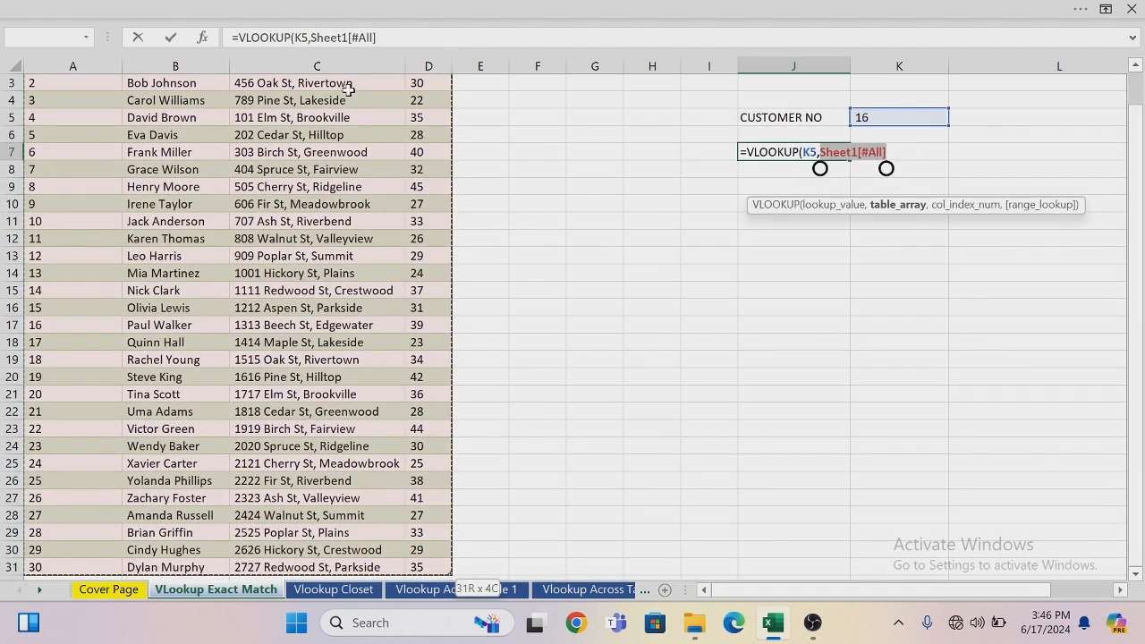
{"action": "type", "text": ","}
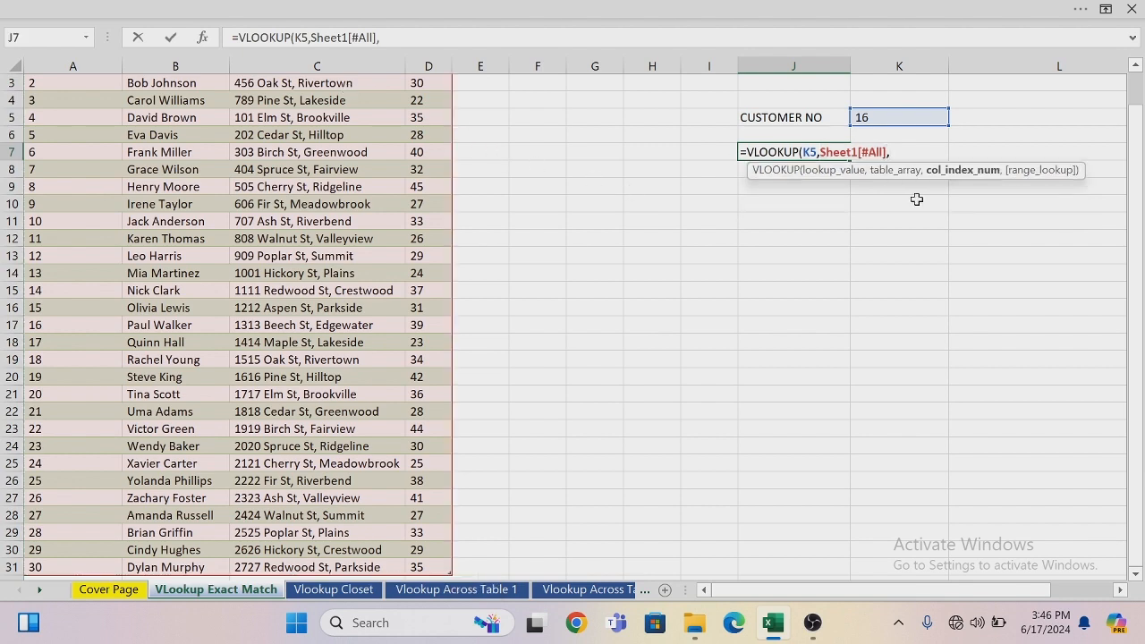
- Complete the J7 VLOOKUP with column index 2 and FALSE for an exact match
{"action": "left_click_drag", "start_coordinate": [1135, 128], "coordinate": [1136, 75]}
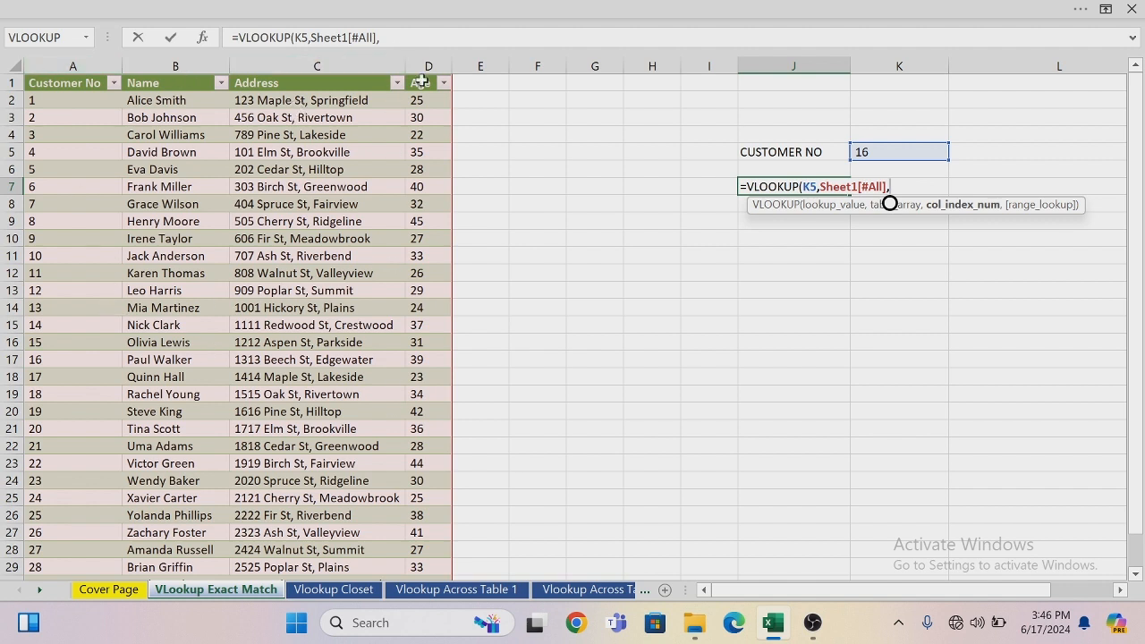
{"action": "type", "text": "2,"}
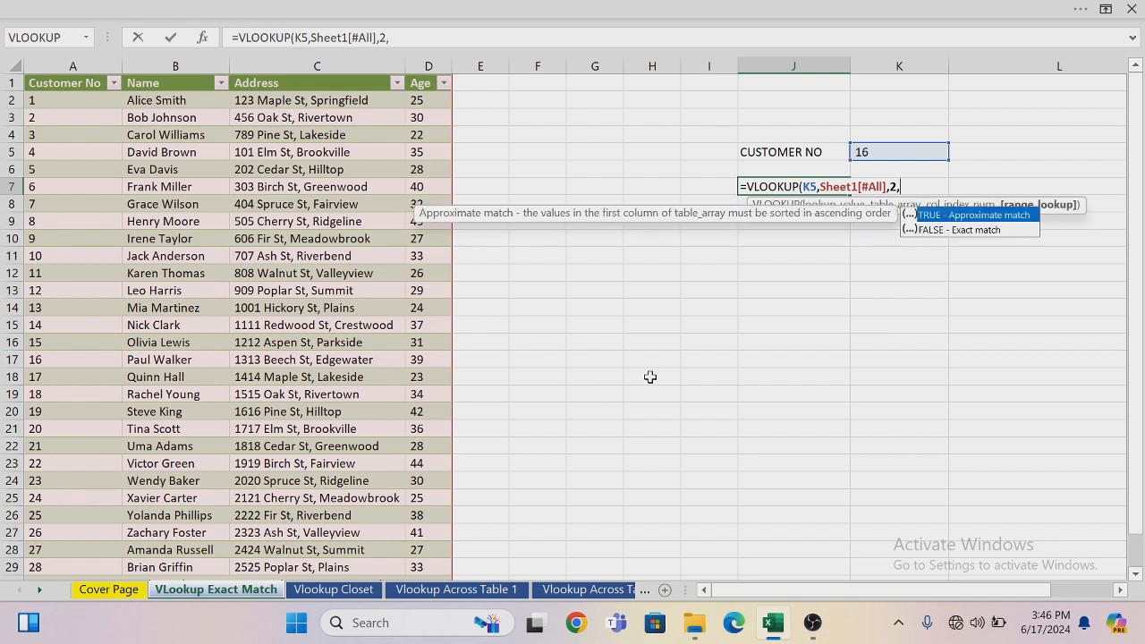
{"action": "double_click", "coordinate": [931, 231]}
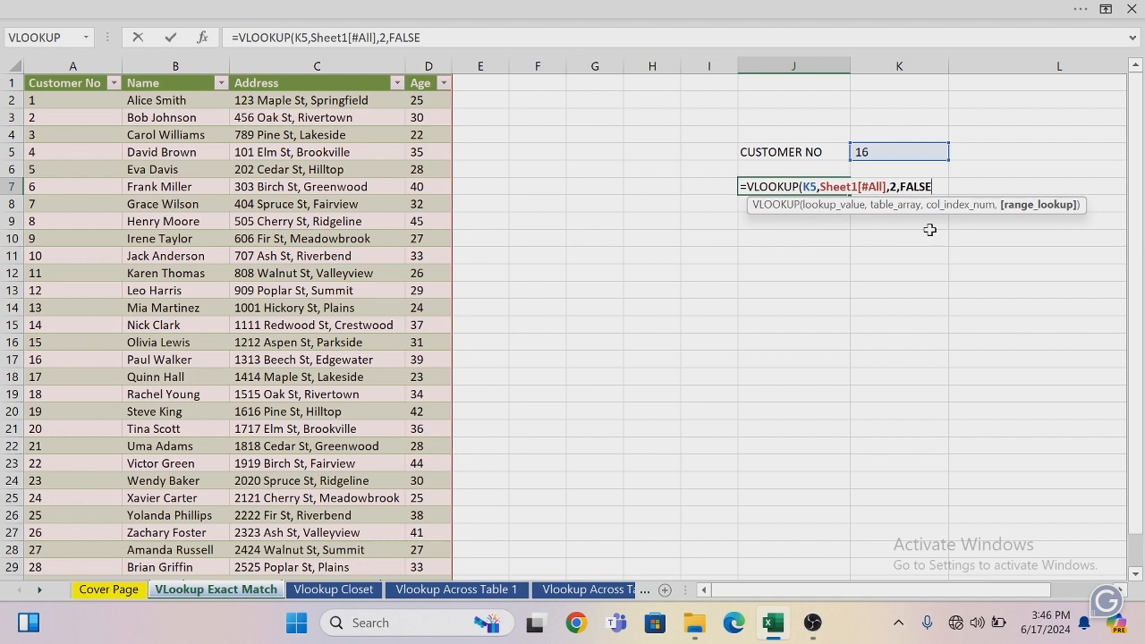
{"action": "type", "text": ")"}
{"action": "key", "text": "Return"}
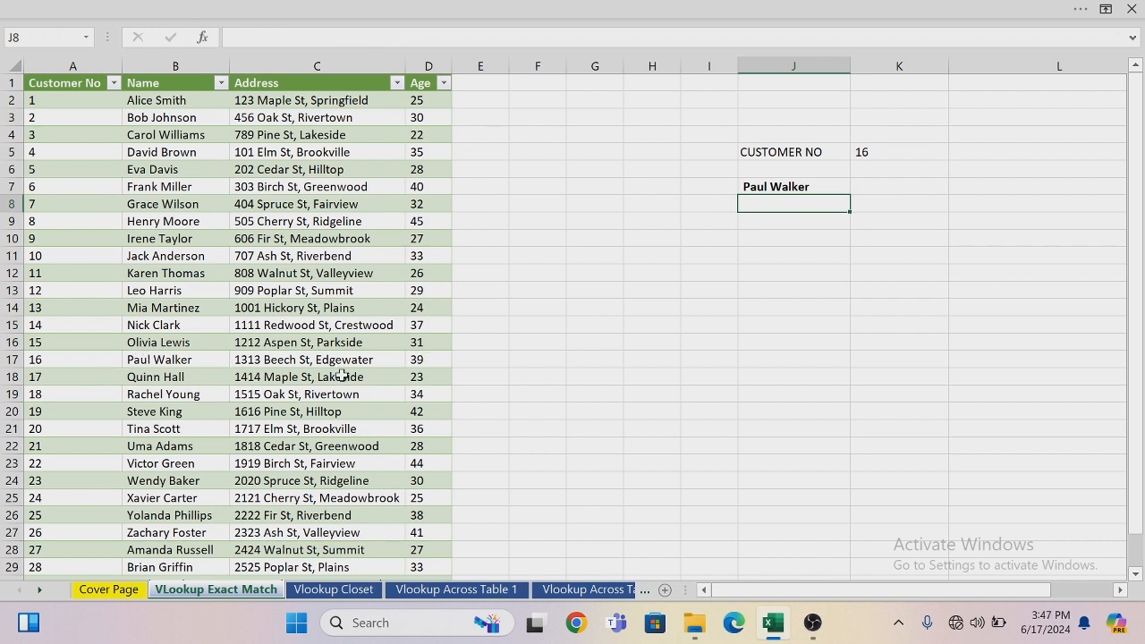
- Start a new formula in cell J10 with an equals sign
{"action": "left_click", "coordinate": [768, 234]}
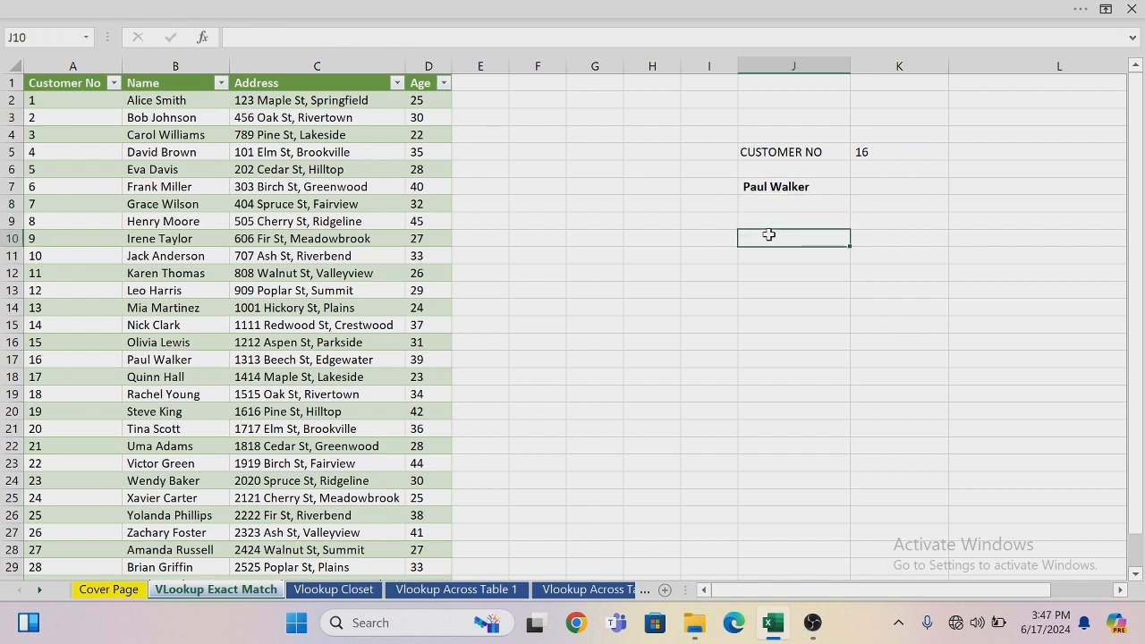
{"action": "type", "text": "="}
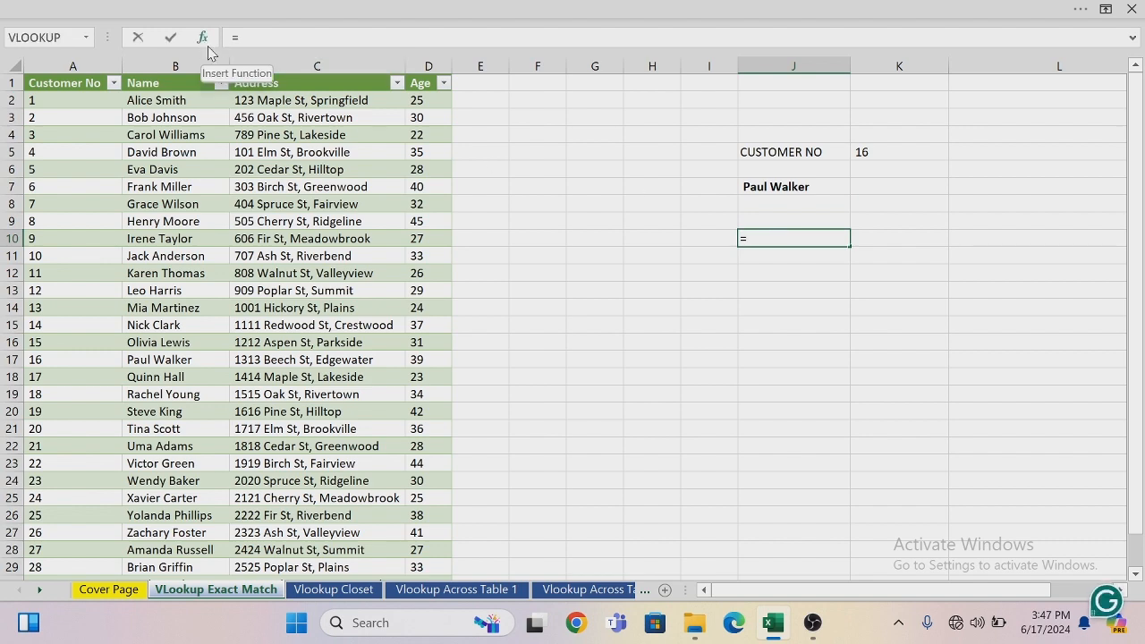
{"action": "left_click", "coordinate": [204, 40]}
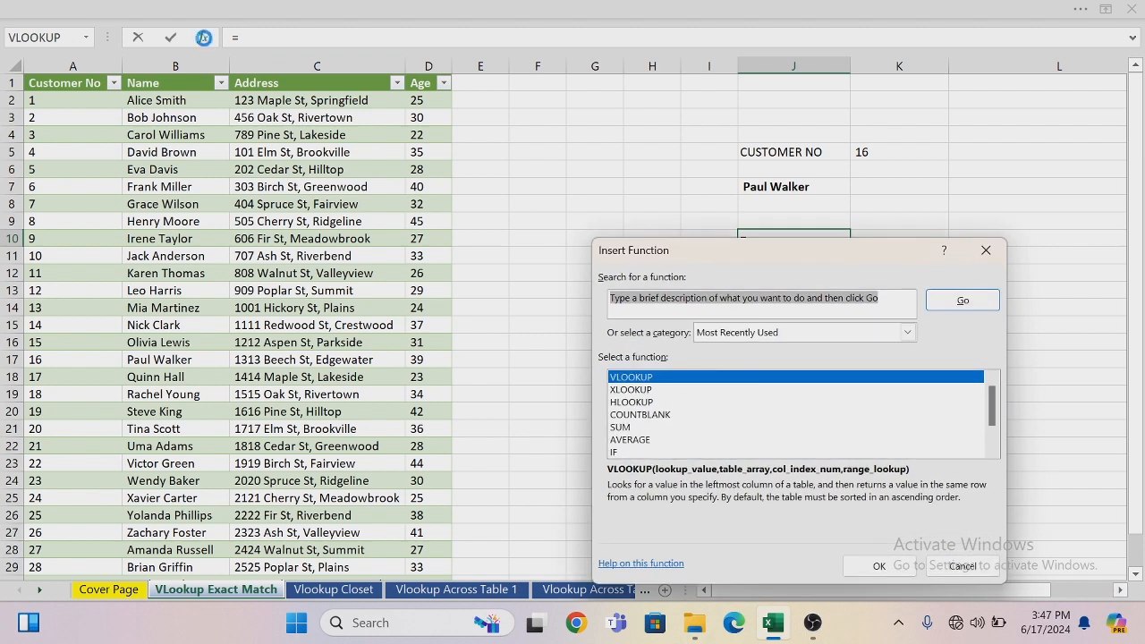
{"action": "double_click", "coordinate": [665, 377]}
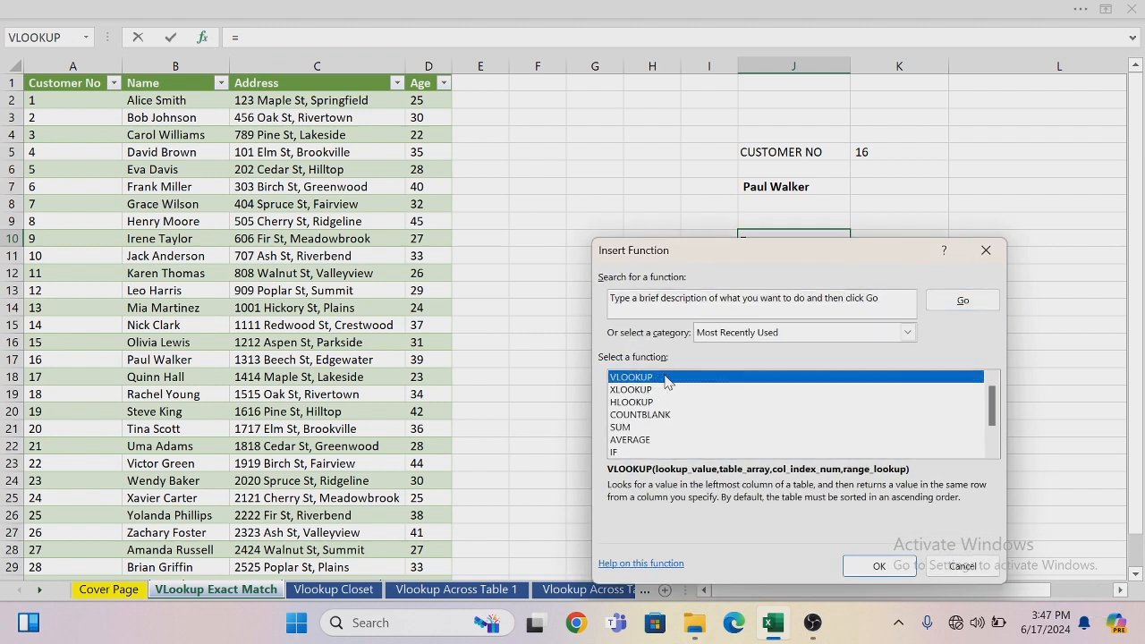
{"action": "left_click_drag", "start_coordinate": [771, 269], "coordinate": [723, 292]}
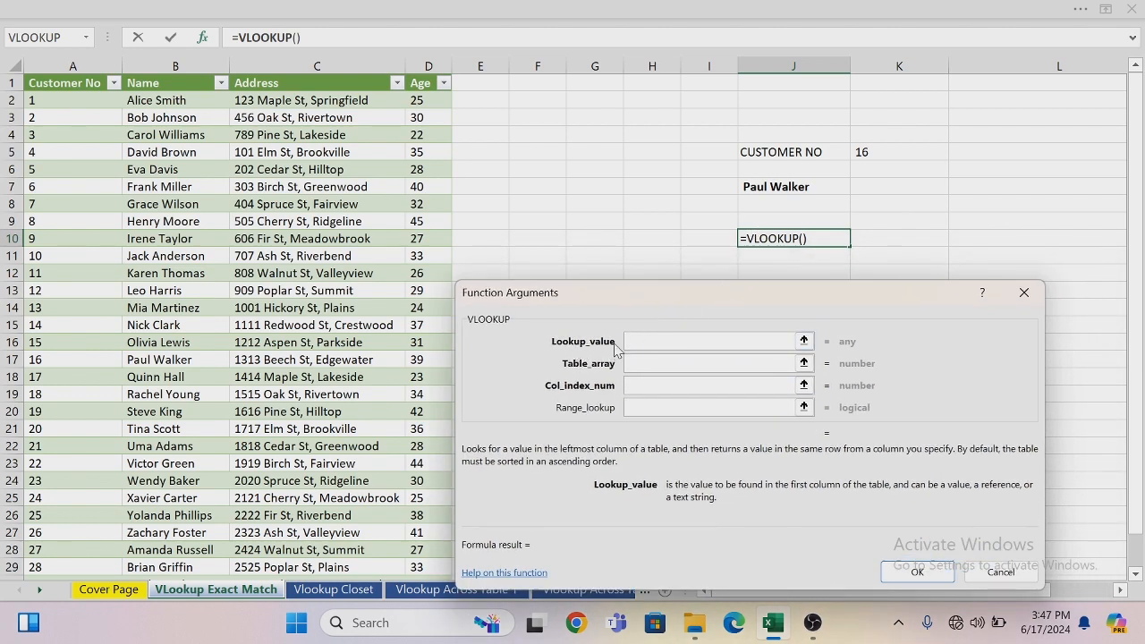
{"action": "left_click", "coordinate": [878, 153]}
{"action": "key", "text": "Return"}
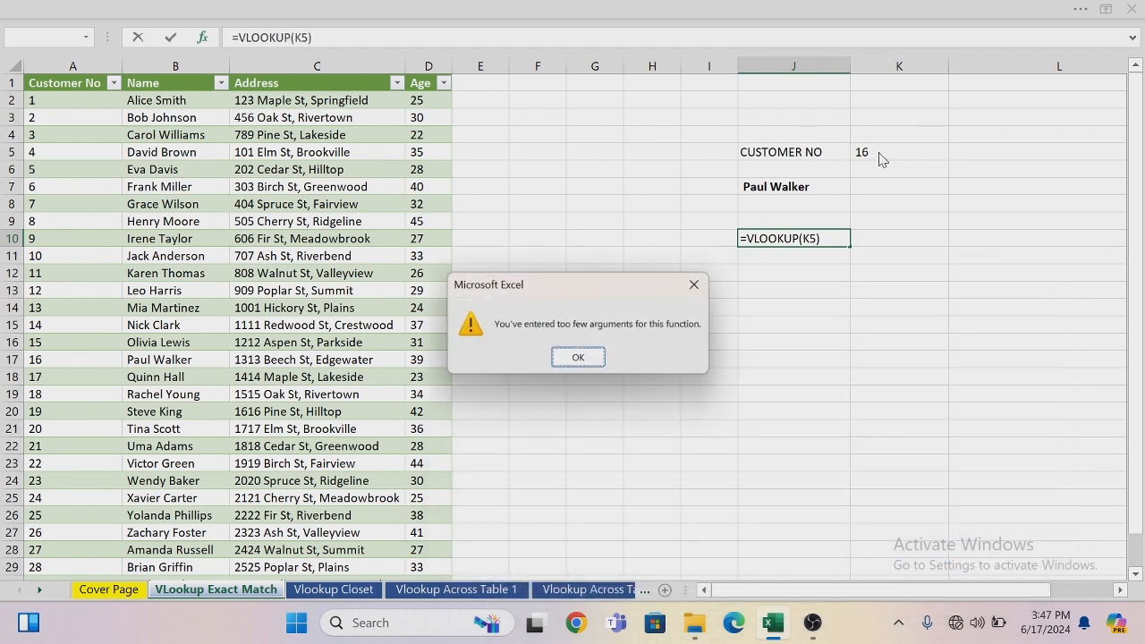
{"action": "left_click", "coordinate": [579, 360]}
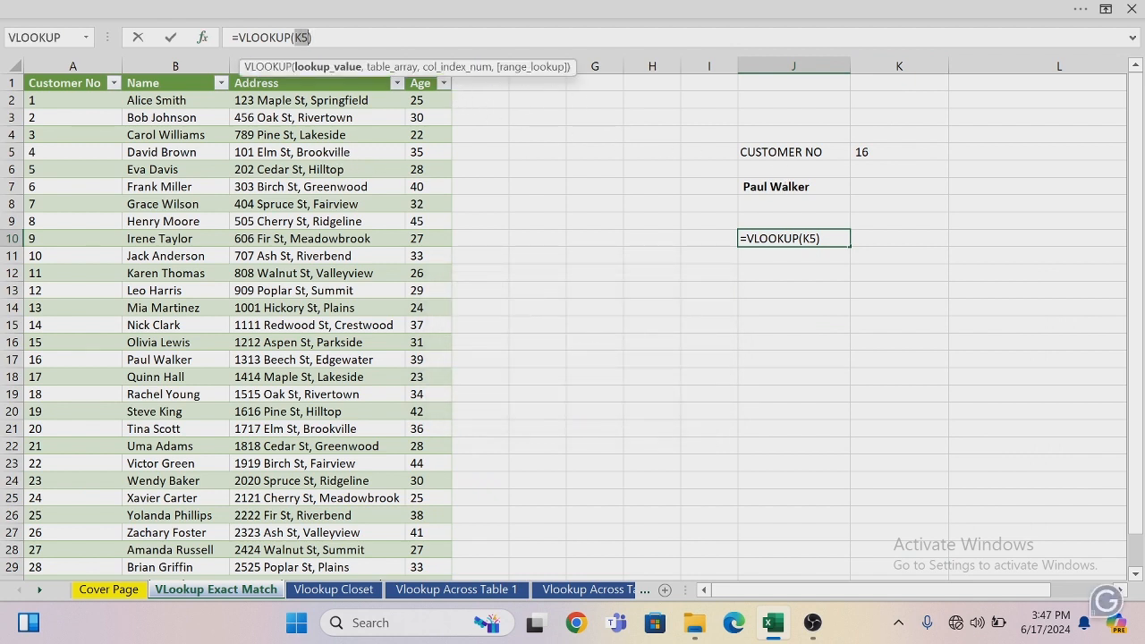
{"action": "left_click", "coordinate": [313, 38]}
{"action": "key", "text": "BackSpace"}
{"action": "key", "text": "BackSpace"}
{"action": "key", "text": "BackSpace"}
{"action": "key", "text": "BackSpace"}
{"action": "key", "text": "BackSpace"}
{"action": "key", "text": "BackSpace"}
{"action": "key", "text": "BackSpace"}
{"action": "key", "text": "BackSpace"}
{"action": "key", "text": "BackSpace"}
{"action": "key", "text": "BackSpace"}
{"action": "key", "text": "BackSpace"}
{"action": "key", "text": "BackSpace"}
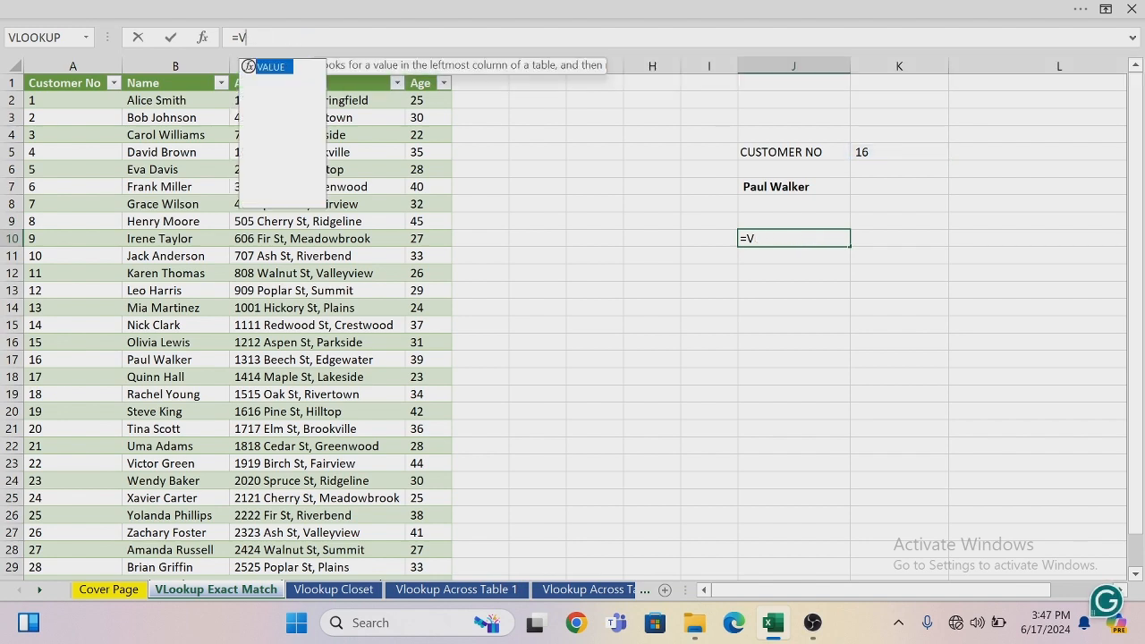
- Insert the VLOOKUP function in J10 with lookup value K5 and the whole table Sheet1[#All] as table array
{"action": "left_click", "coordinate": [202, 39]}
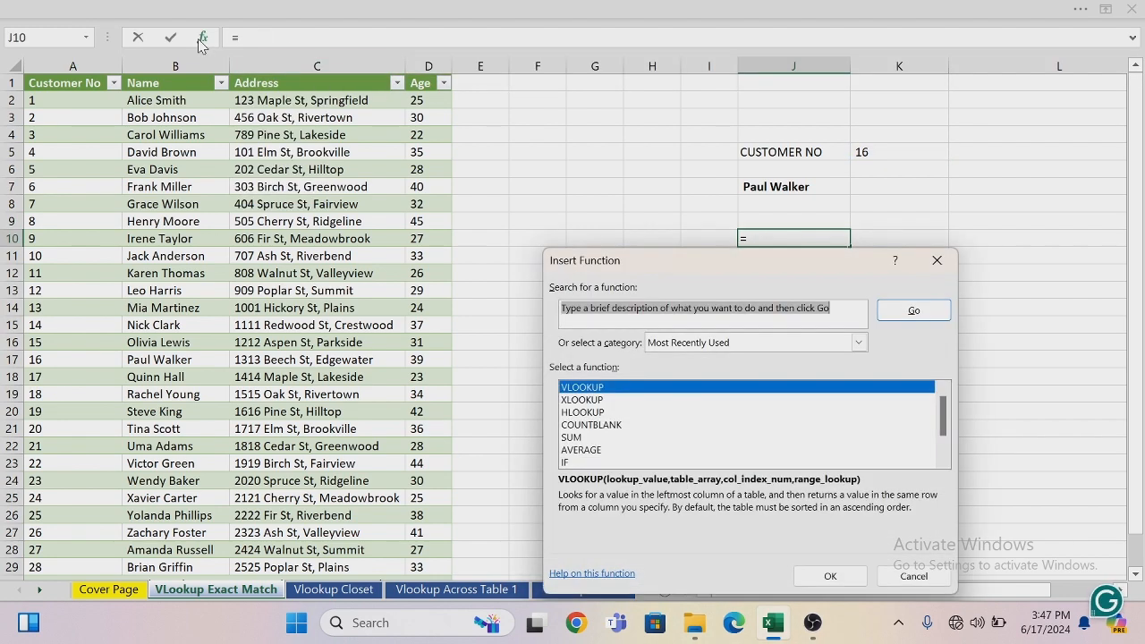
{"action": "double_click", "coordinate": [594, 387]}
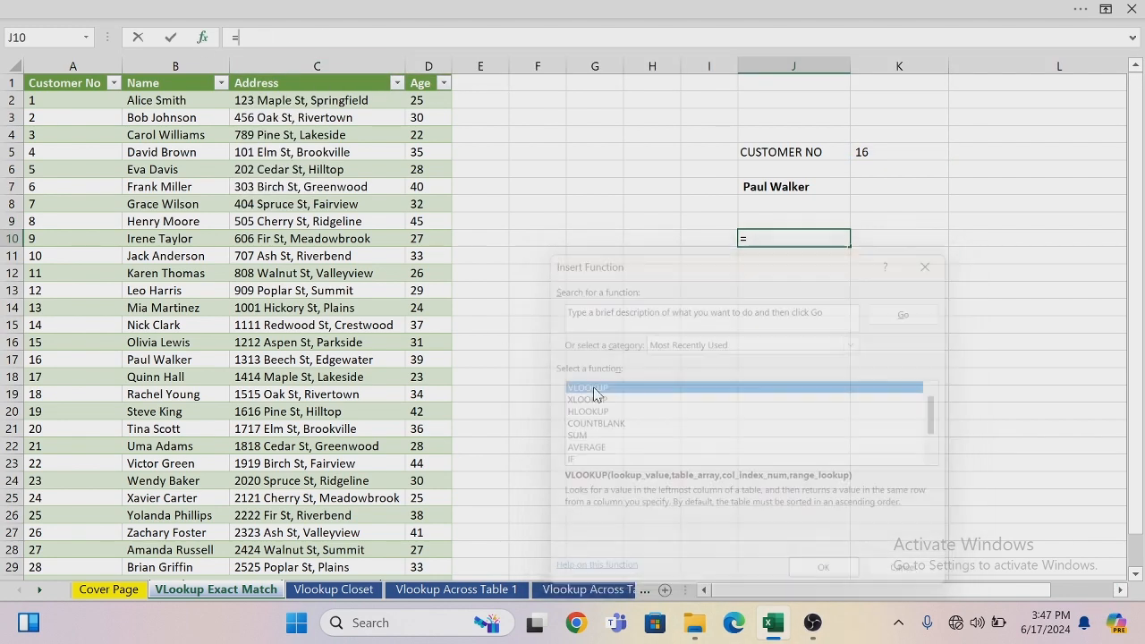
{"action": "left_click", "coordinate": [880, 154]}
{"action": "left_click", "coordinate": [668, 350]}
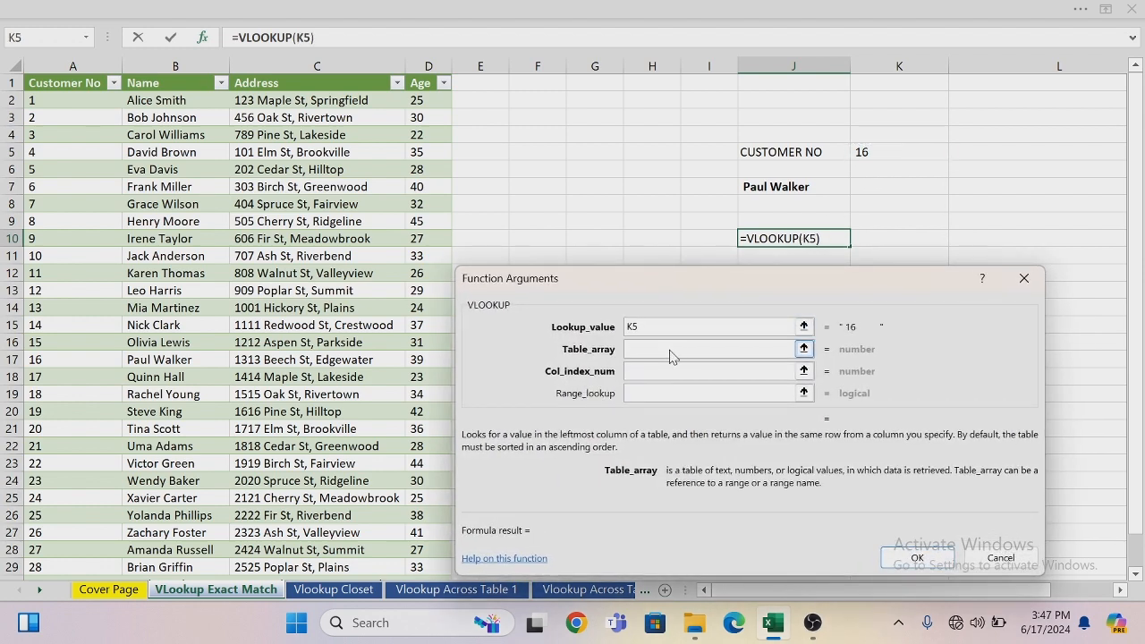
{"action": "left_click", "coordinate": [803, 349]}
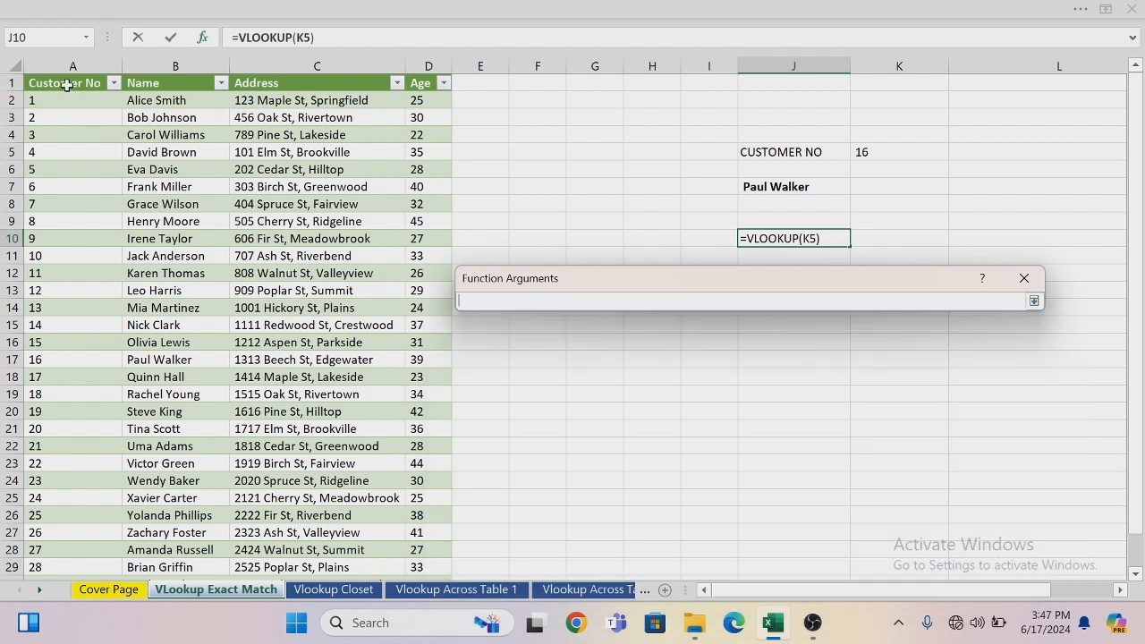
{"action": "left_click_drag", "start_coordinate": [61, 83], "coordinate": [419, 84]}
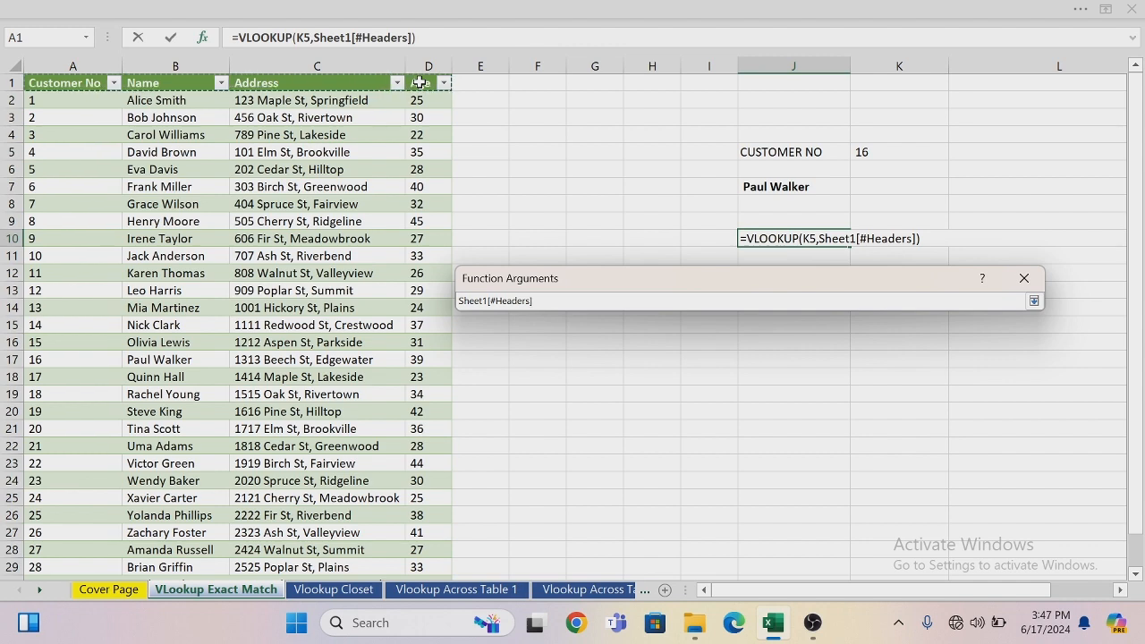
{"action": "key", "text": "ctrl+shift+Down"}
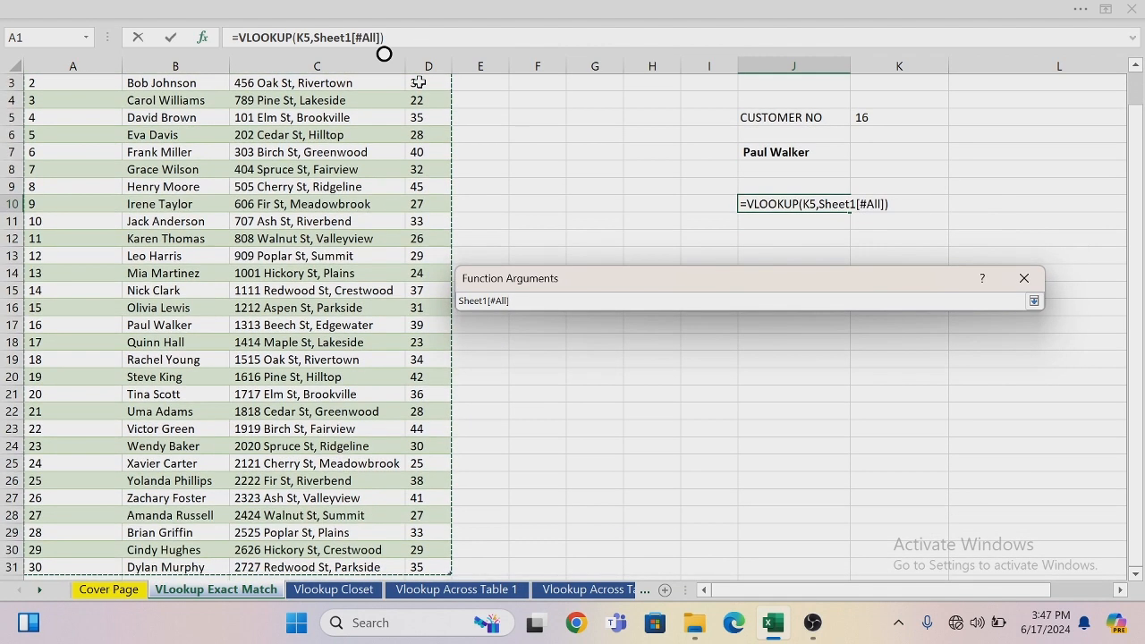
{"action": "key", "text": "Return"}
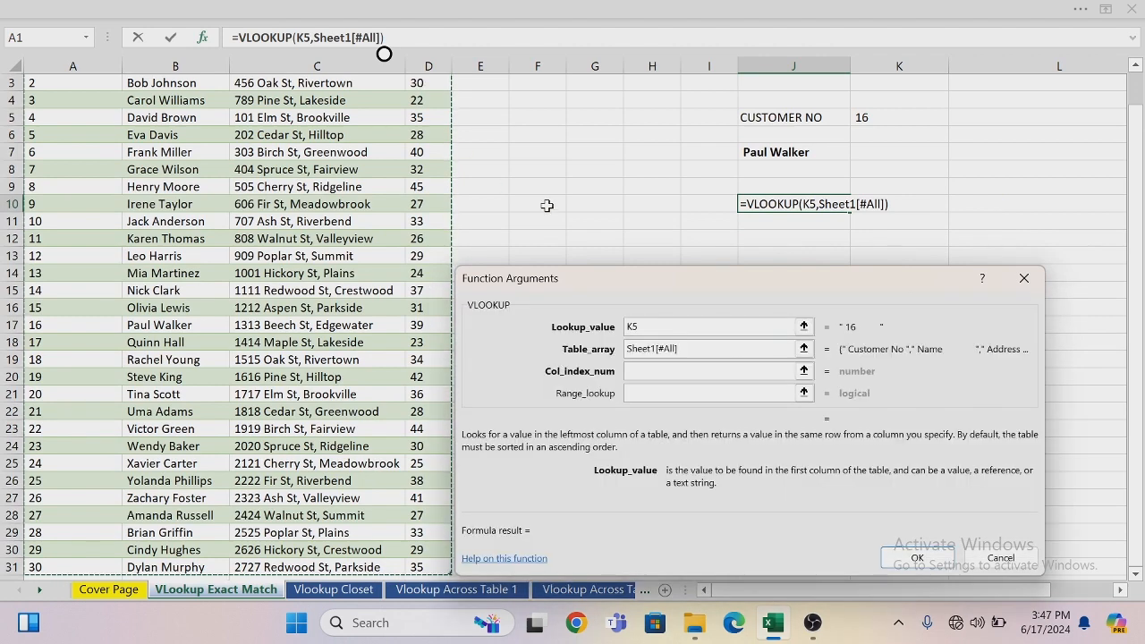
- Set the J10 function's column index to 2 and range lookup to FALSE, and confirm the arguments
{"action": "left_click", "coordinate": [639, 374]}
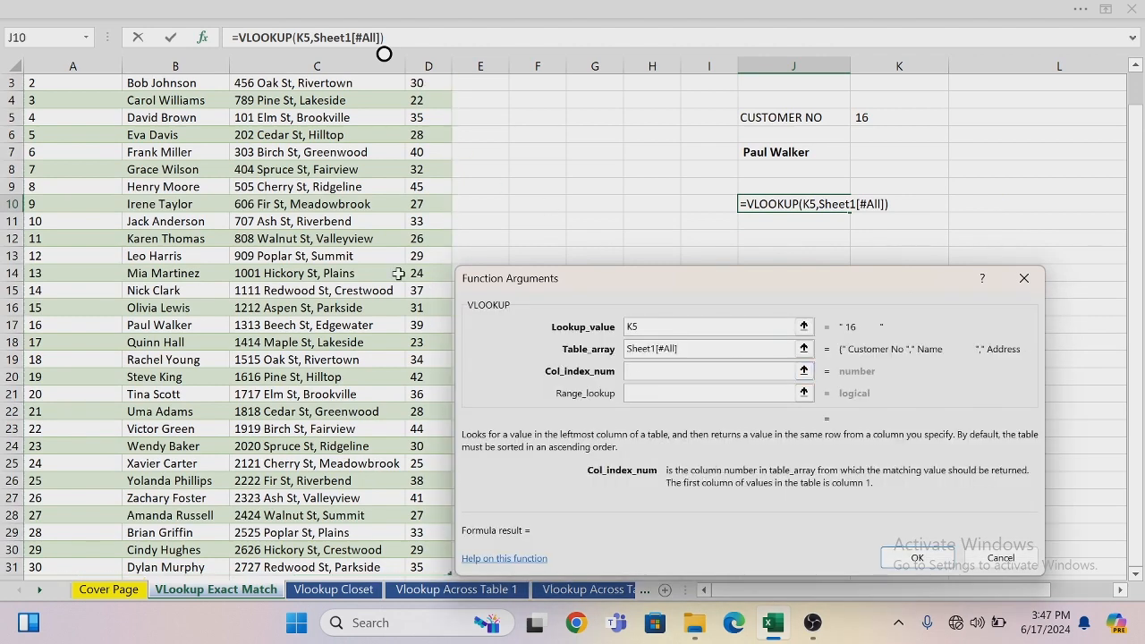
{"action": "scroll", "coordinate": [167, 115], "scroll_direction": "up", "scroll_amount": 1}
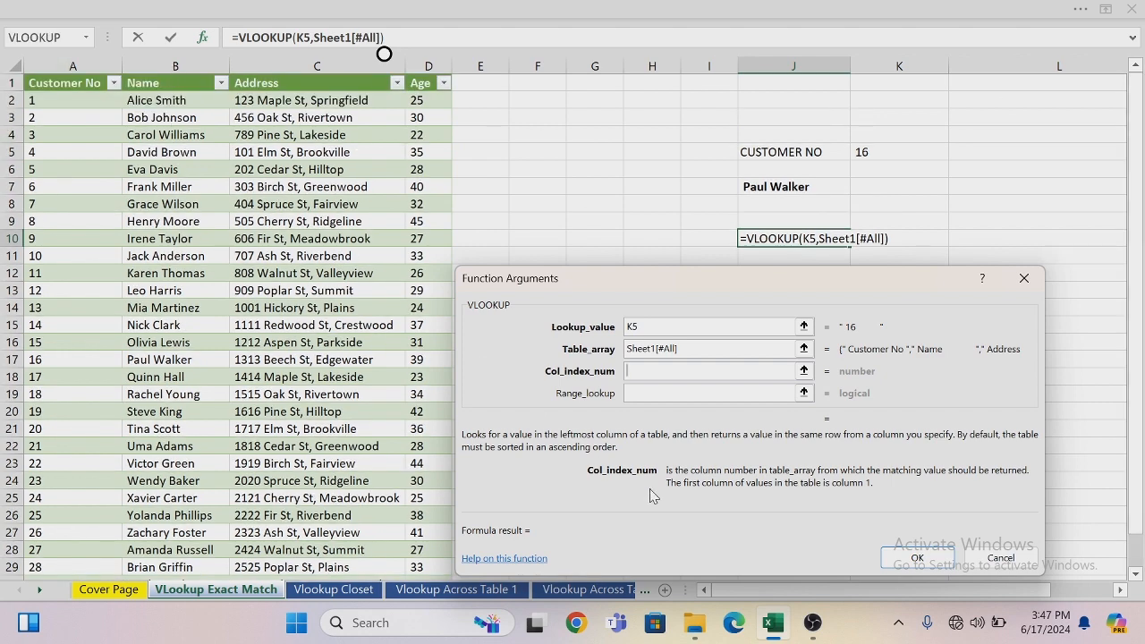
{"action": "type", "text": "2"}
{"action": "left_click", "coordinate": [652, 394]}
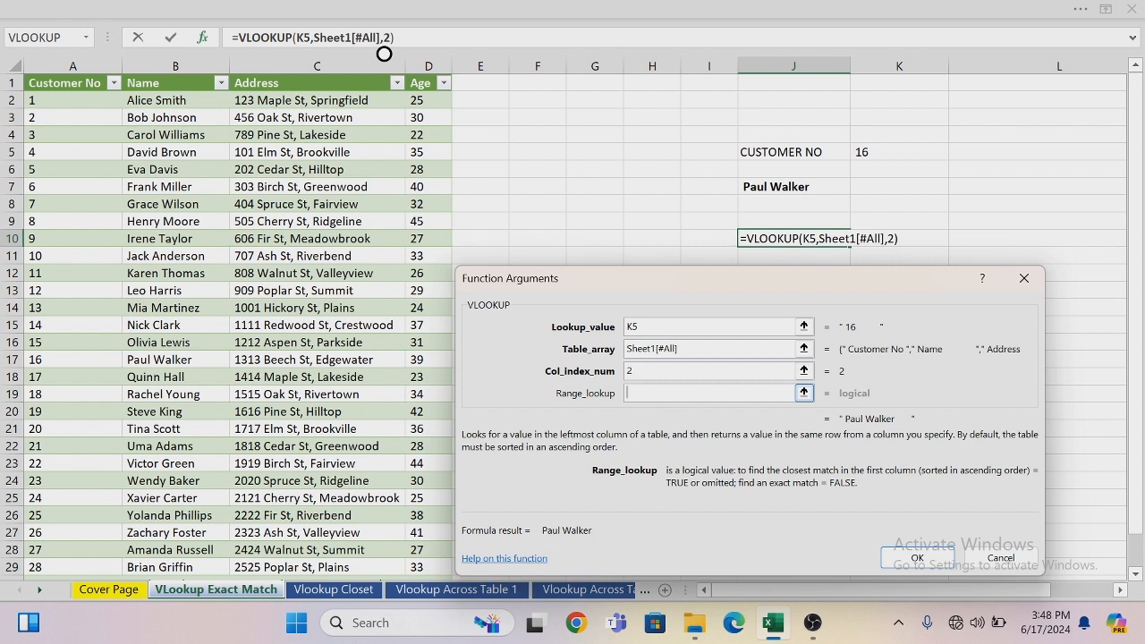
{"action": "type", "text": "FALSE"}
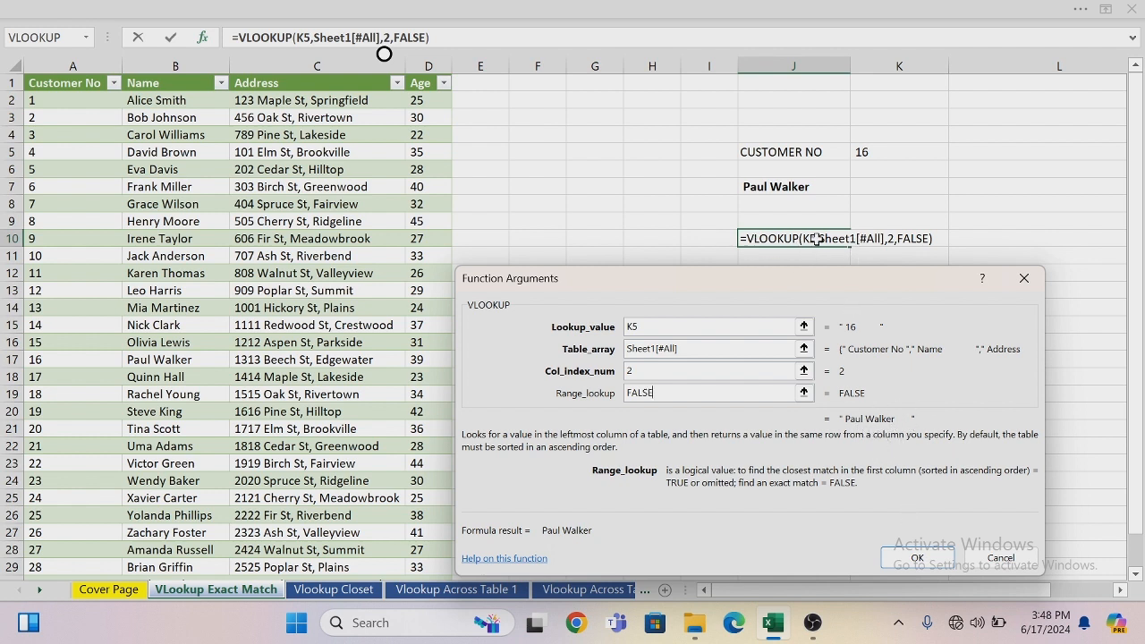
{"action": "left_click", "coordinate": [920, 558]}
- Change the customer number reference in K5 to =A20
{"action": "left_click", "coordinate": [872, 154]}
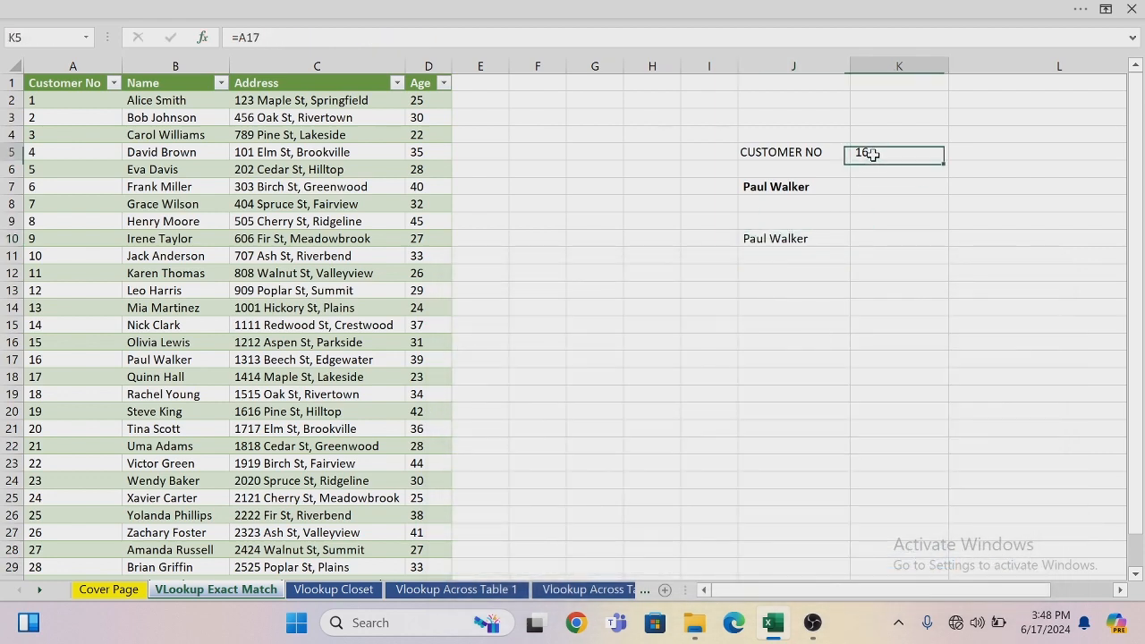
{"action": "double_click", "coordinate": [872, 153]}
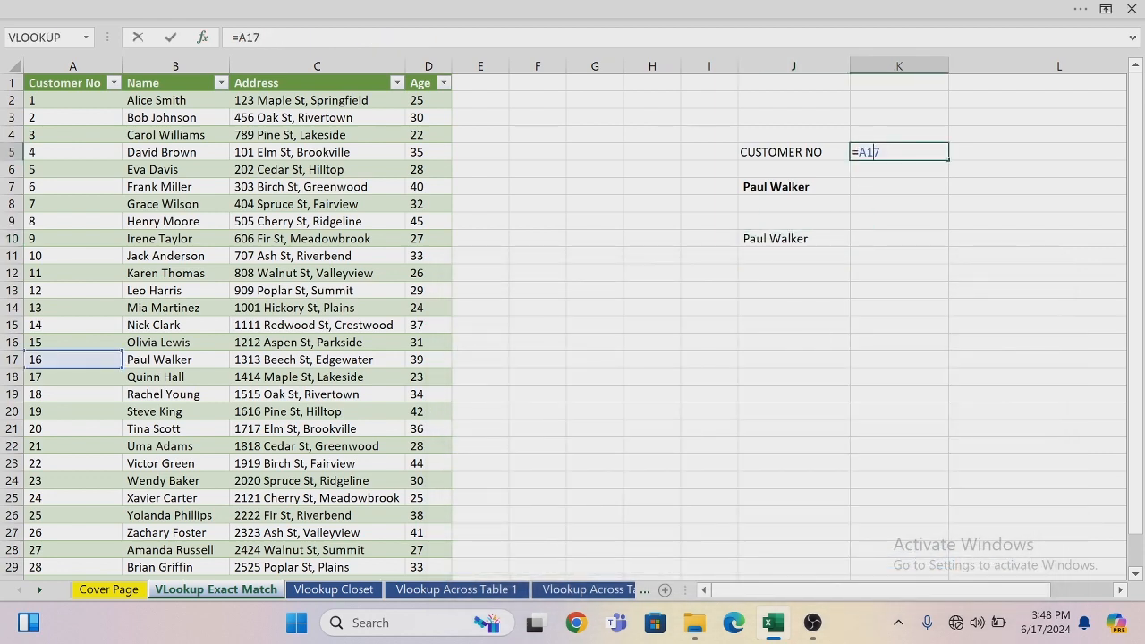
{"action": "key", "text": "BackSpace"}
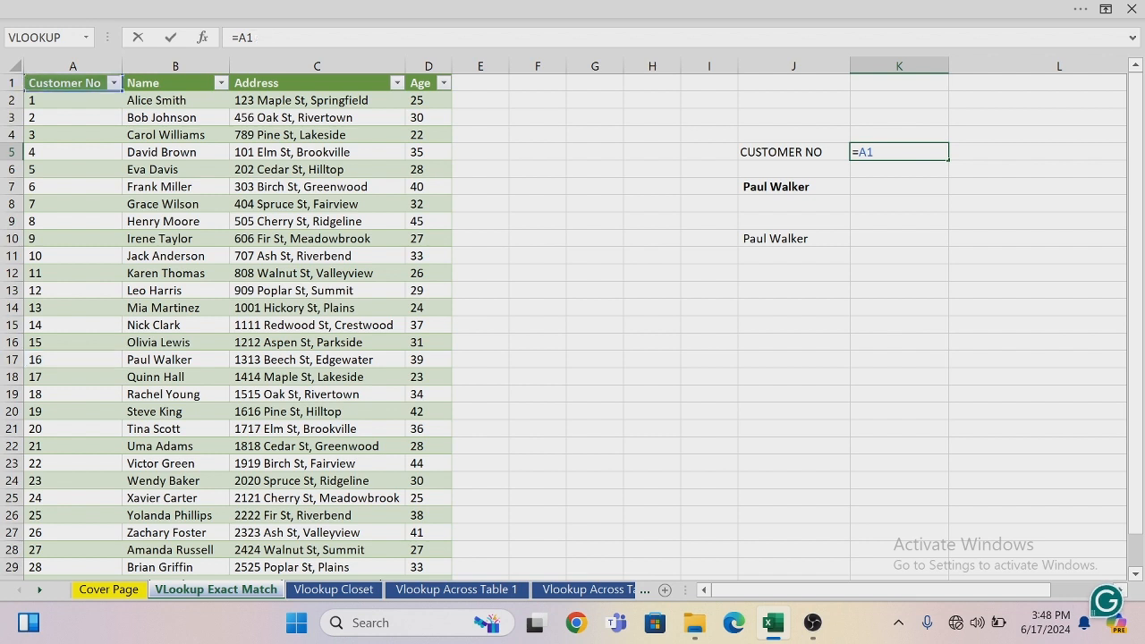
{"action": "key", "text": "BackSpace"}
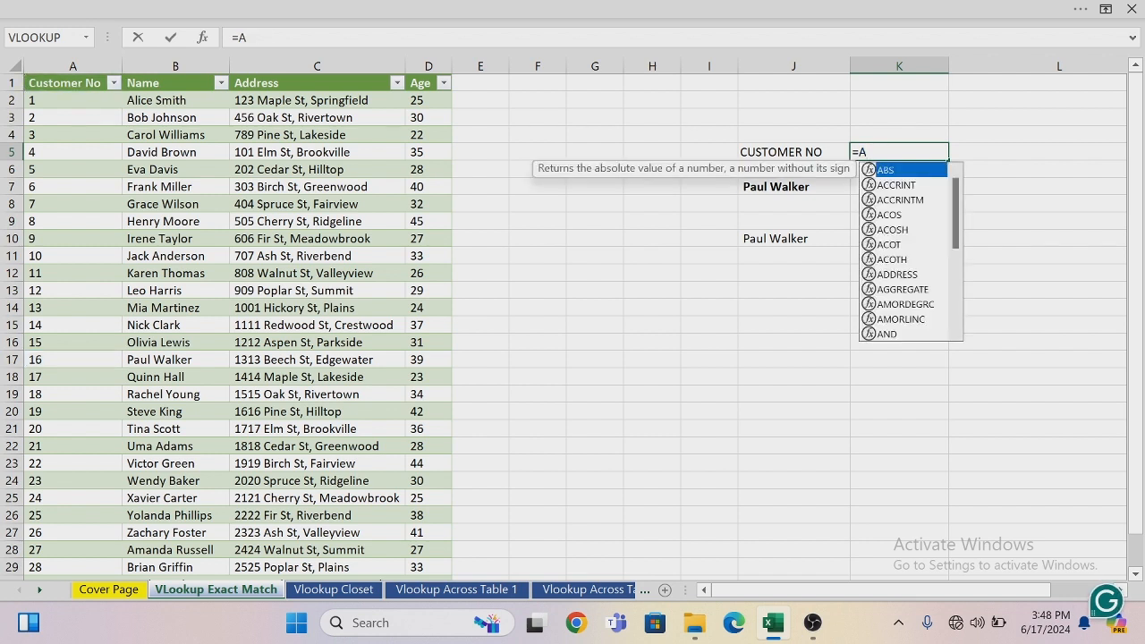
{"action": "type", "text": "20"}
{"action": "key", "text": "Return"}
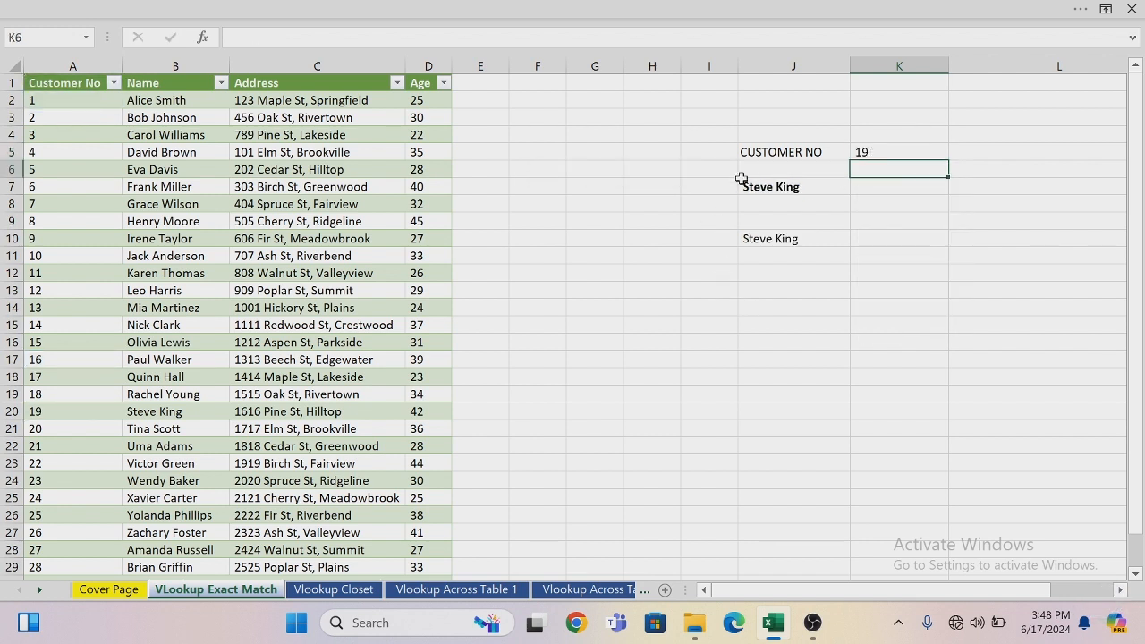
- Open the Vlookup Closet sheet and widen column H so its heading fits
{"action": "left_click", "coordinate": [333, 590]}
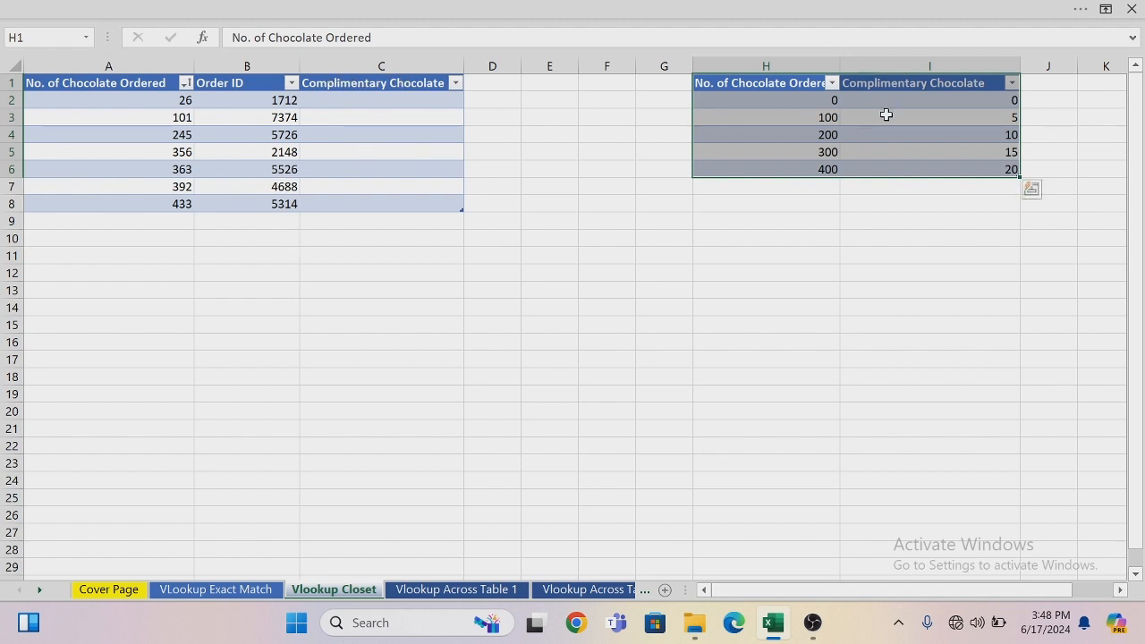
{"action": "left_click_drag", "start_coordinate": [837, 64], "coordinate": [865, 64]}
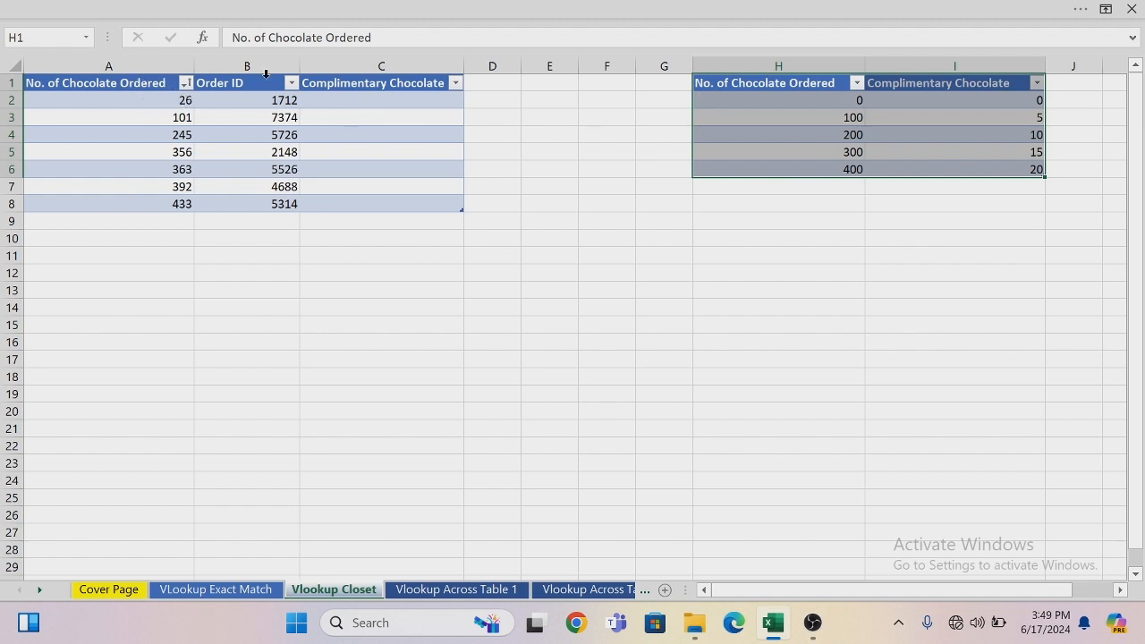
- Start a VLOOKUP in C2 with the row's No. of Chocolate Ordered as lookup value and Table7[#All] as table array
{"action": "left_click", "coordinate": [393, 105]}
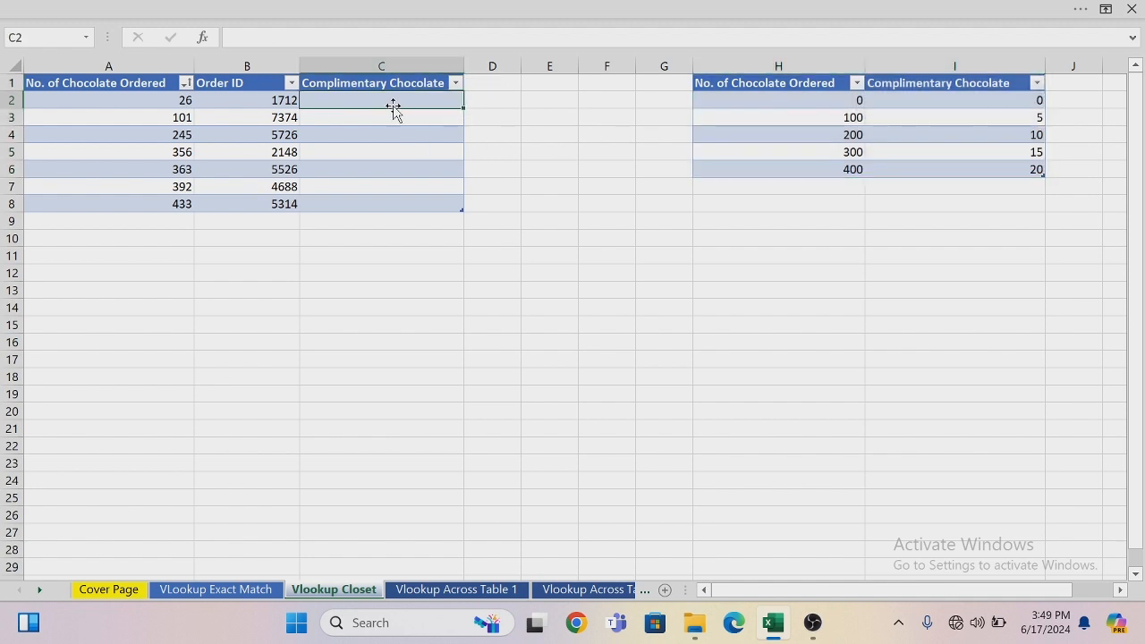
{"action": "type", "text": "="}
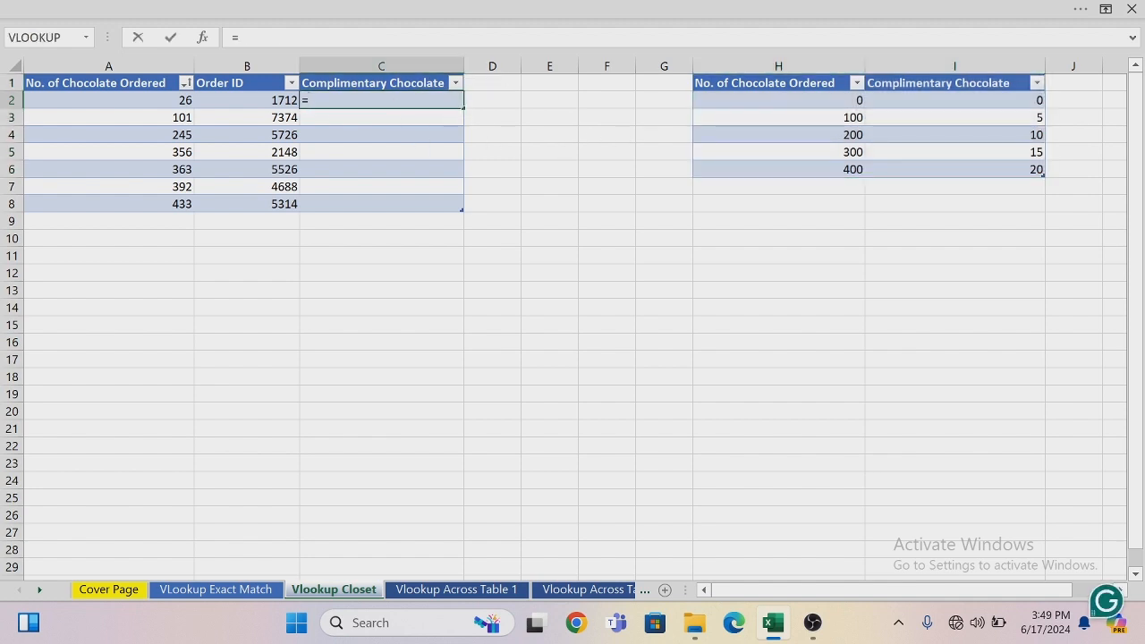
{"action": "type", "text": "VLOO"}
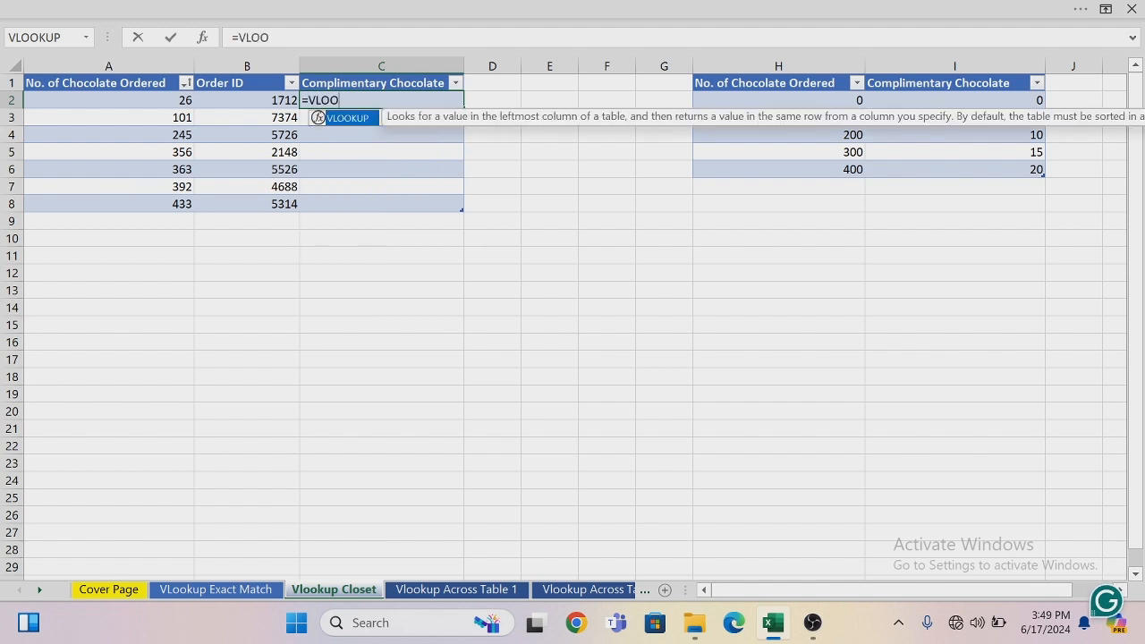
{"action": "key", "text": "Tab"}
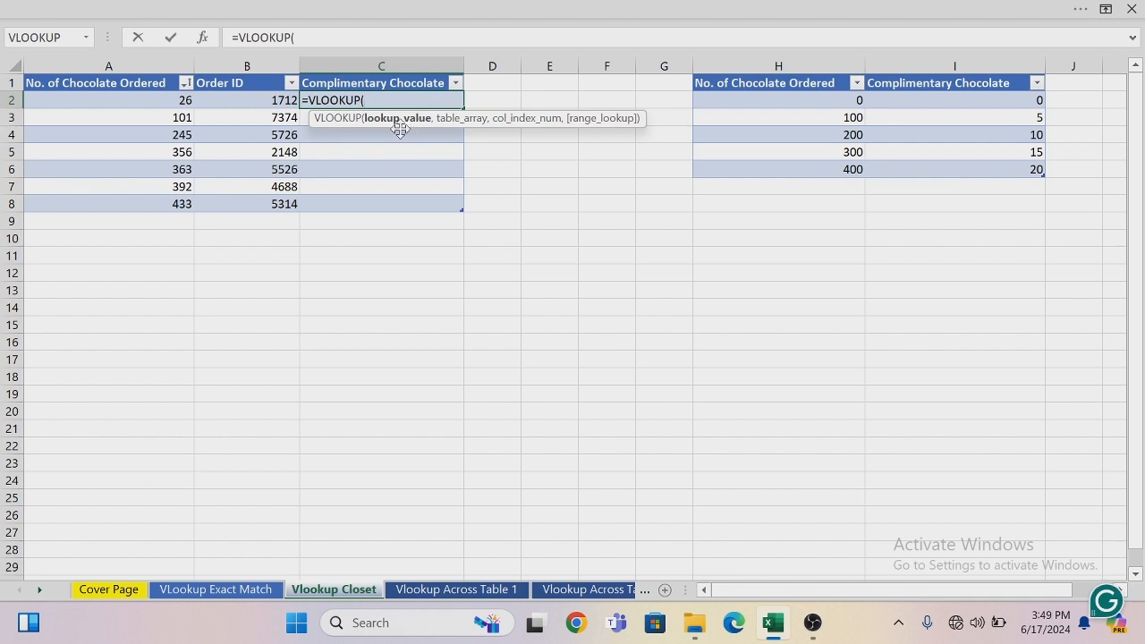
{"action": "left_click", "coordinate": [171, 98]}
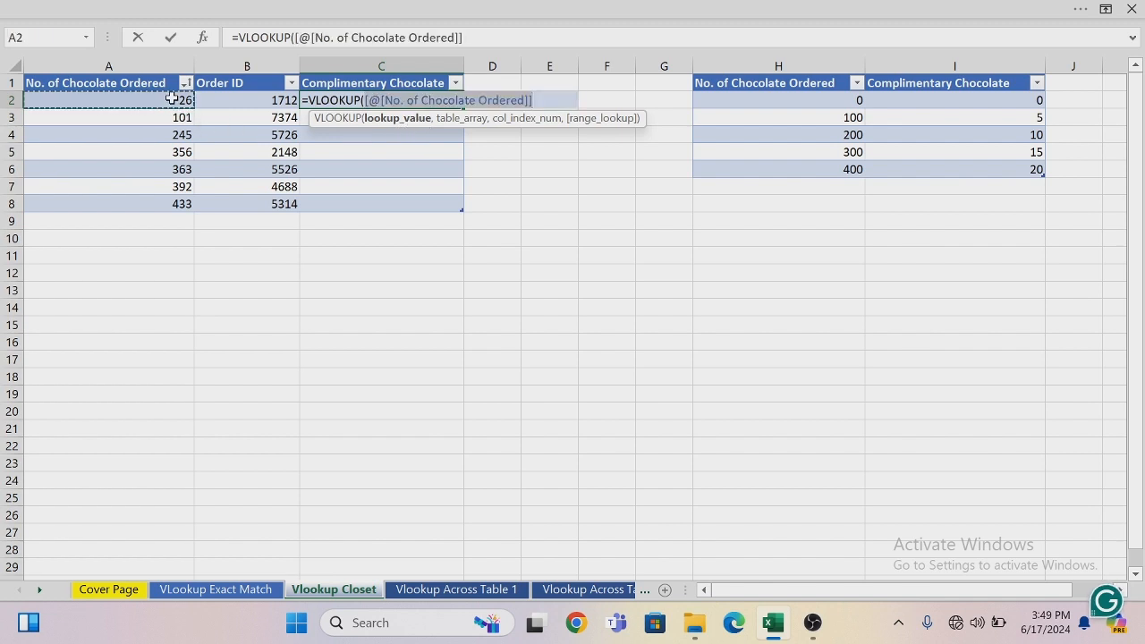
{"action": "type", "text": ","}
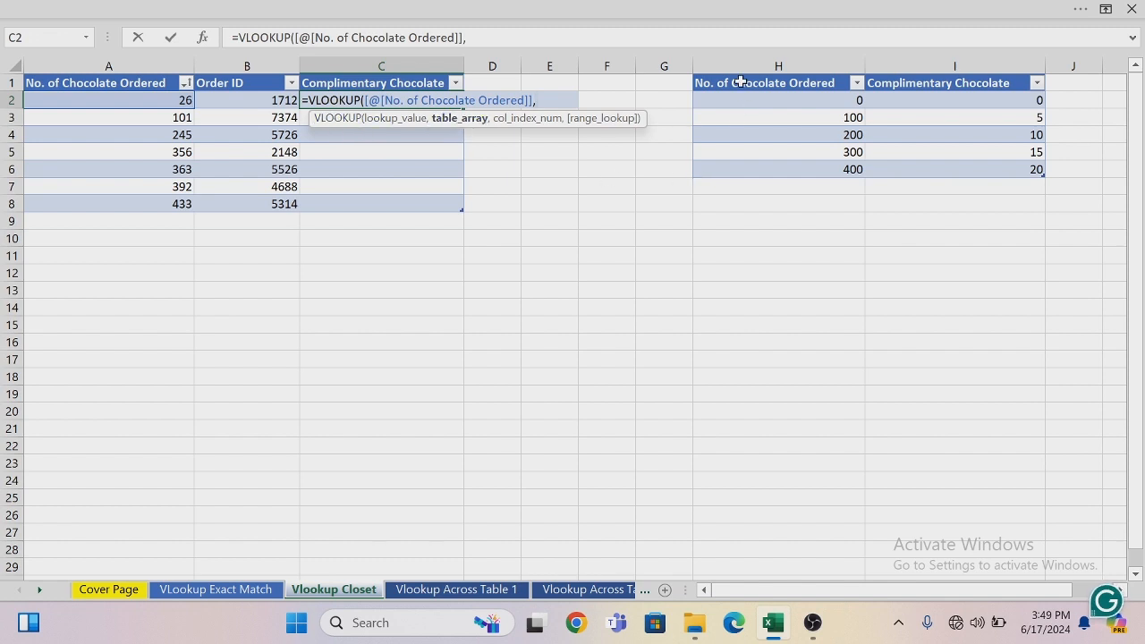
{"action": "left_click_drag", "start_coordinate": [738, 79], "coordinate": [945, 168]}
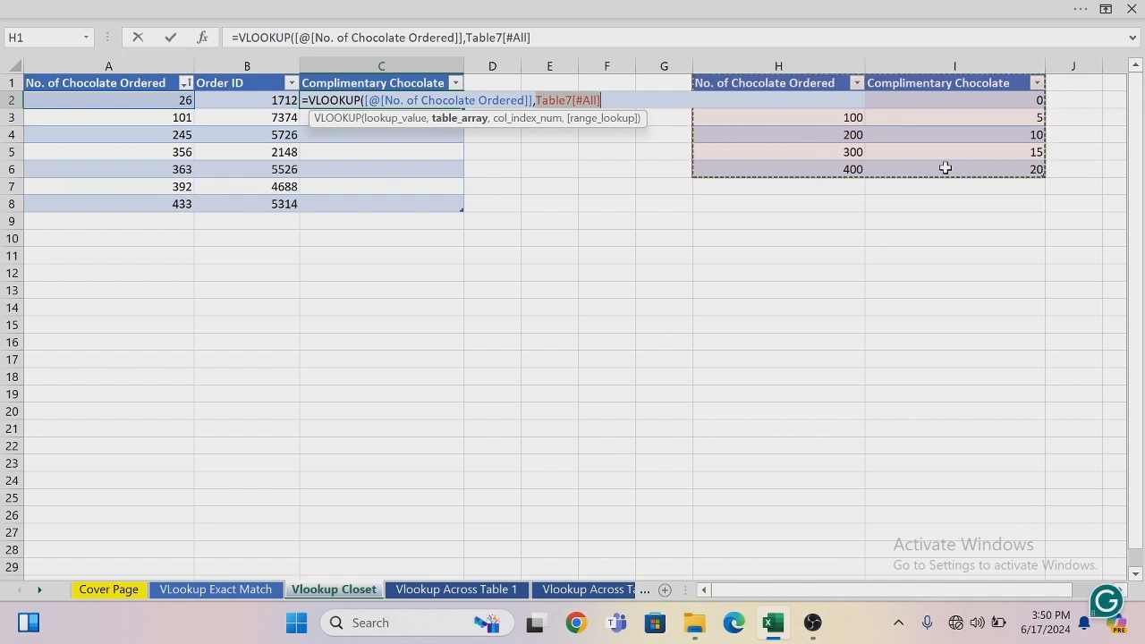
- Complete the C2 VLOOKUP with column index 2, leaving out the range lookup argument for a closest match
{"action": "type", "text": ","}
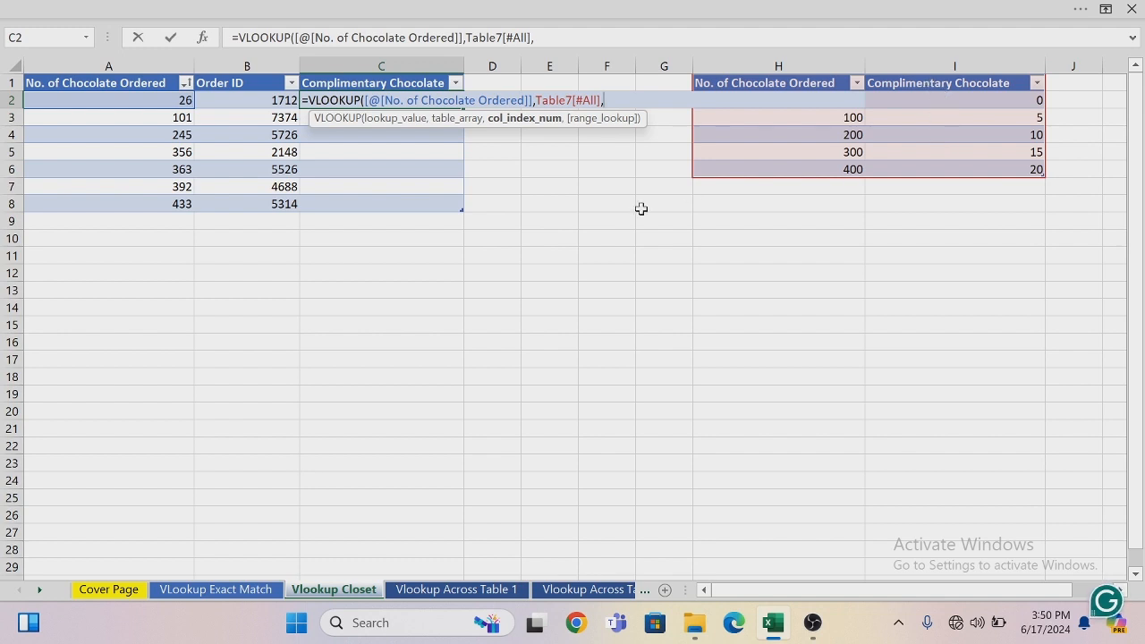
{"action": "type", "text": ","}
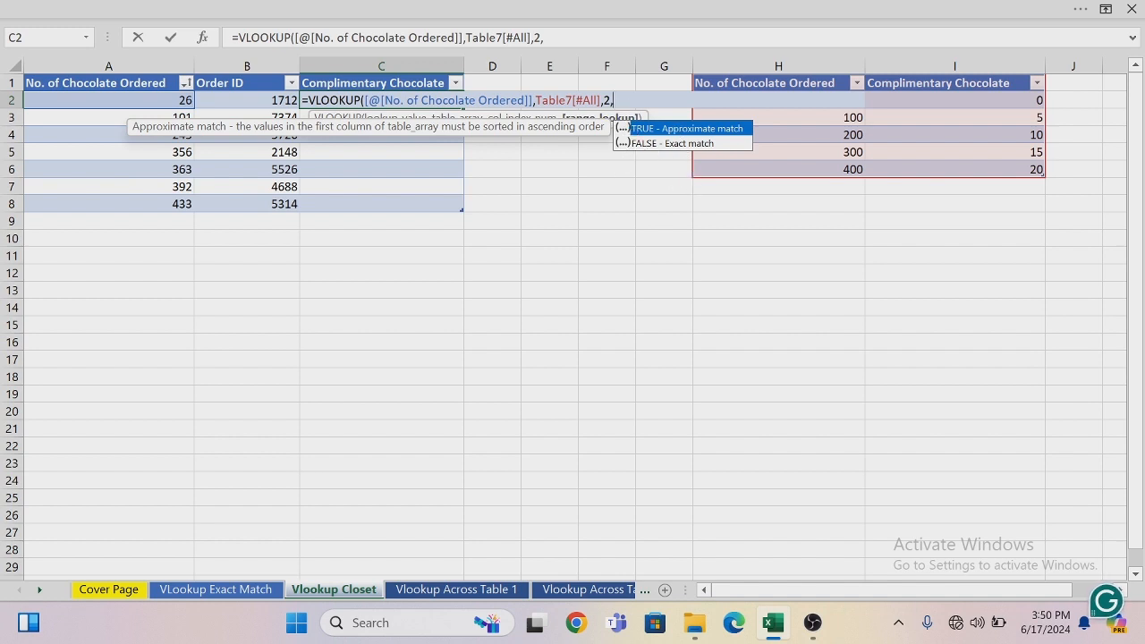
{"action": "key", "text": "BackSpace"}
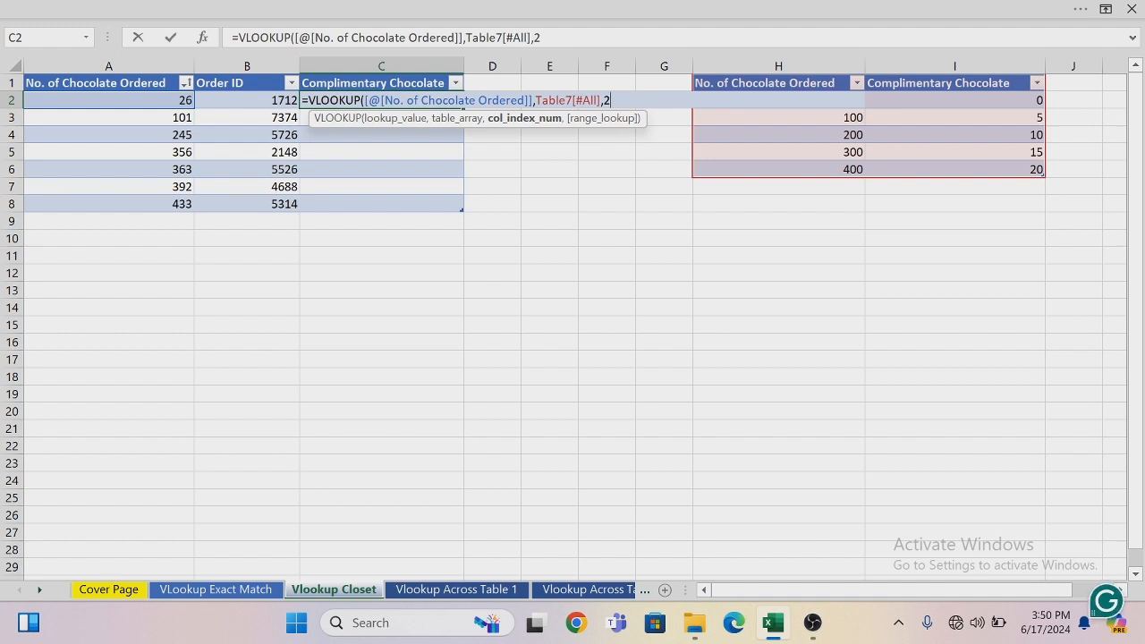
{"action": "type", "text": ")"}
{"action": "key", "text": "Return"}
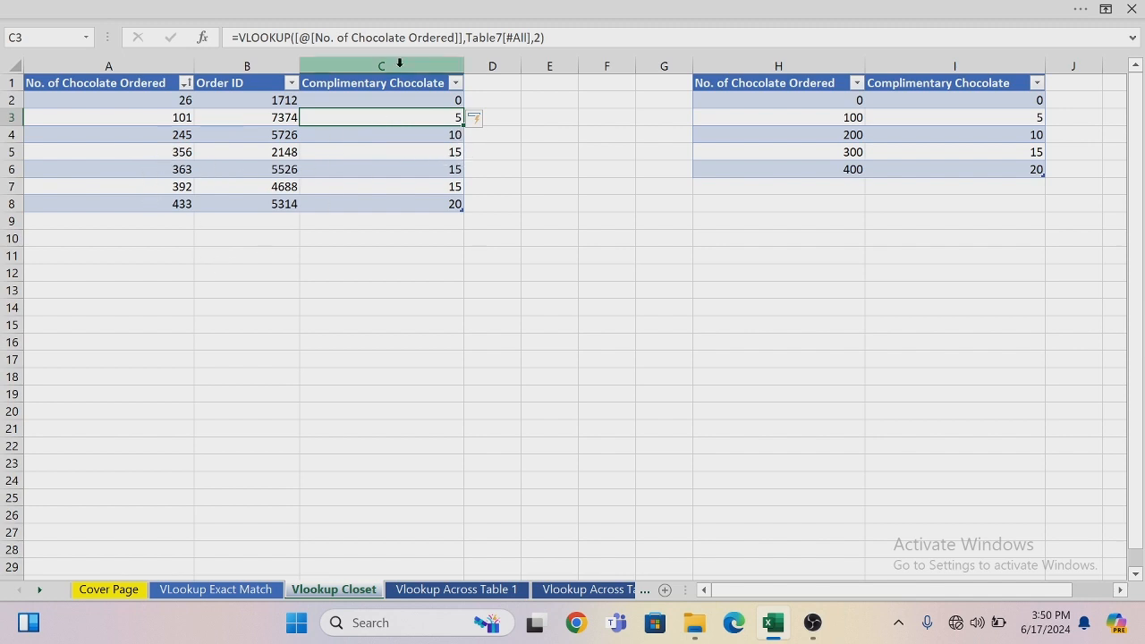
- Look over the order table on Vlookup Across Table 1 and its lookup table on Vlookup Across Table 2
{"action": "left_click", "coordinate": [456, 589]}
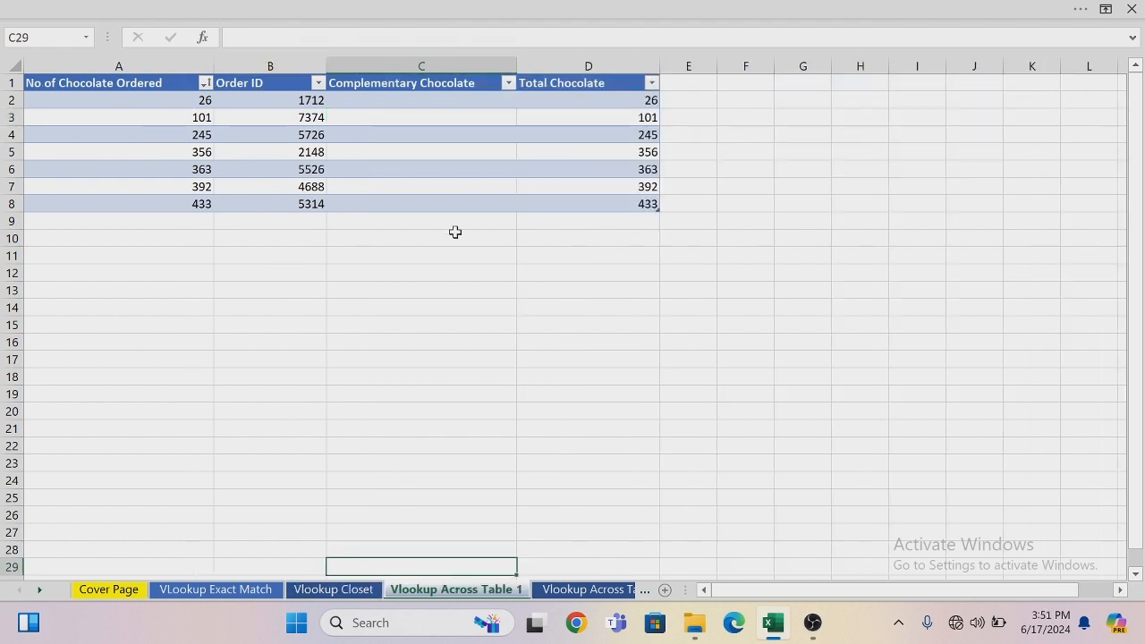
{"action": "left_click", "coordinate": [594, 591]}
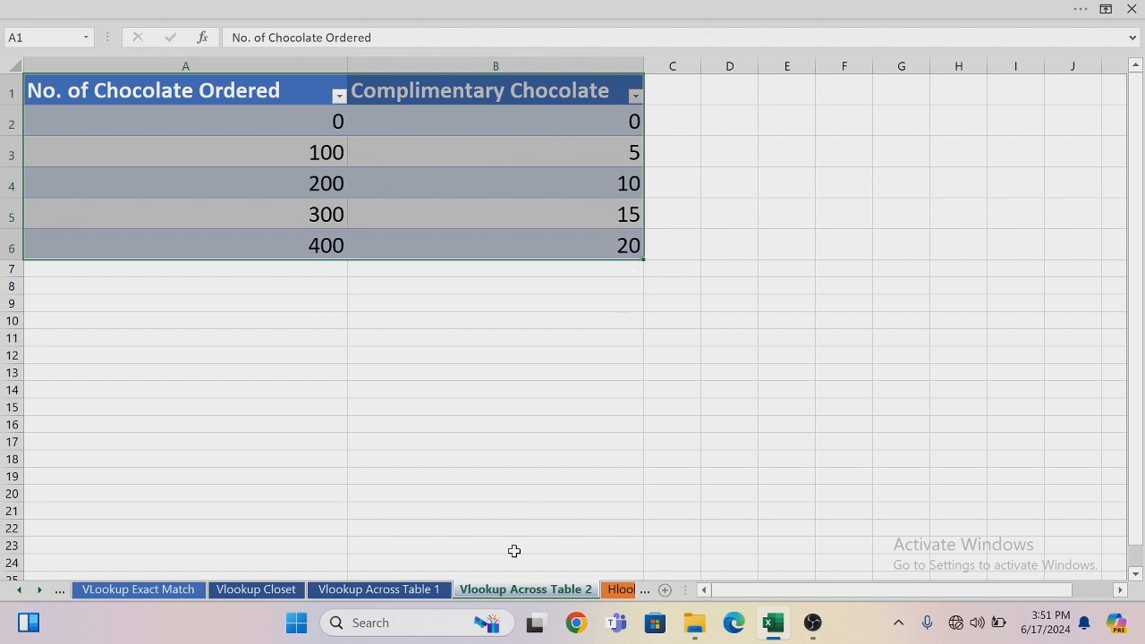
{"action": "left_click", "coordinate": [365, 589]}
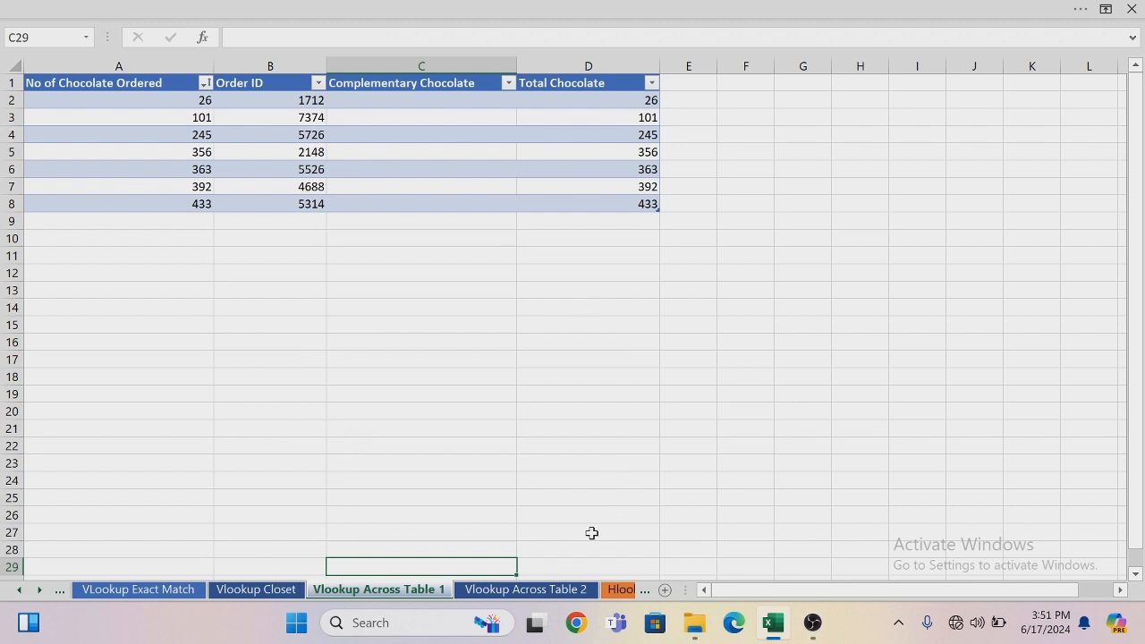
- Insert the VLOOKUP function in C2 of Vlookup Across Table 1 with the row's No of Chocolate Ordered as lookup value
{"action": "left_click", "coordinate": [366, 102]}
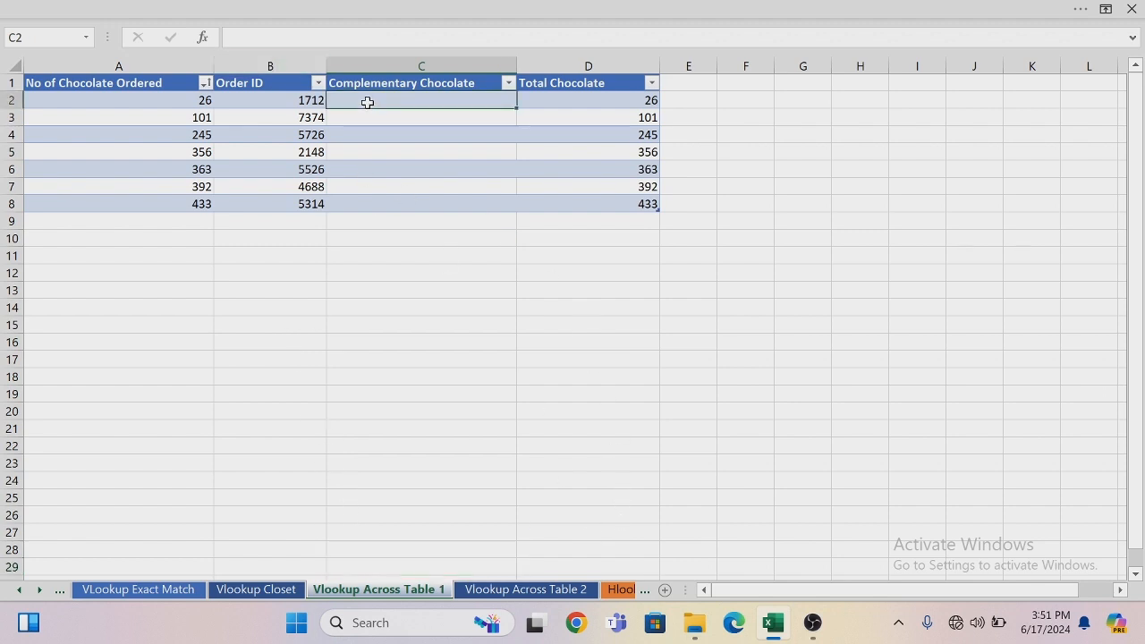
{"action": "type", "text": "="}
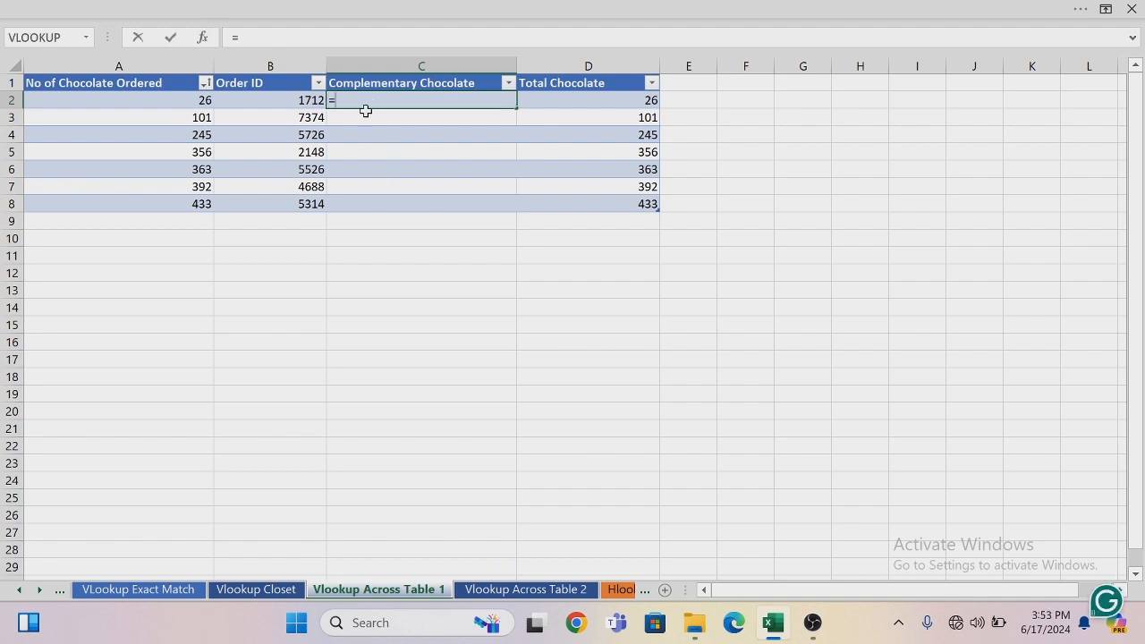
{"action": "left_click", "coordinate": [204, 38]}
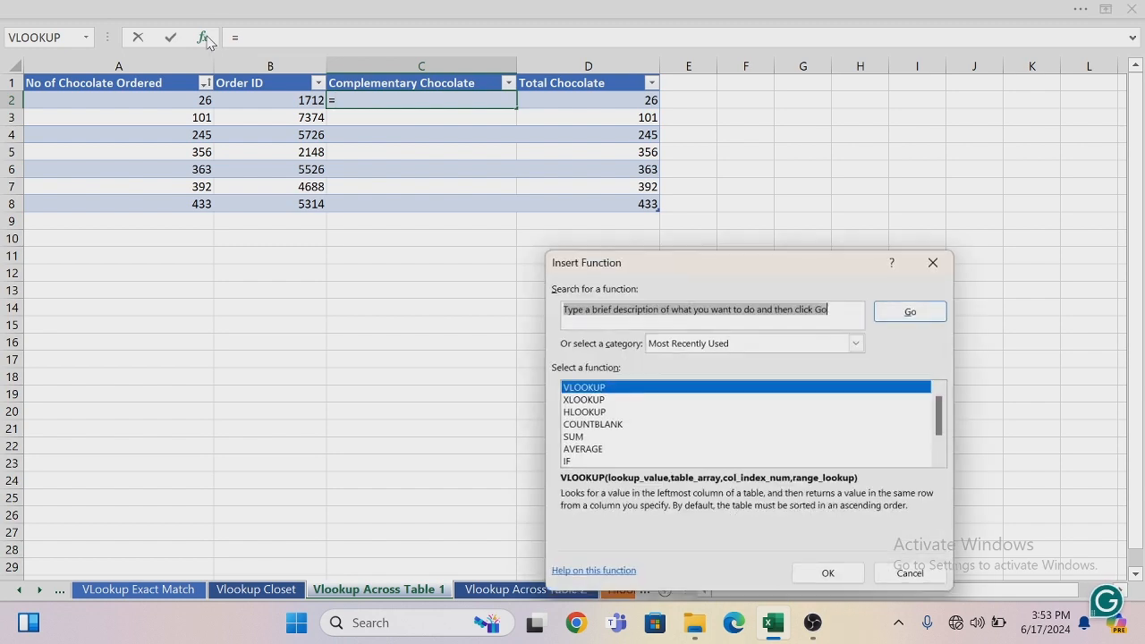
{"action": "double_click", "coordinate": [610, 397]}
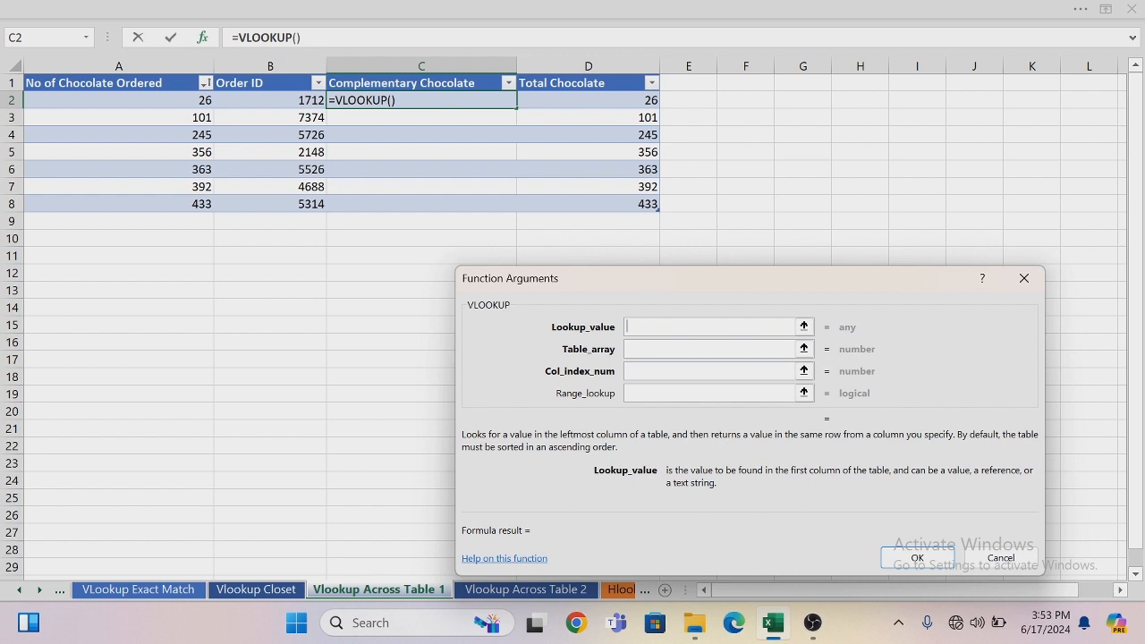
{"action": "left_click", "coordinate": [182, 96]}
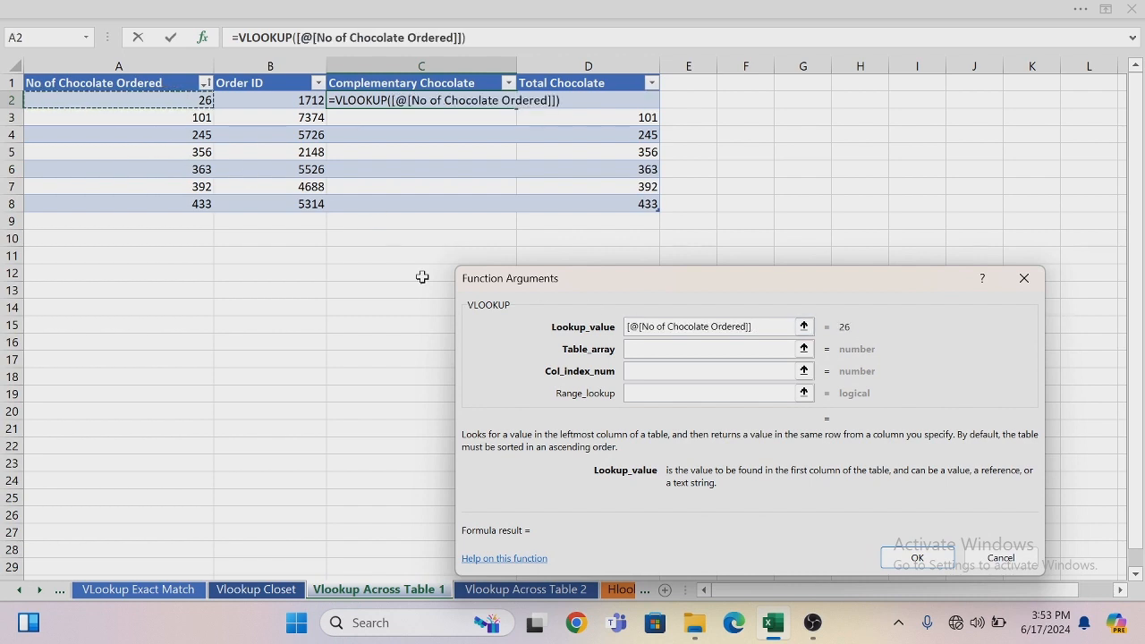
- Set the table array to the whole table on Vlookup Across Table 2 and the column index to 2, and confirm the arguments
{"action": "key", "text": "Tab"}
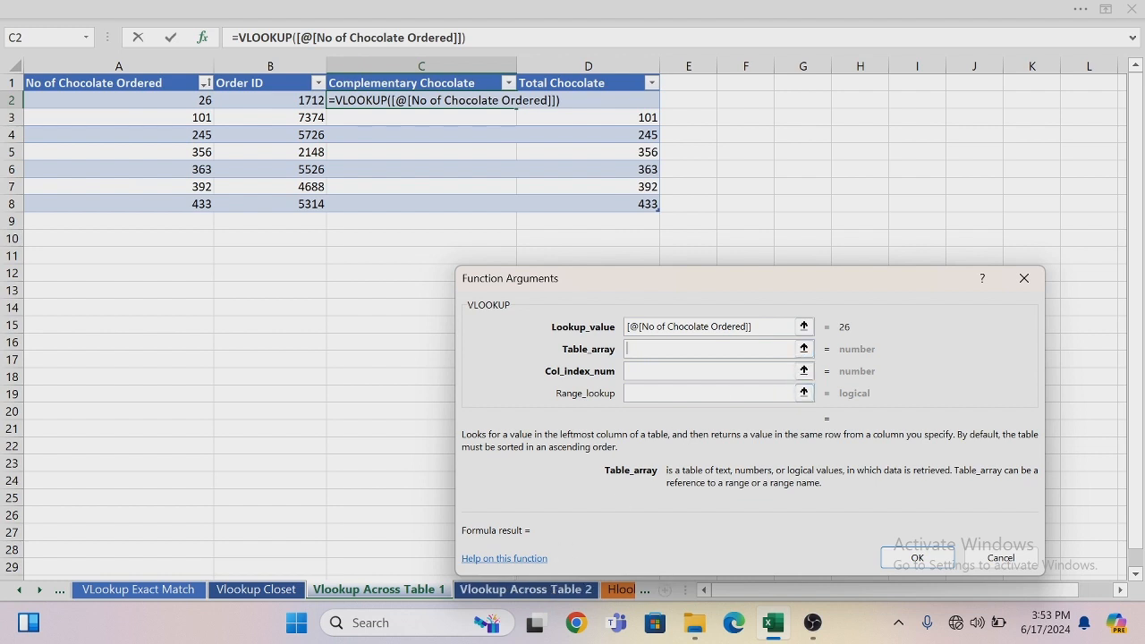
{"action": "left_click", "coordinate": [803, 349]}
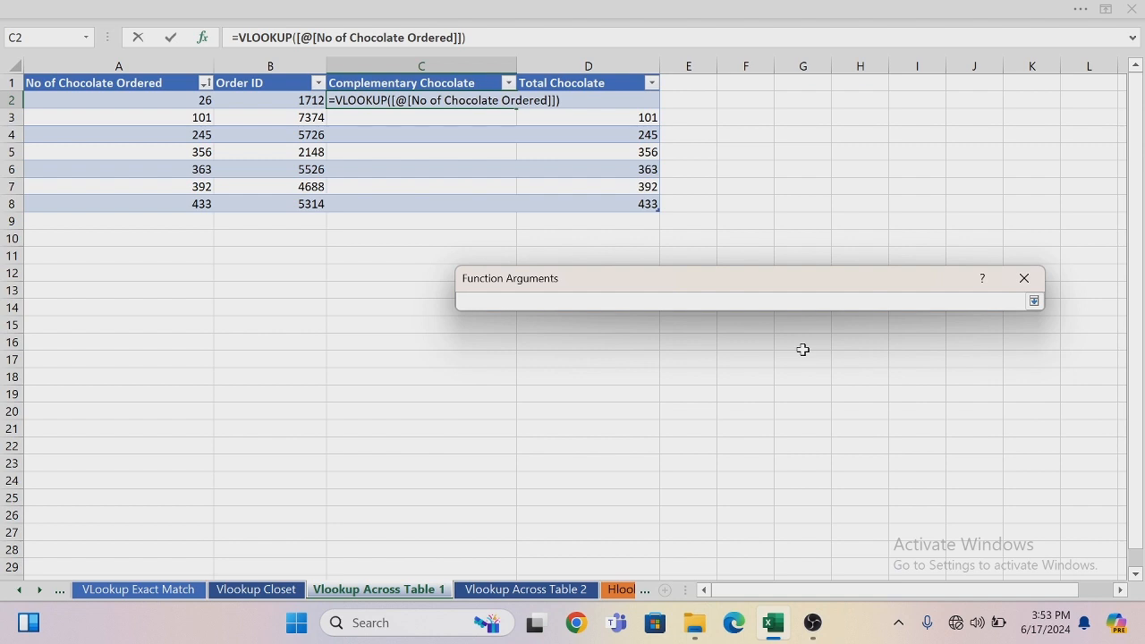
{"action": "left_click", "coordinate": [522, 591]}
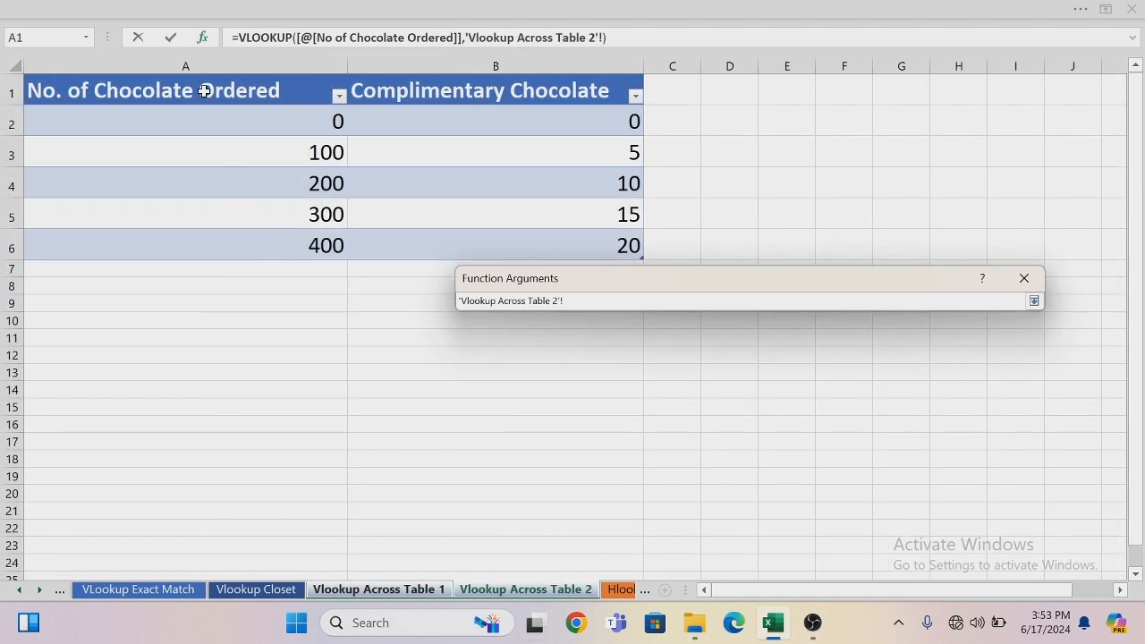
{"action": "left_click_drag", "start_coordinate": [204, 90], "coordinate": [463, 248]}
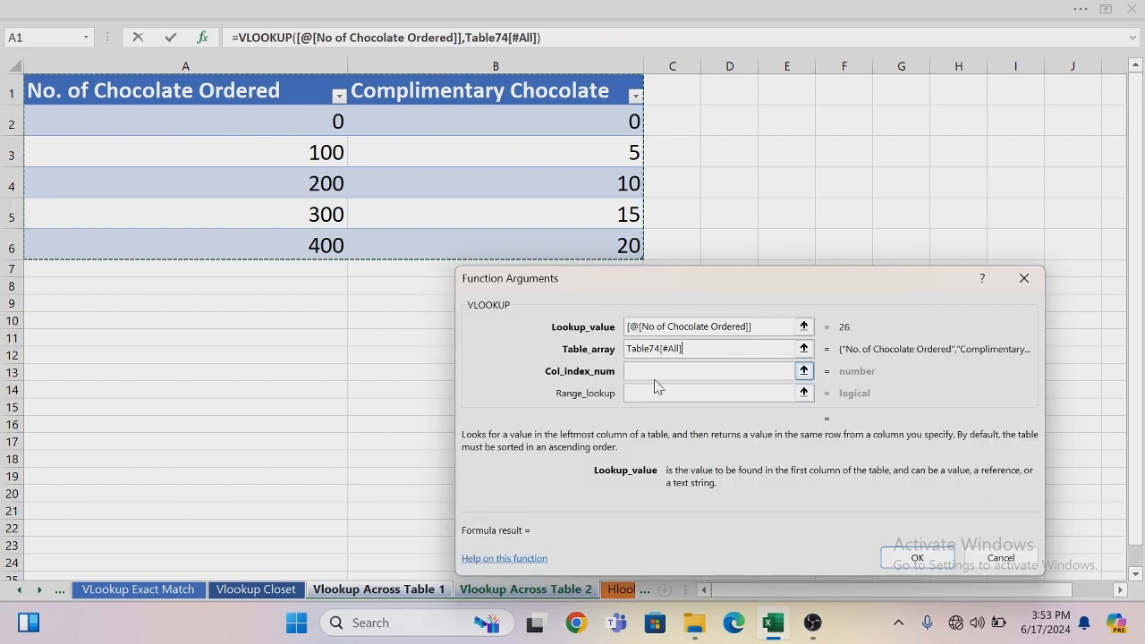
{"action": "key", "text": "Tab"}
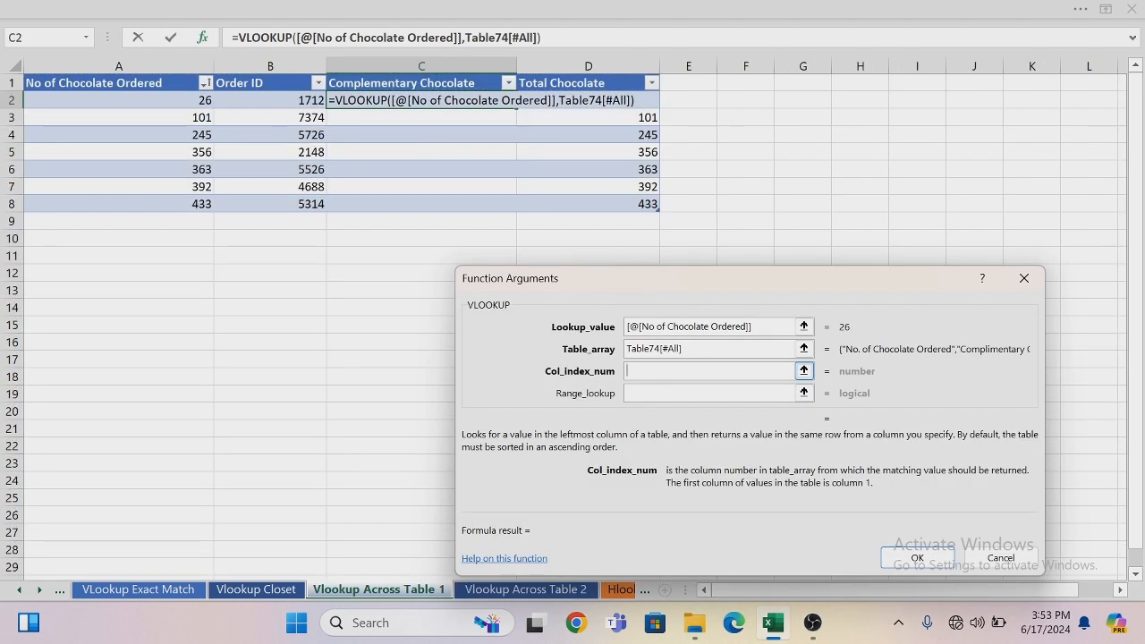
{"action": "type", "text": "2"}
{"action": "left_click", "coordinate": [904, 561]}
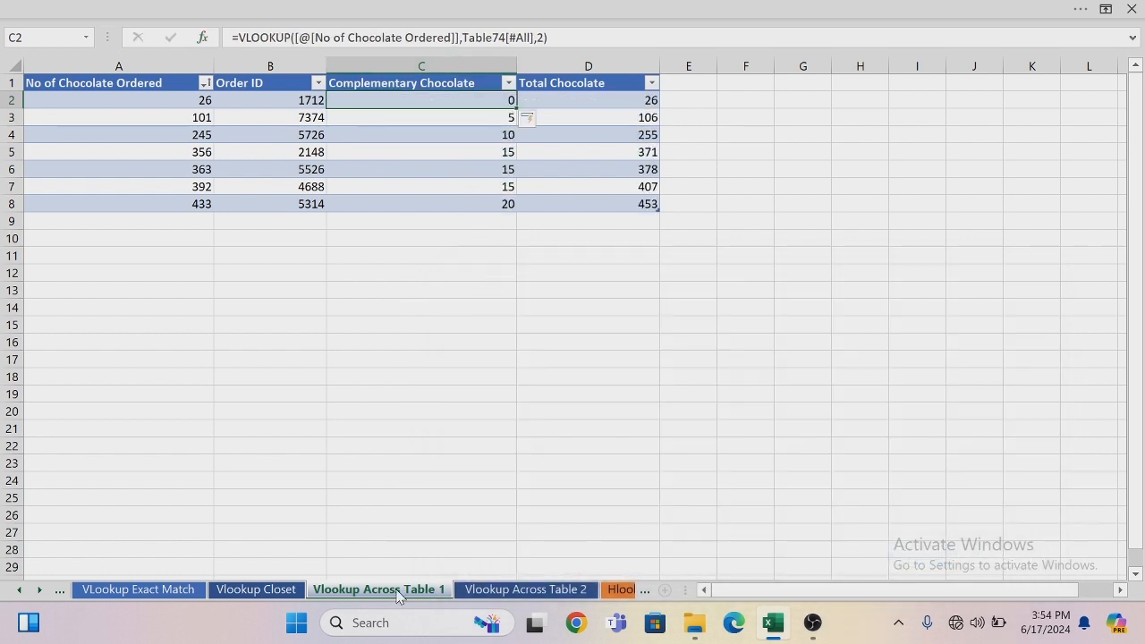
- Compare the filled Complementary Chocolate column with the table on Vlookup Across Table 2, and open the Hlookup sheet
{"action": "left_click", "coordinate": [479, 592]}
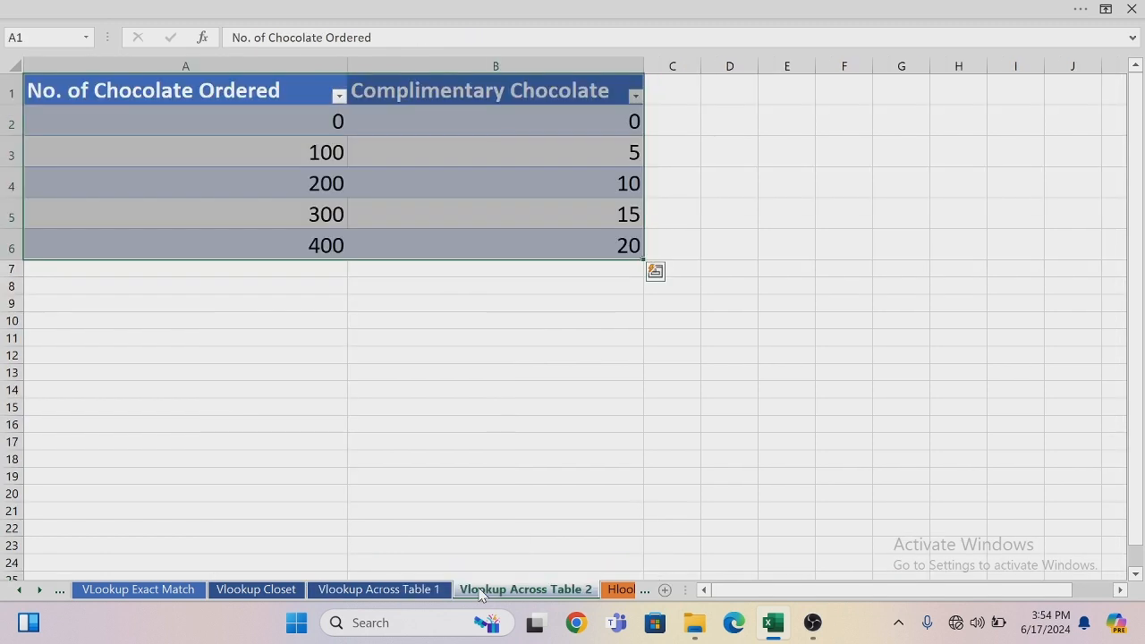
{"action": "left_click", "coordinate": [428, 591]}
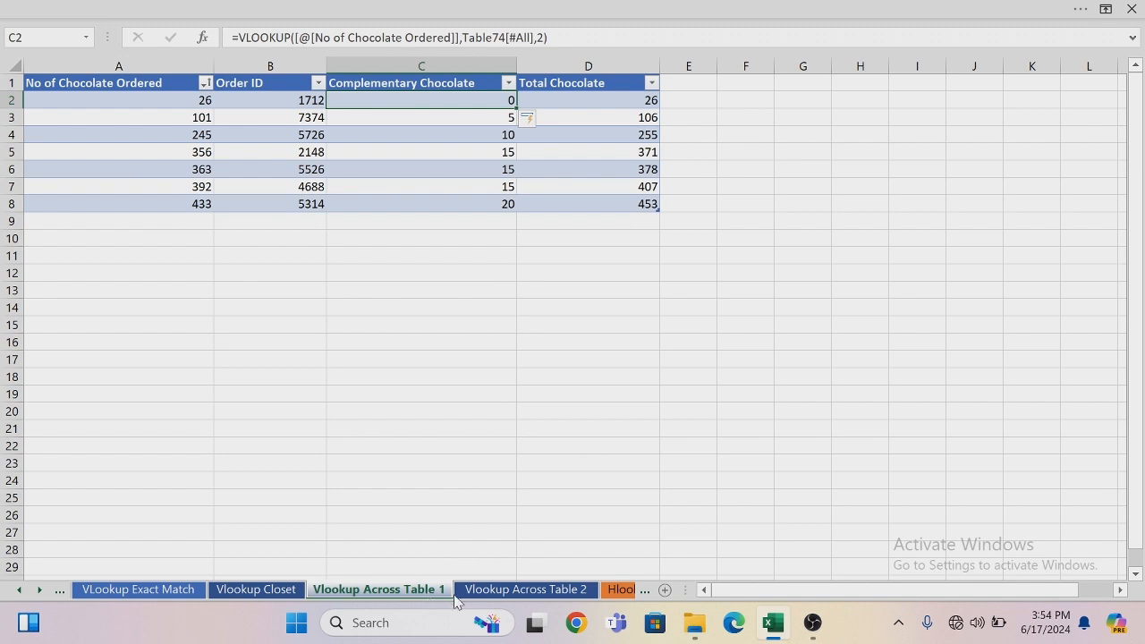
{"action": "left_click", "coordinate": [620, 592]}
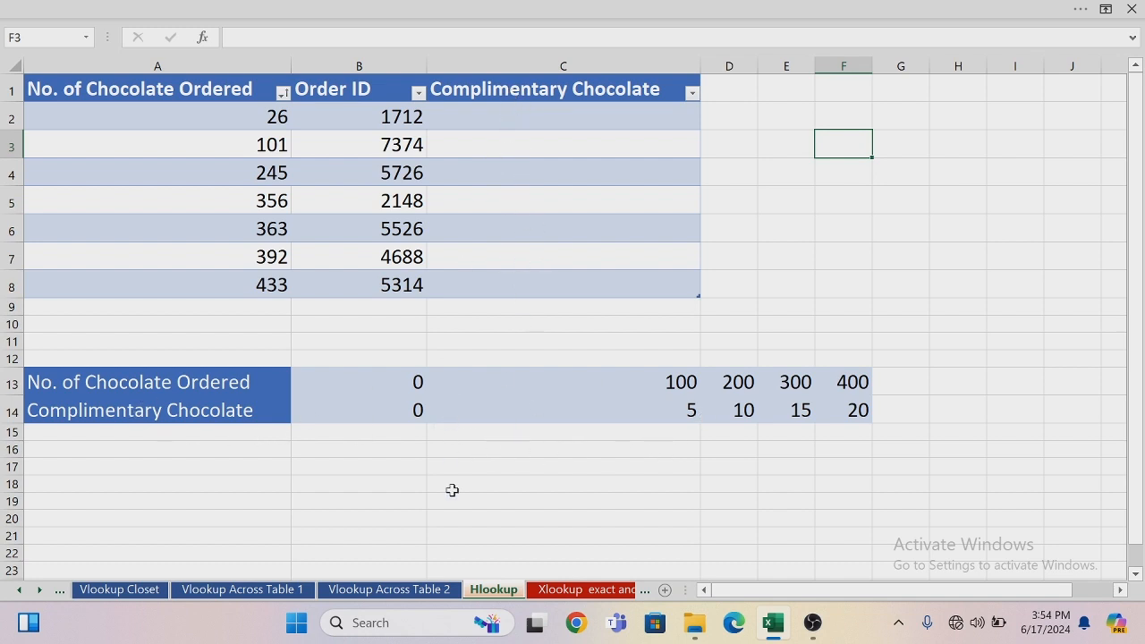
- Insert the HLOOKUP function in C2 of the Hlookup sheet with the row's No. of Chocolate Ordered as lookup value
{"action": "left_click", "coordinate": [477, 120]}
{"action": "type", "text": "="}
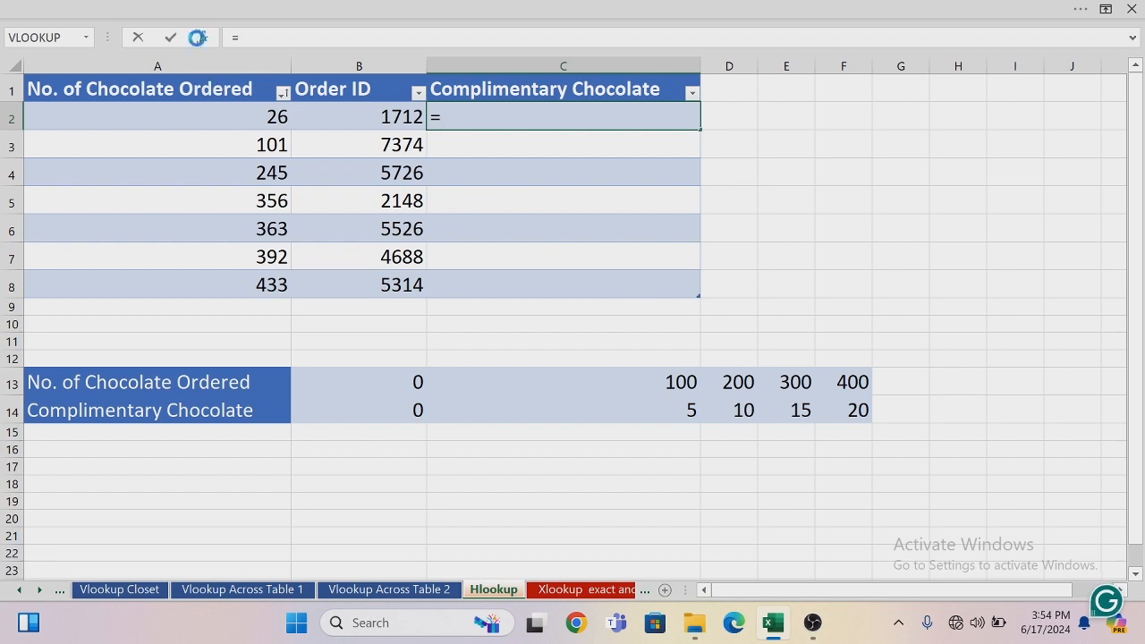
{"action": "left_click", "coordinate": [202, 38]}
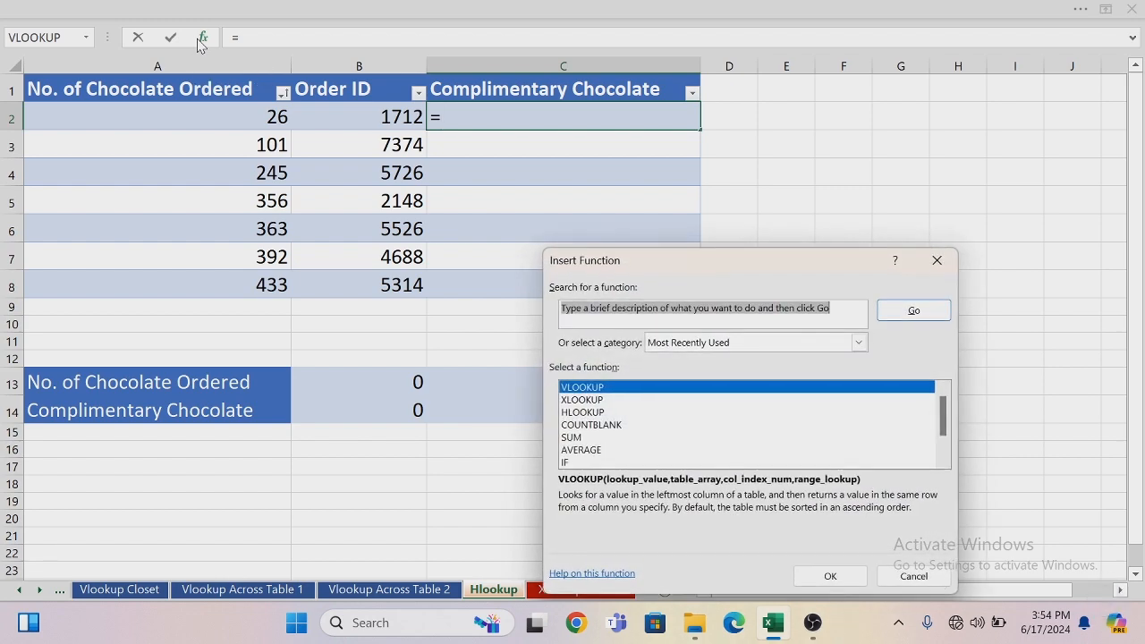
{"action": "double_click", "coordinate": [583, 411]}
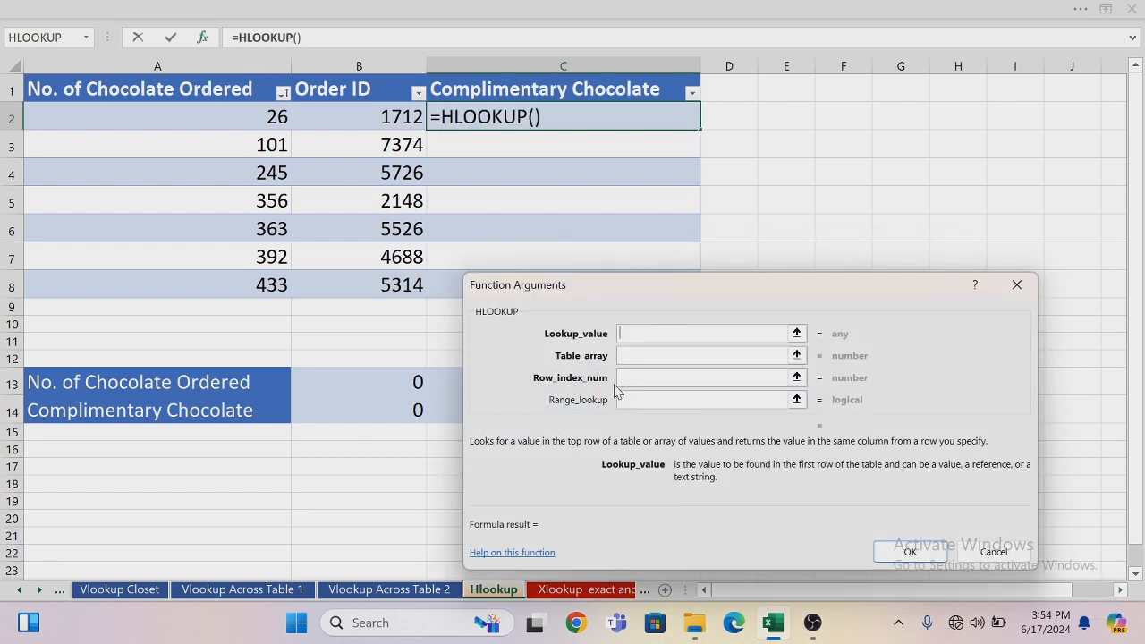
{"action": "left_click_drag", "start_coordinate": [675, 302], "coordinate": [756, 118]}
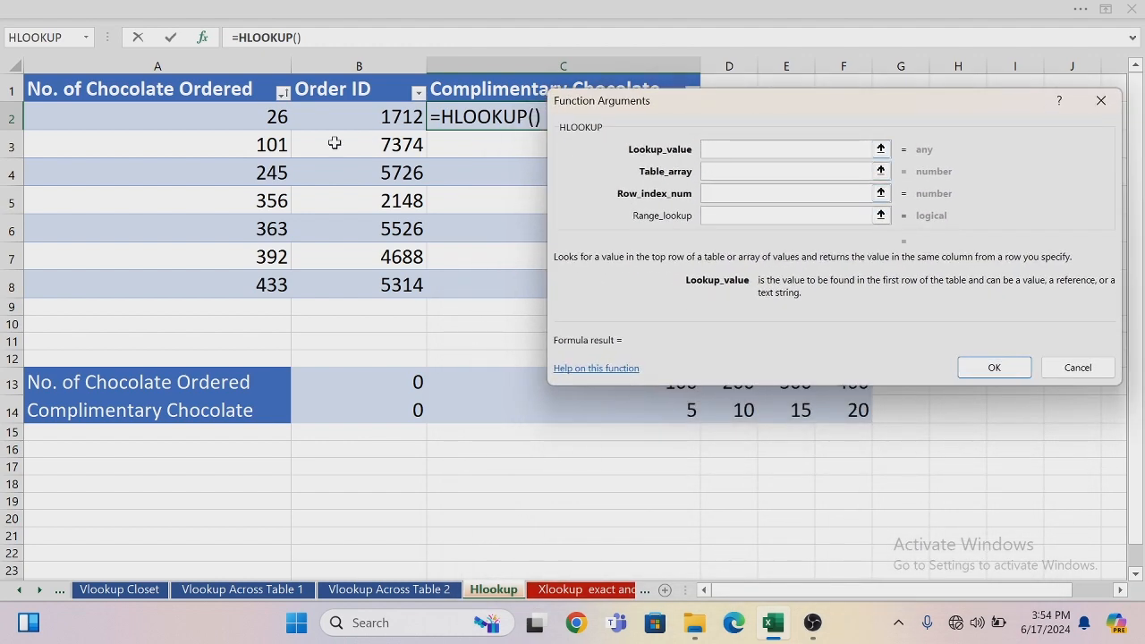
{"action": "left_click", "coordinate": [277, 121]}
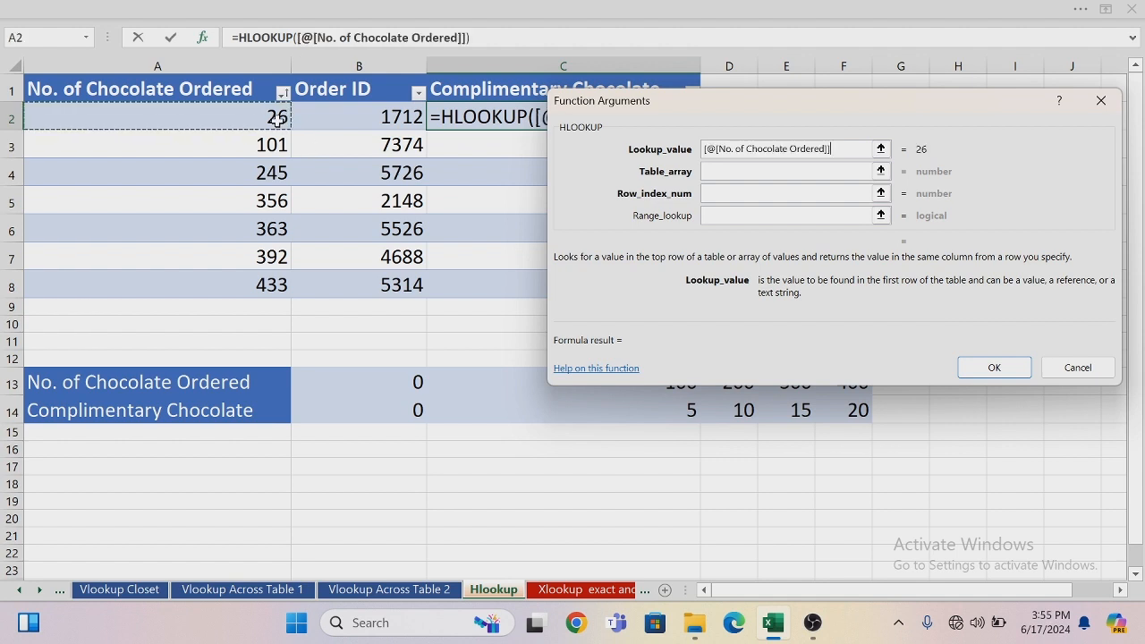
- Set the HLOOKUP table array to A13:F14 and the row index number to 2, and confirm the arguments
{"action": "left_click", "coordinate": [712, 171]}
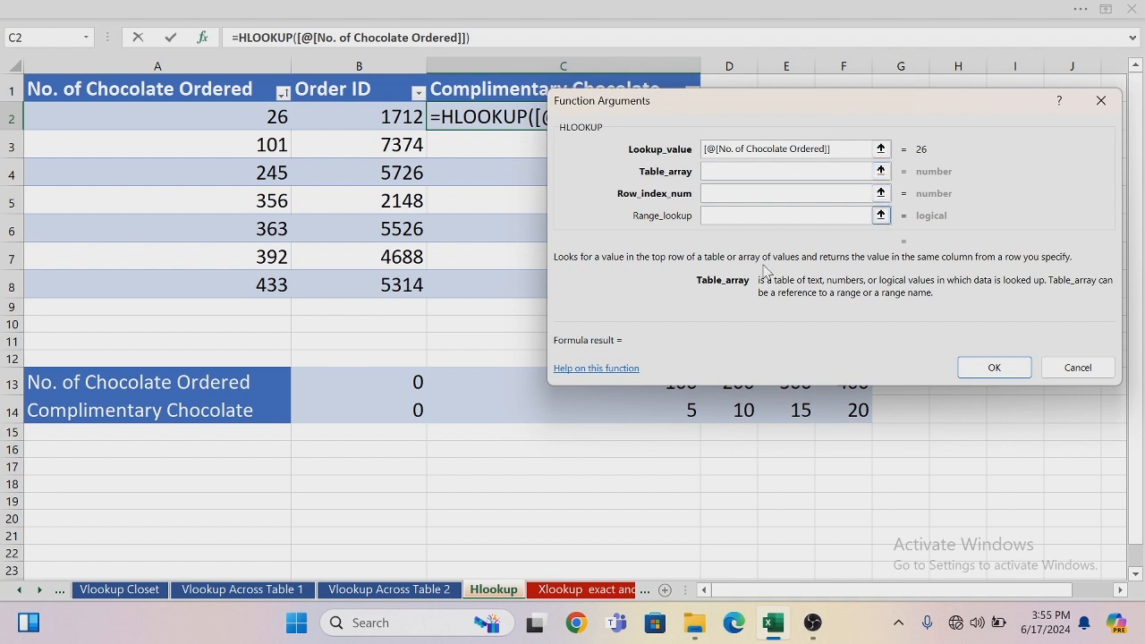
{"action": "left_click_drag", "start_coordinate": [61, 371], "coordinate": [854, 416]}
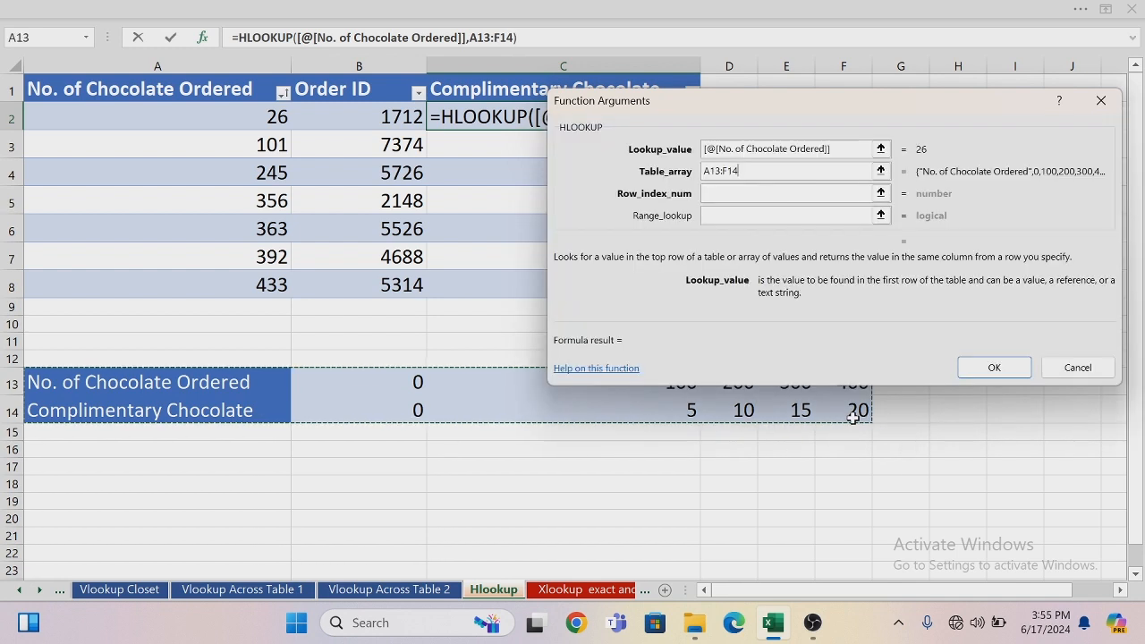
{"action": "left_click", "coordinate": [775, 193]}
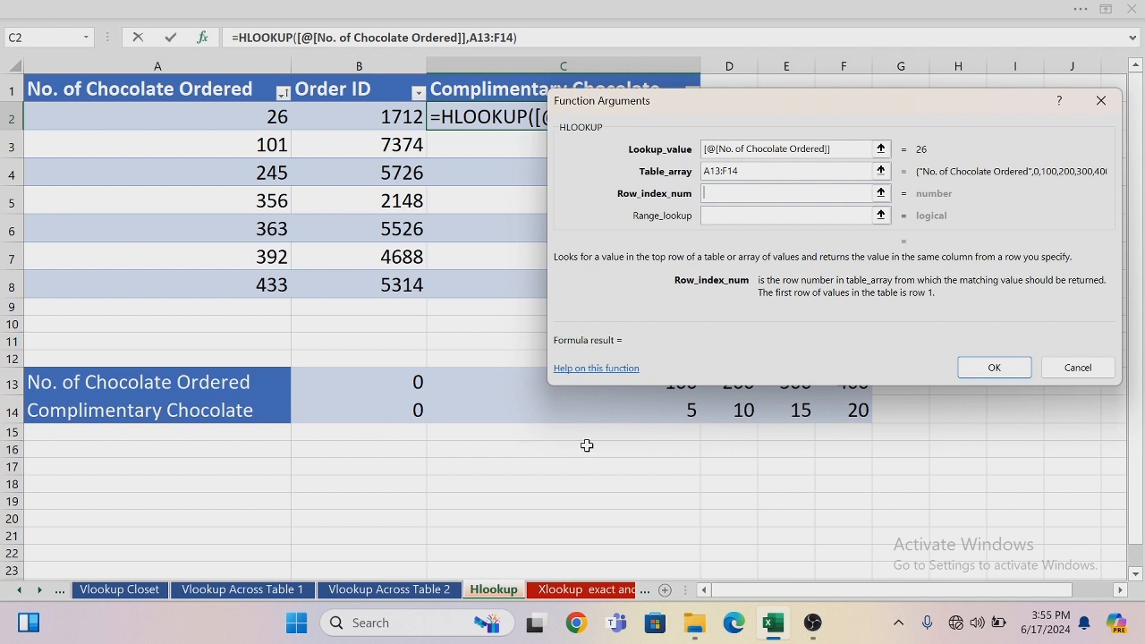
{"action": "type", "text": "2"}
{"action": "left_click", "coordinate": [993, 368]}
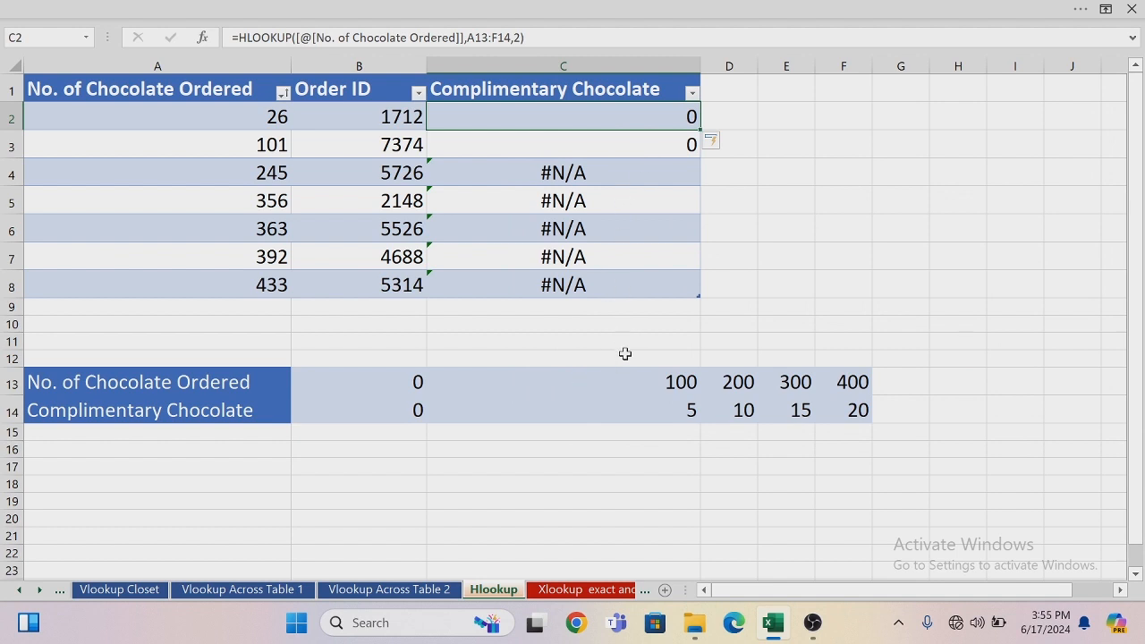
- Make the table array in the C2 formula absolute as $A$13:$F$14 and confirm the formula
{"action": "left_click", "coordinate": [466, 38]}
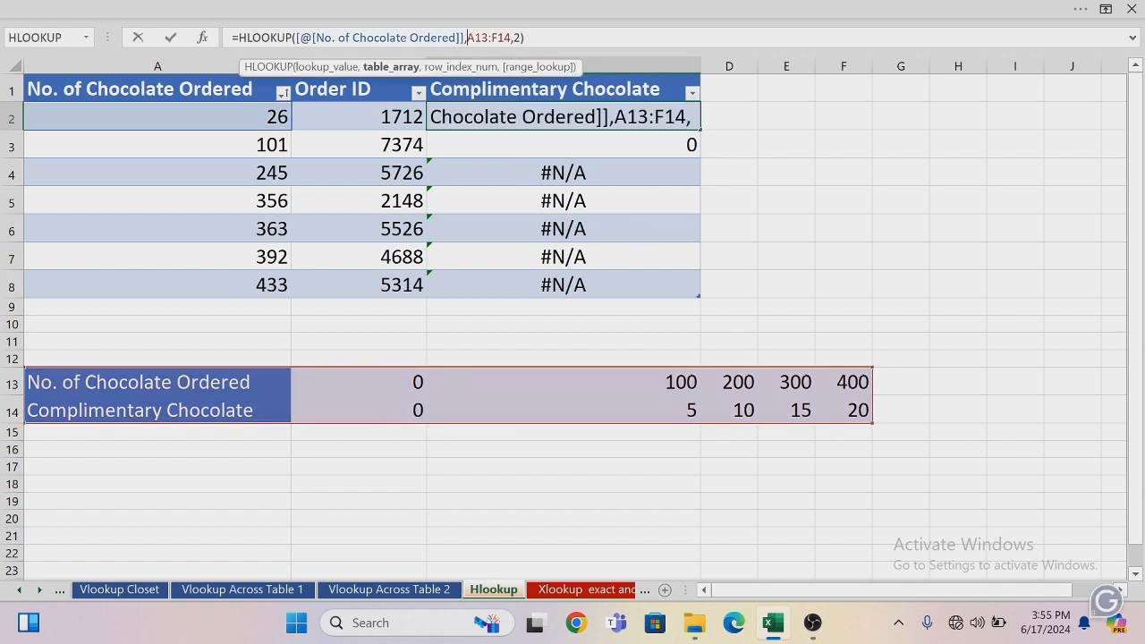
{"action": "key", "text": "F4"}
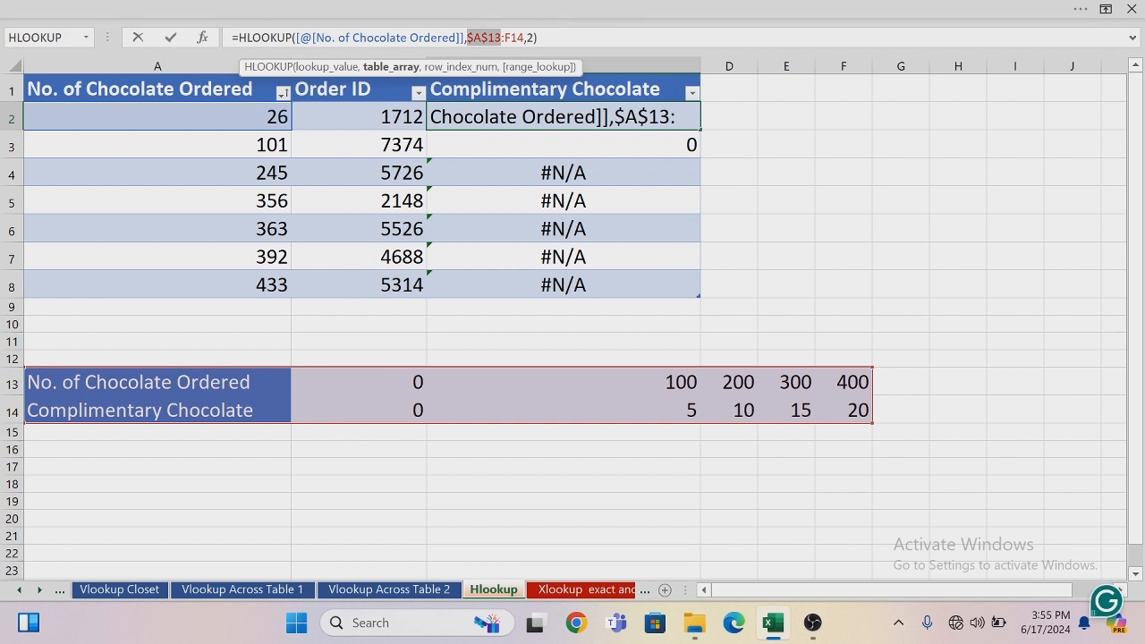
{"action": "left_click", "coordinate": [507, 38]}
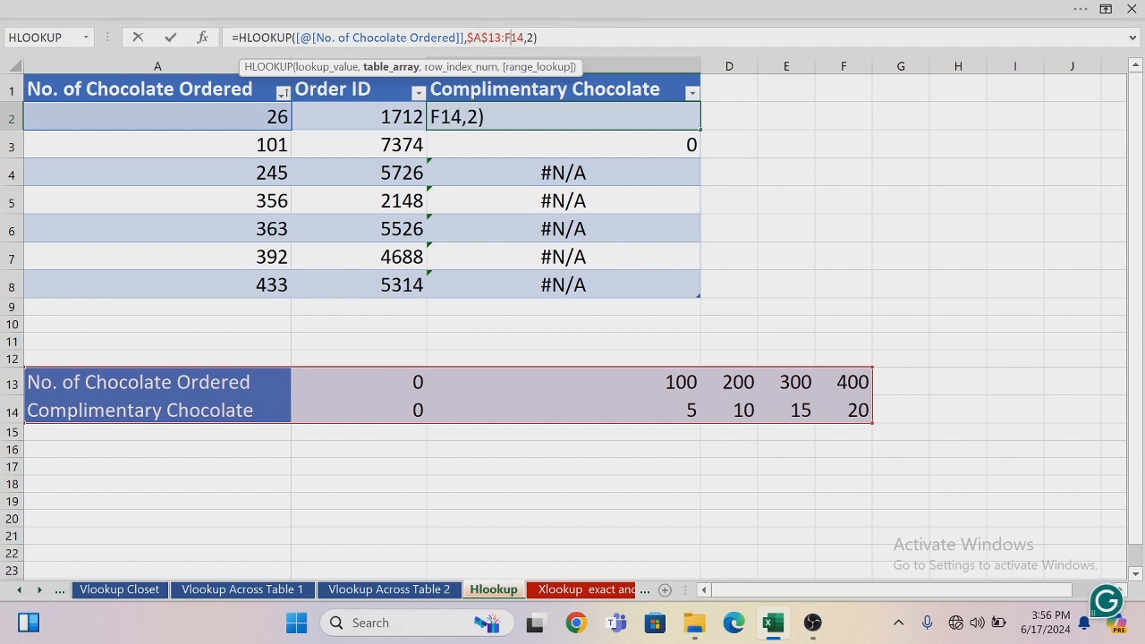
{"action": "key", "text": "F4"}
{"action": "key", "text": "Return"}
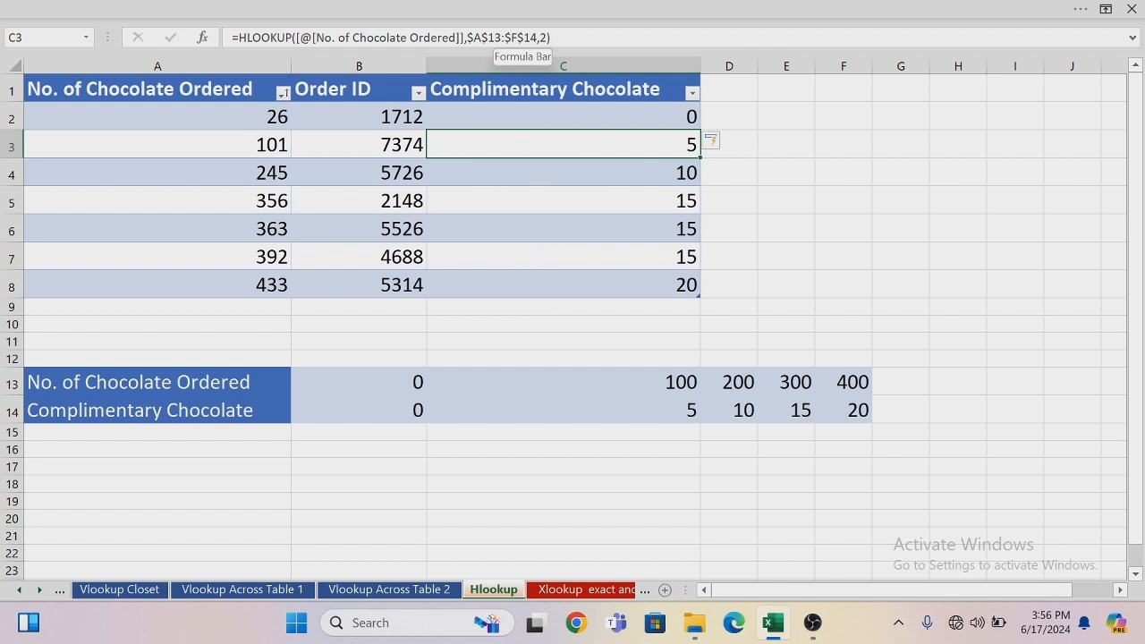
- Open the Xlookup exact and transpose sheet and begin an XLOOKUP formula in K4 with K3 as lookup value
{"action": "left_click", "coordinate": [577, 596]}
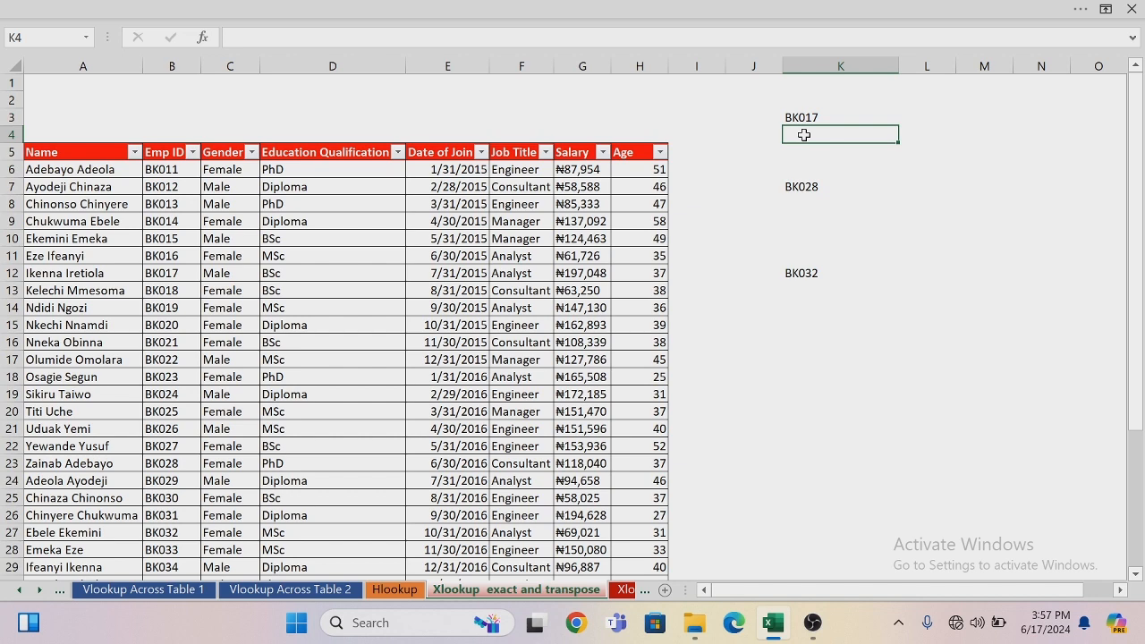
{"action": "type", "text": "=X"}
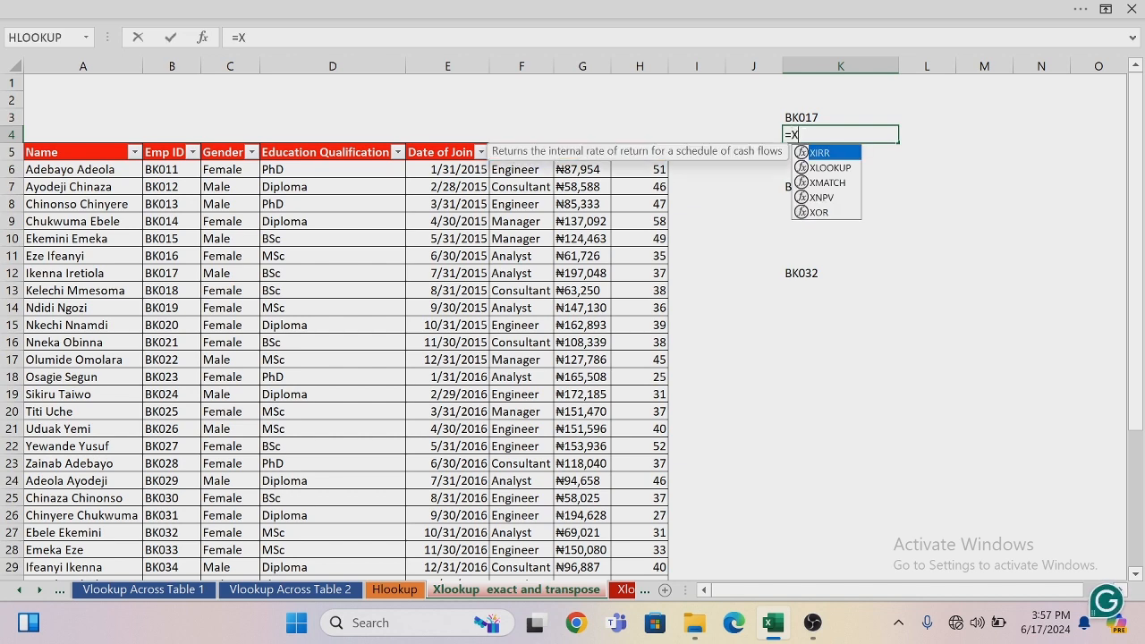
{"action": "type", "text": "LOO"}
{"action": "key", "text": "Tab"}
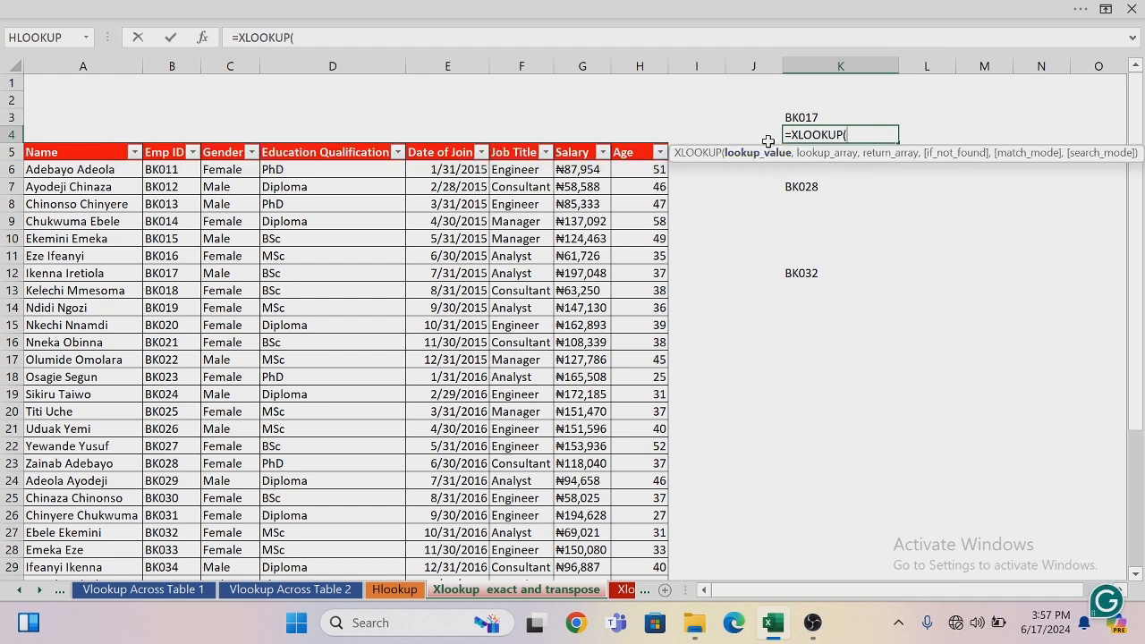
{"action": "left_click", "coordinate": [806, 116]}
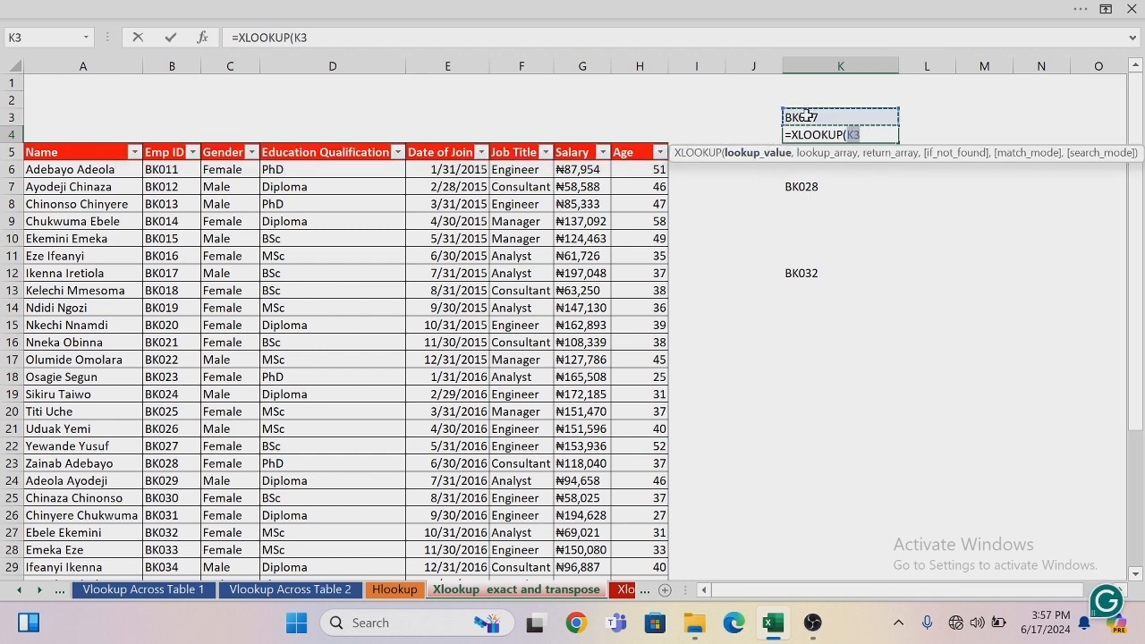
{"action": "type", "text": ","}
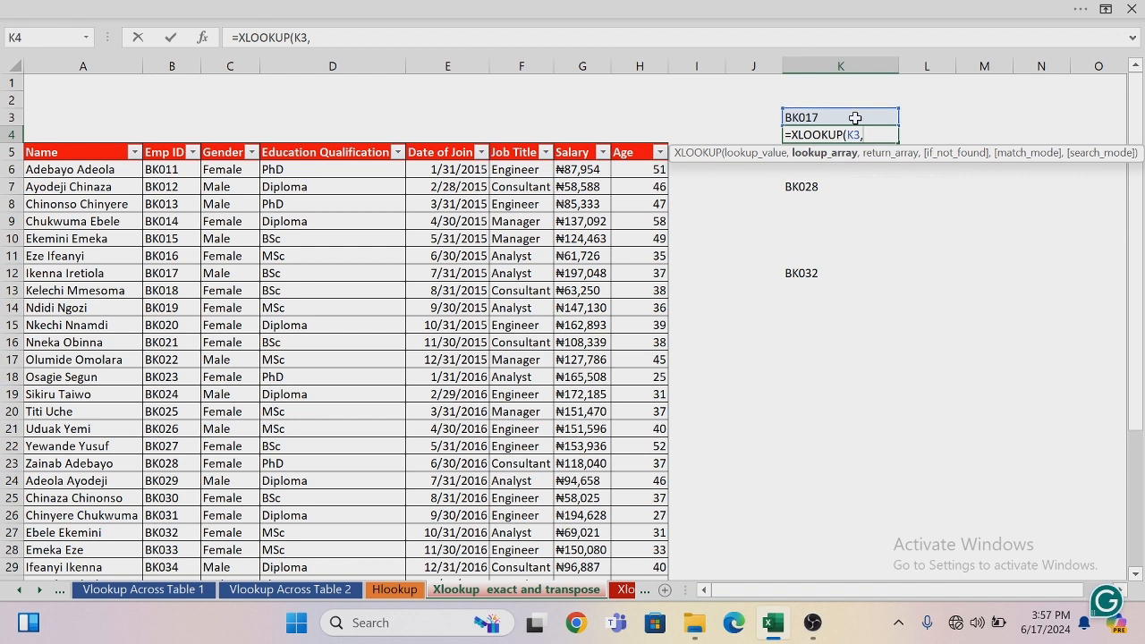
- Set the table's whole Emp ID column as the lookup array of the K4 formula
{"action": "left_click", "coordinate": [179, 169]}
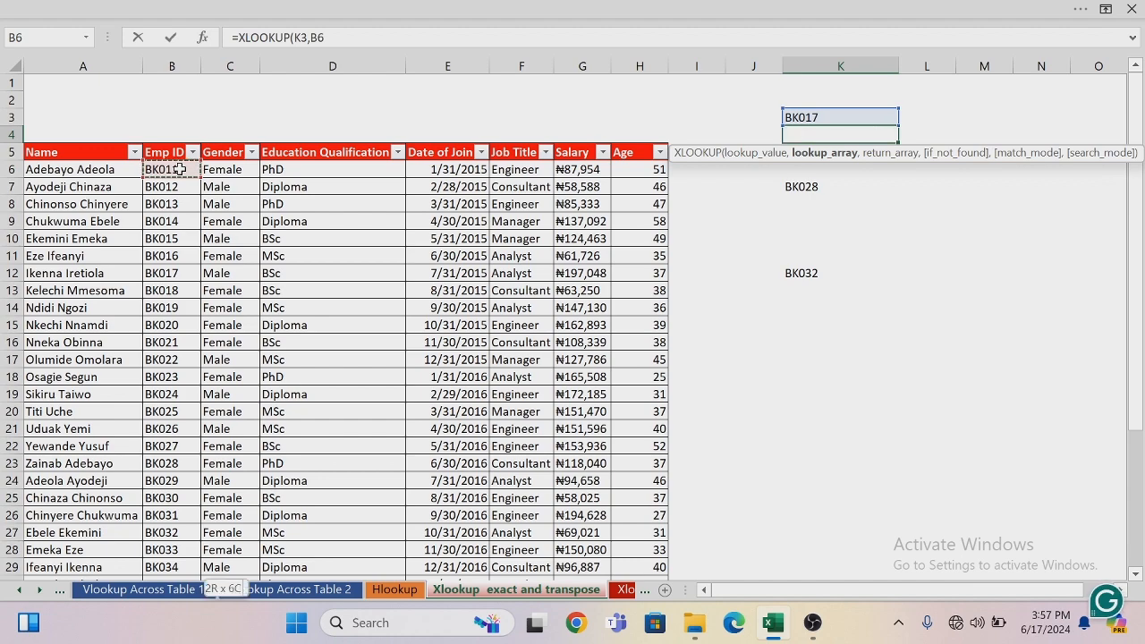
{"action": "key", "text": "ctrl+shift+Down"}
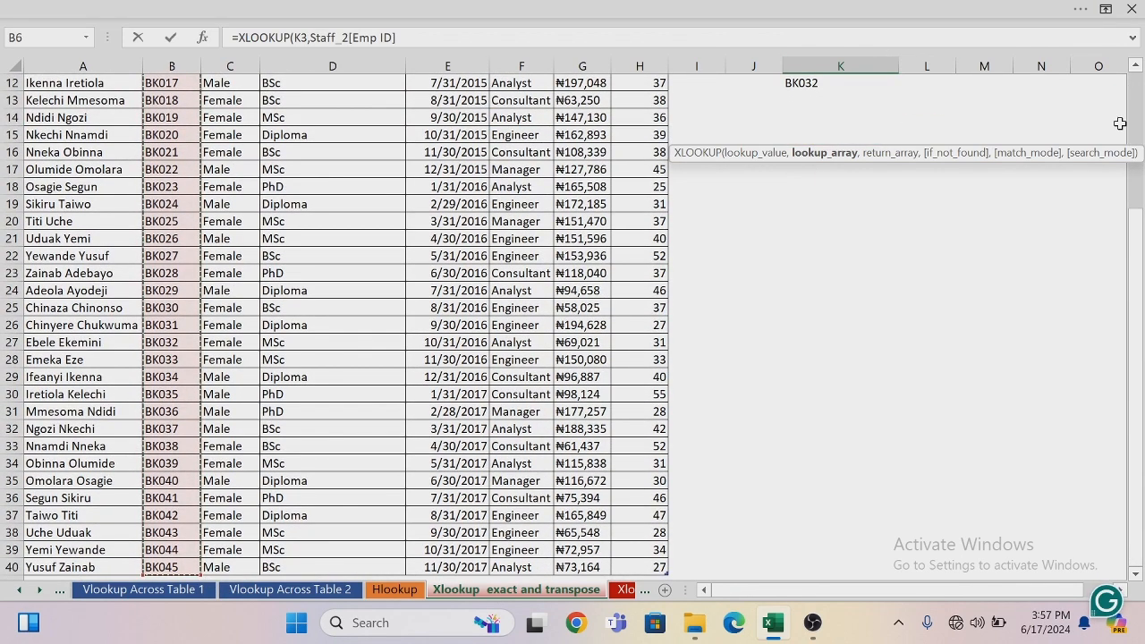
{"action": "left_click_drag", "start_coordinate": [1140, 195], "coordinate": [1055, 82]}
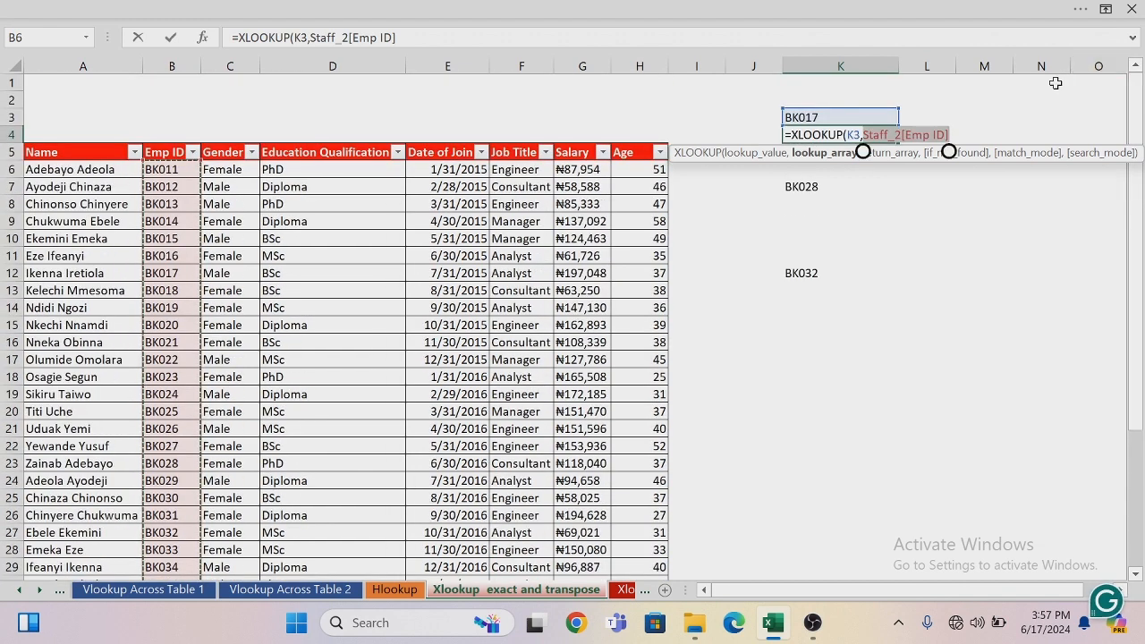
{"action": "type", "text": ","}
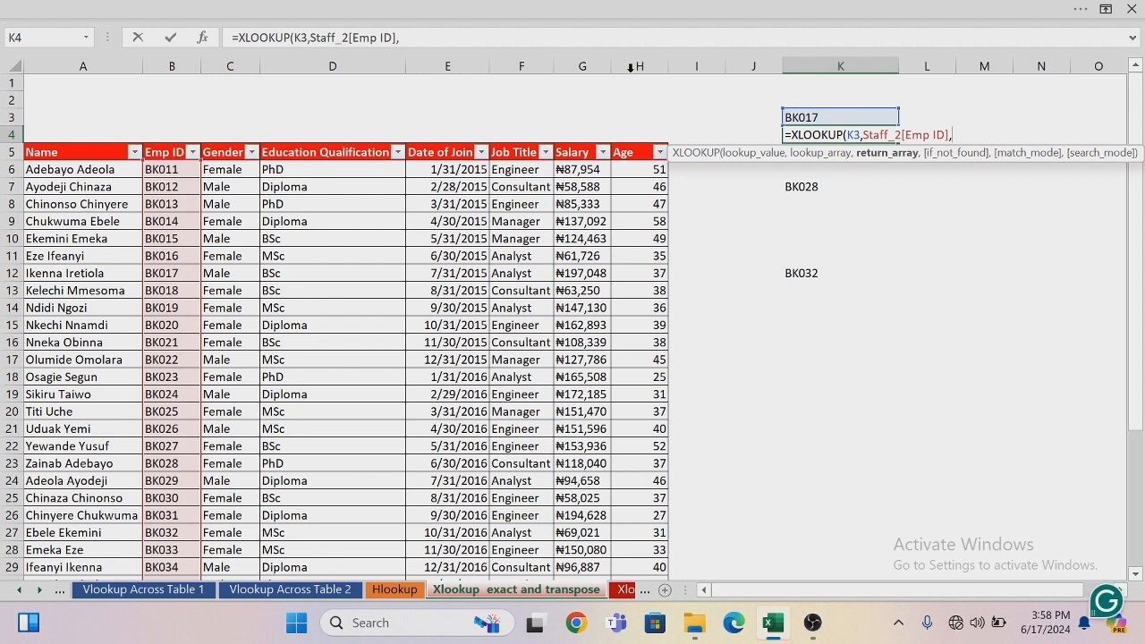
- Set the table's whole Name column as the return array and complete the XLOOKUP formula in K4
{"action": "left_click", "coordinate": [70, 172]}
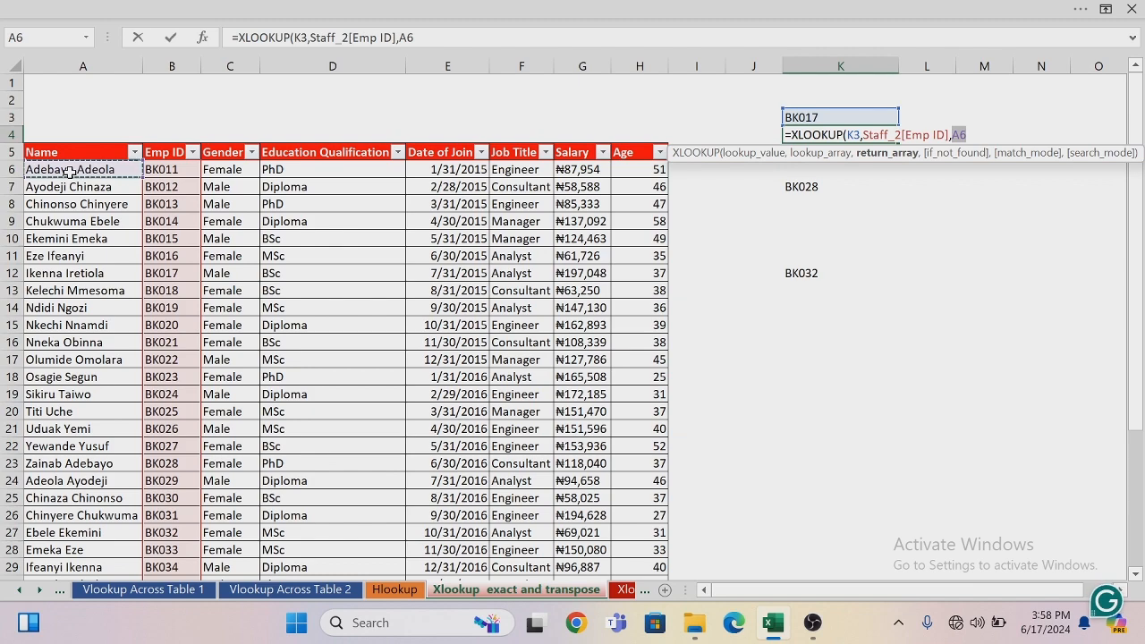
{"action": "key", "text": "ctrl+shift+Down"}
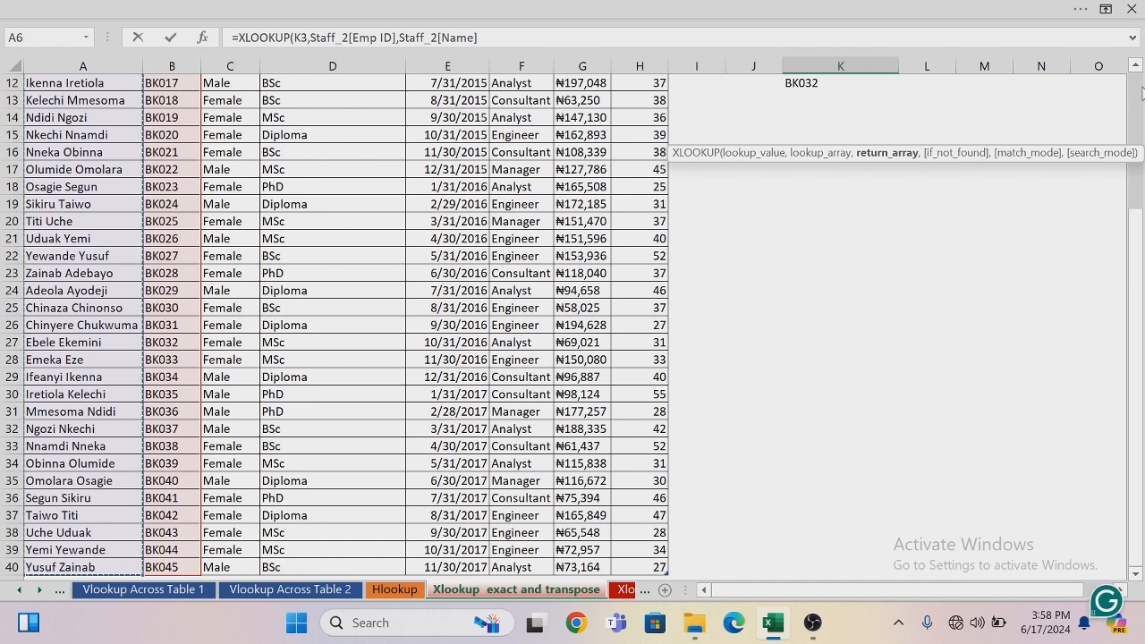
{"action": "left_click_drag", "start_coordinate": [1136, 228], "coordinate": [1132, 27]}
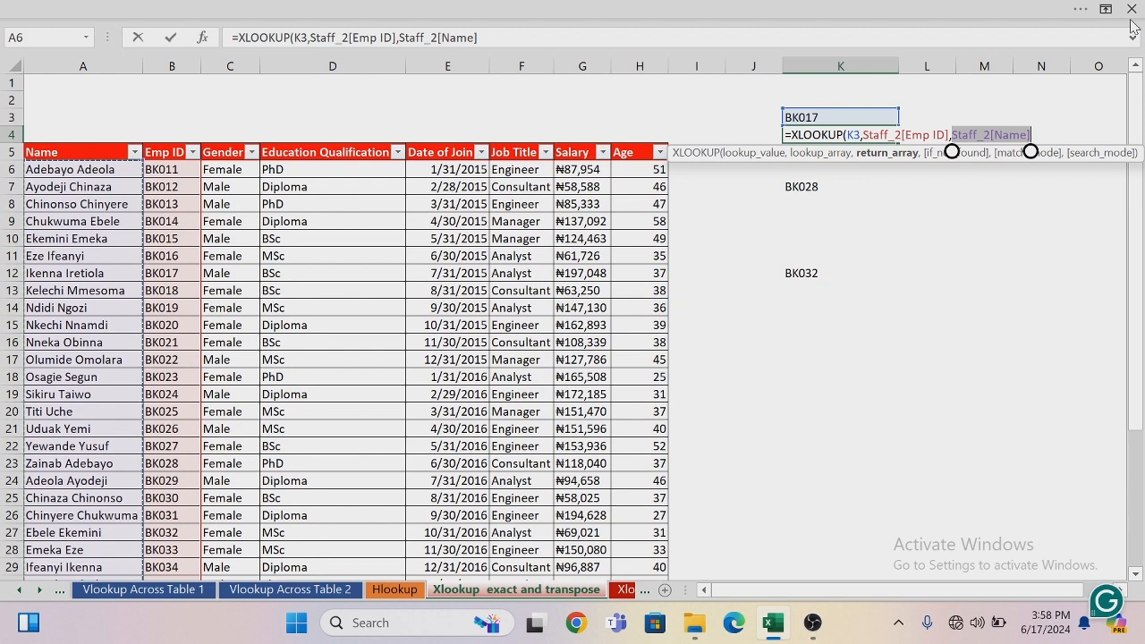
{"action": "type", "text": ")"}
{"action": "key", "text": "ctrl+Return"}
{"action": "key", "text": "Return"}
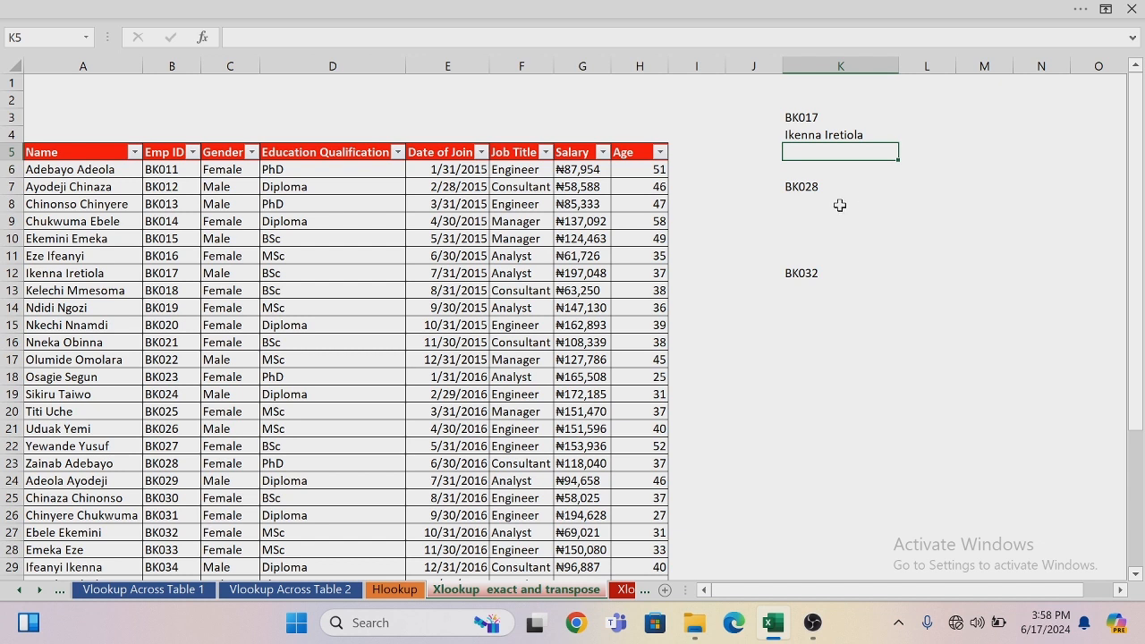
- Begin an XLOOKUP formula in K8 with K7 as lookup value and the whole Emp ID column as lookup array
{"action": "left_click", "coordinate": [799, 204]}
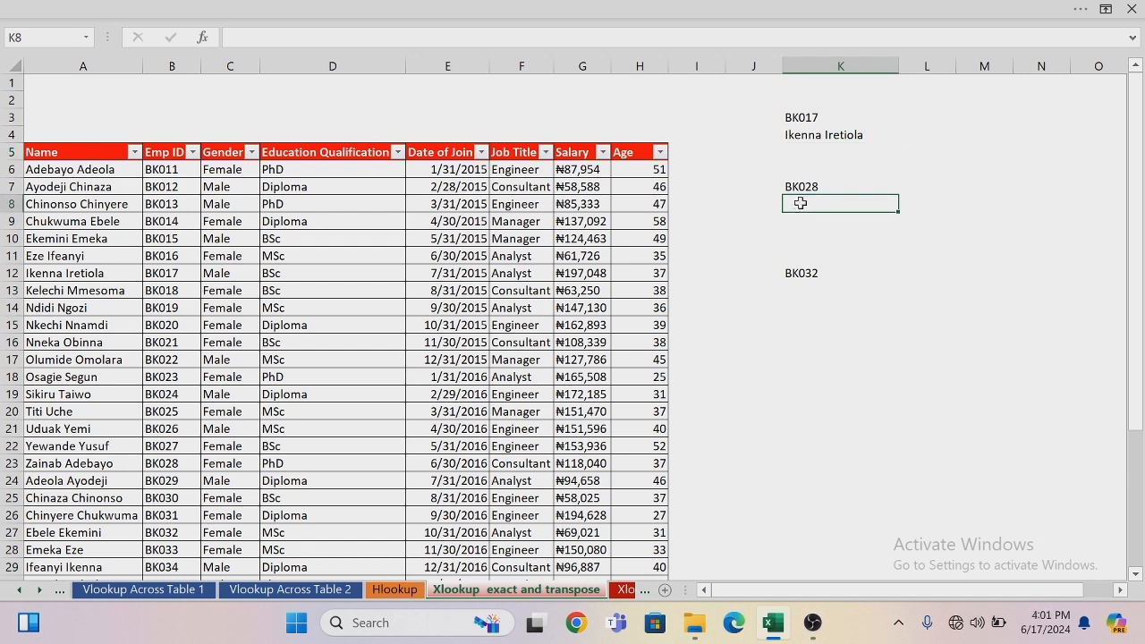
{"action": "type", "text": "=XLOO"}
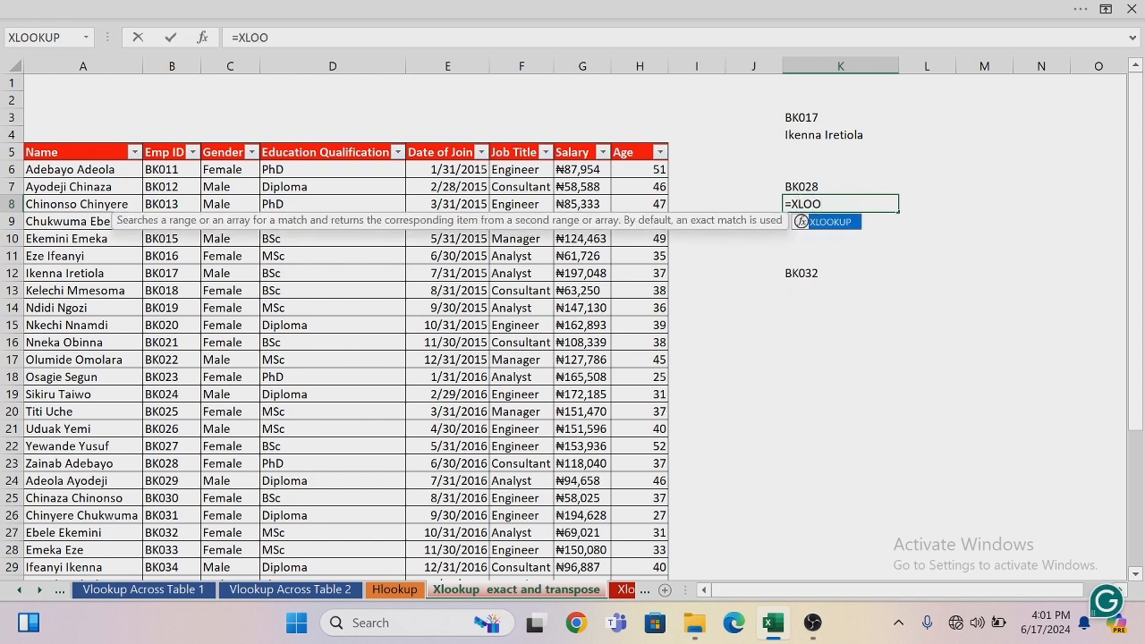
{"action": "key", "text": "Tab"}
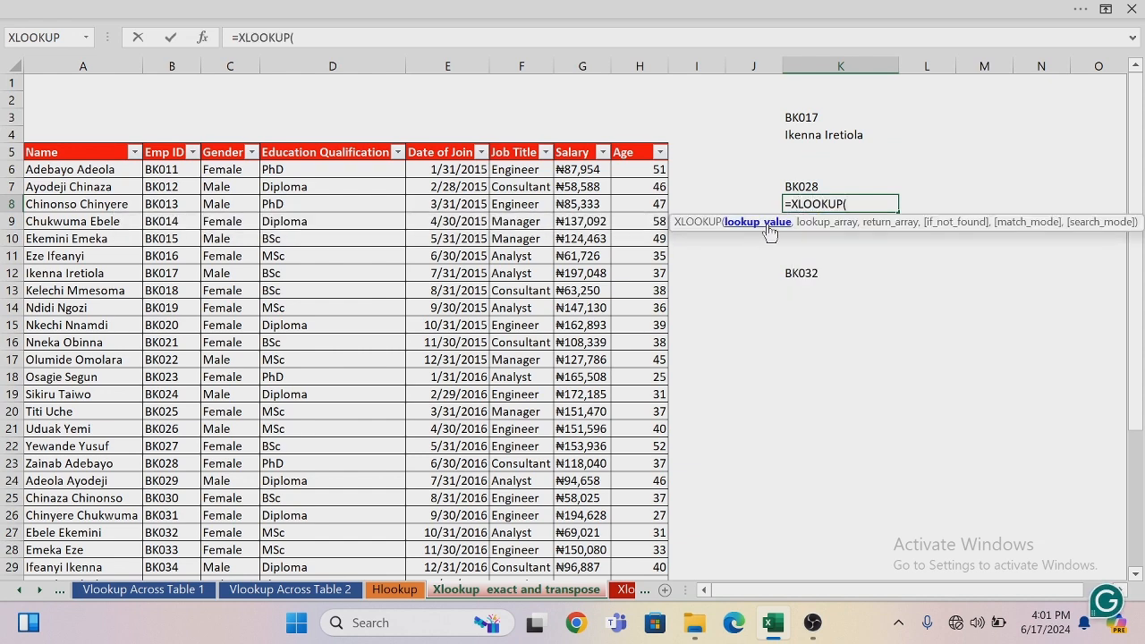
{"action": "left_click", "coordinate": [803, 186]}
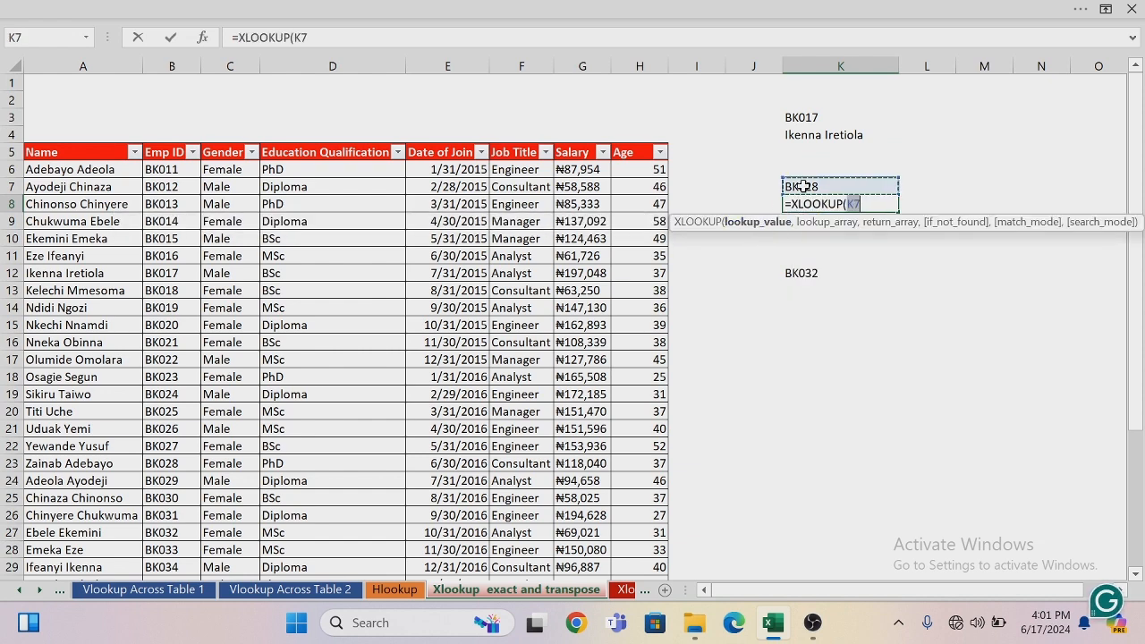
{"action": "type", "text": ","}
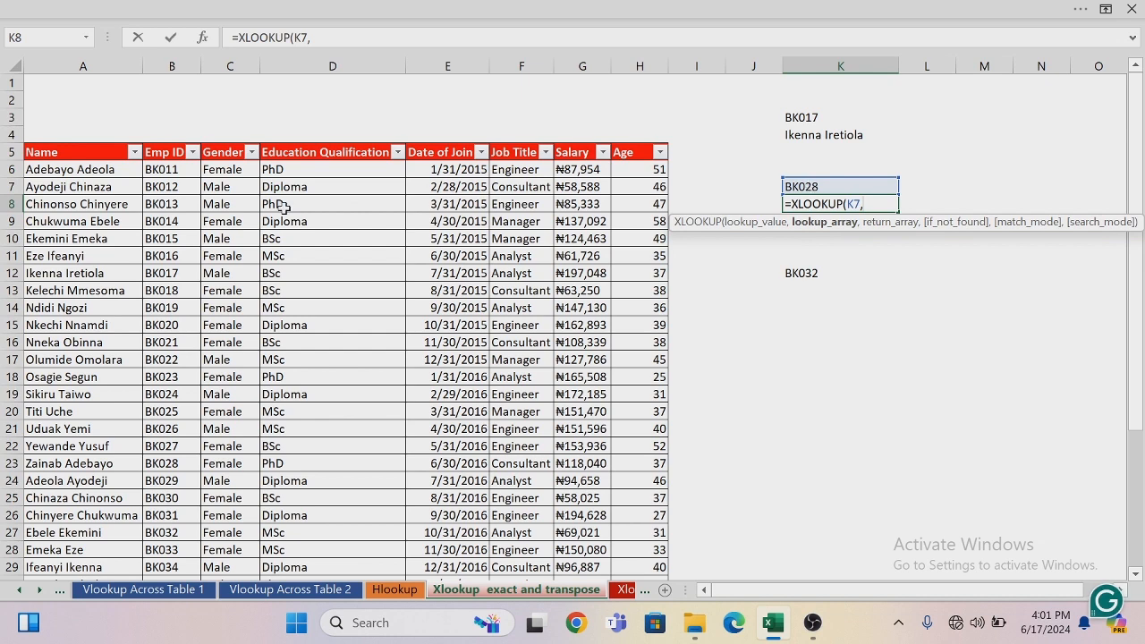
{"action": "left_click", "coordinate": [167, 171]}
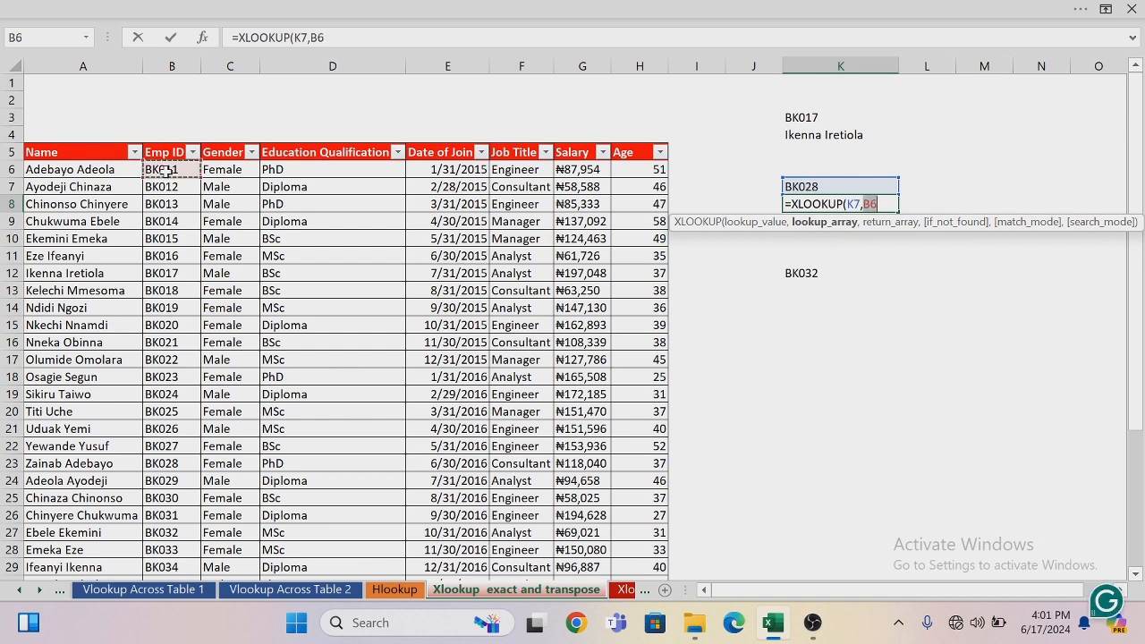
{"action": "key", "text": "ctrl+shift+Down"}
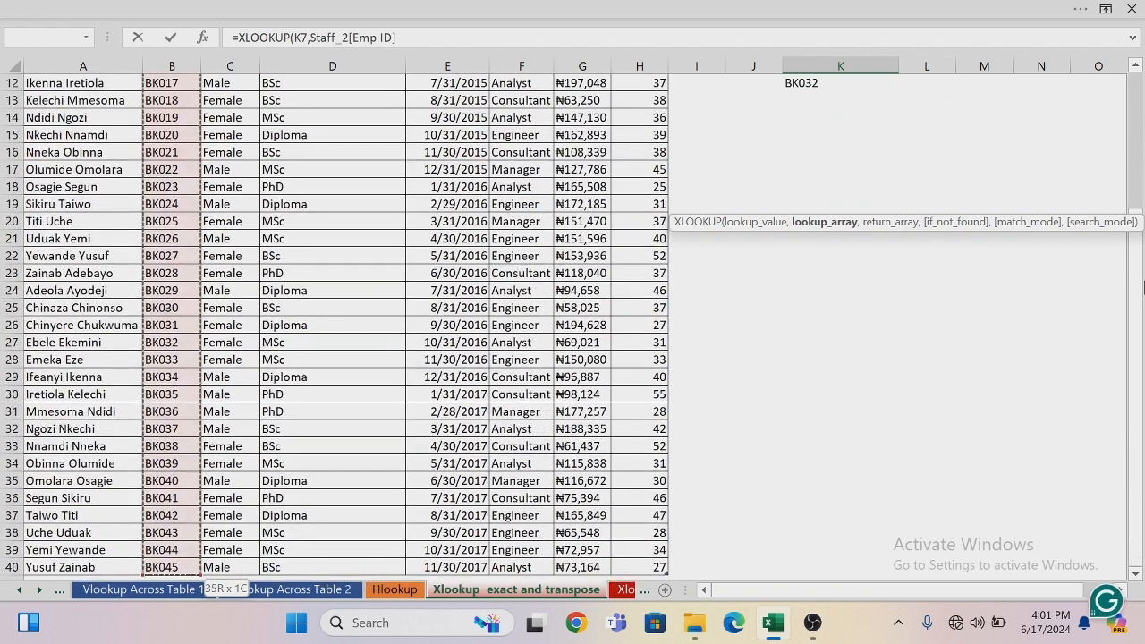
{"action": "left_click_drag", "start_coordinate": [1136, 295], "coordinate": [1141, 127]}
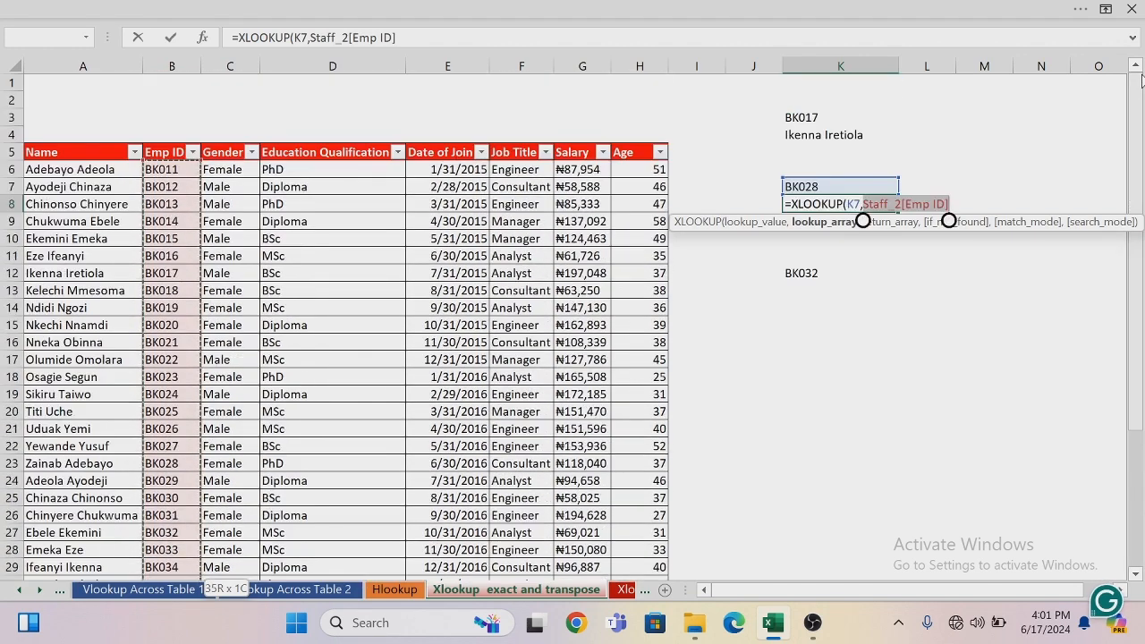
{"action": "type", "text": ","}
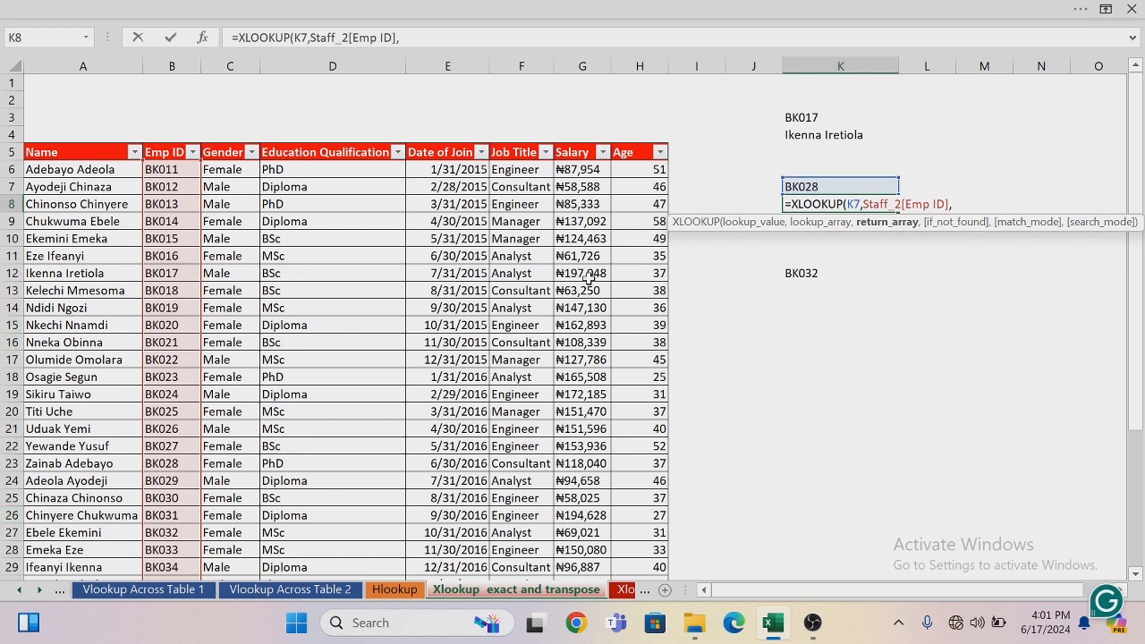
- Set the whole Staff_2 table as the return array and complete the XLOOKUP formula in K8
{"action": "type", "text": "STAFF"}
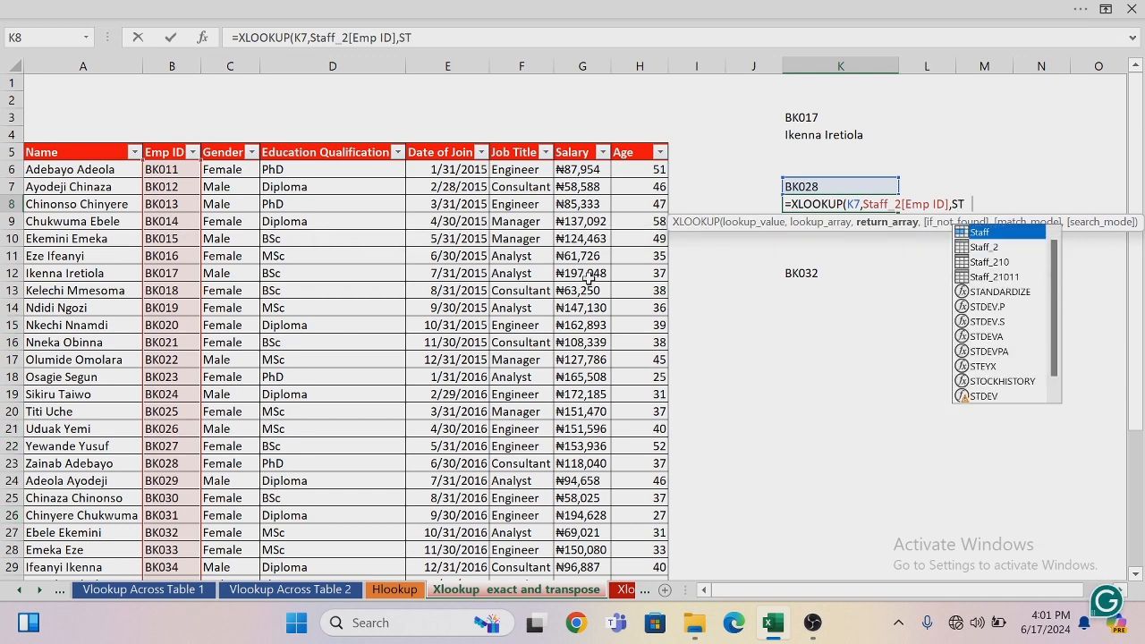
{"action": "key", "text": "Down"}
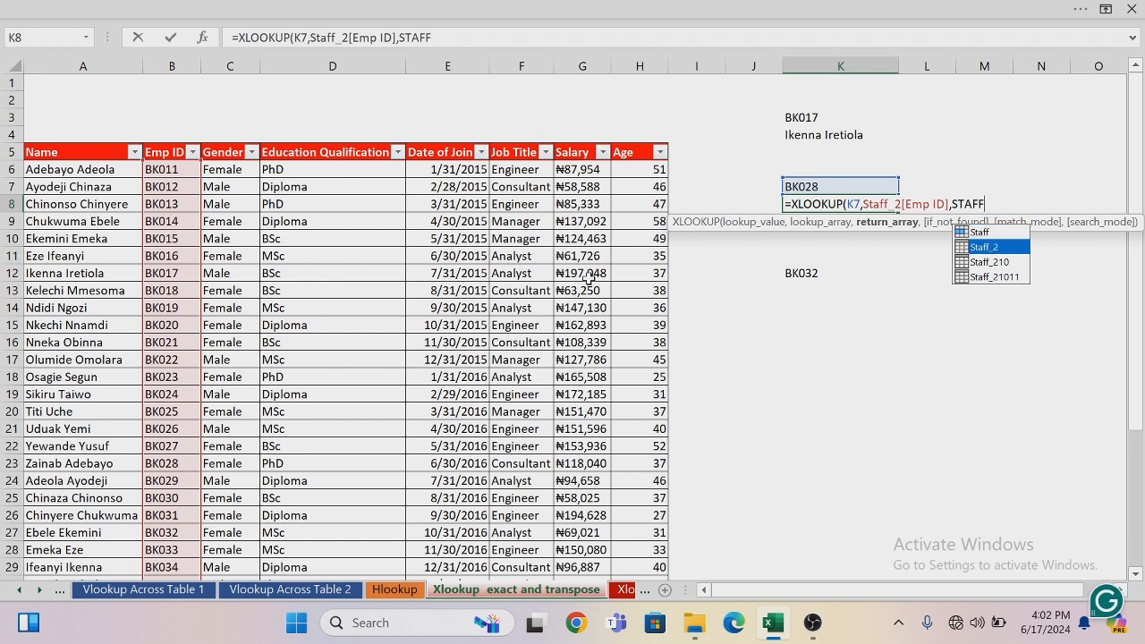
{"action": "key", "text": "Tab"}
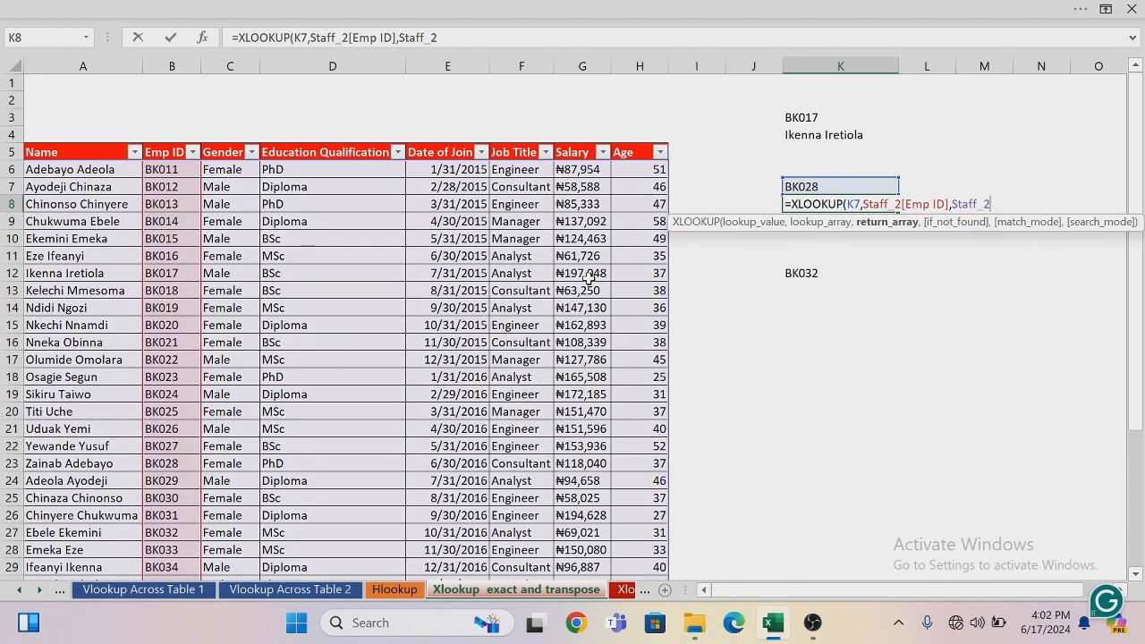
{"action": "type", "text": ")"}
{"action": "key", "text": "Return"}
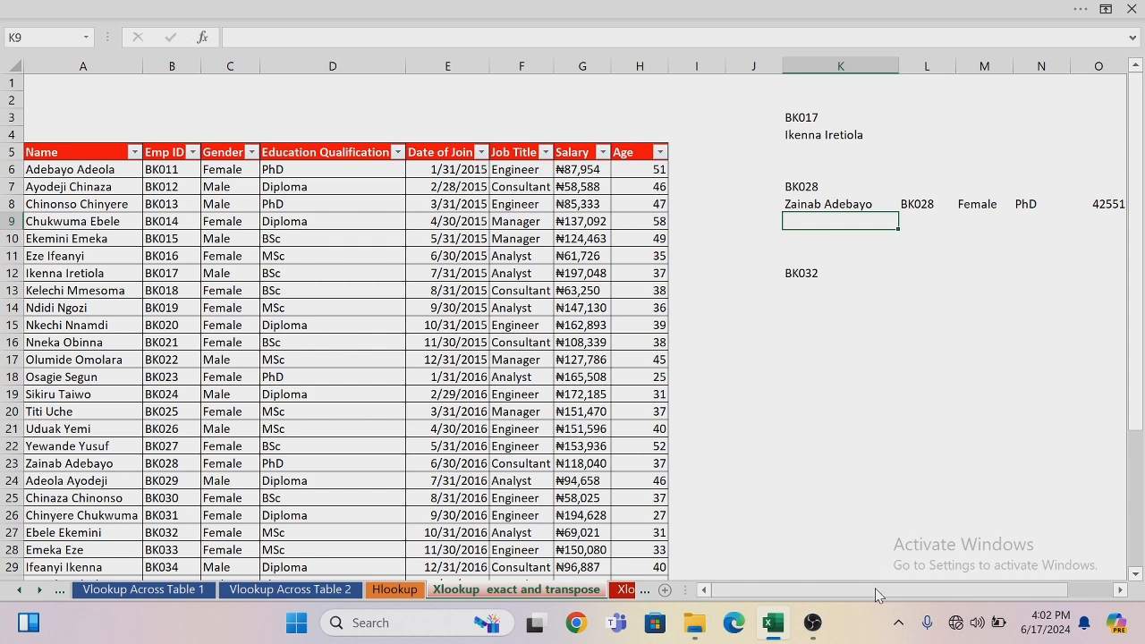
- Widen column O and format the joining date in O8 as a Date of type *3/14/2012
{"action": "left_click_drag", "start_coordinate": [881, 590], "coordinate": [941, 589]}
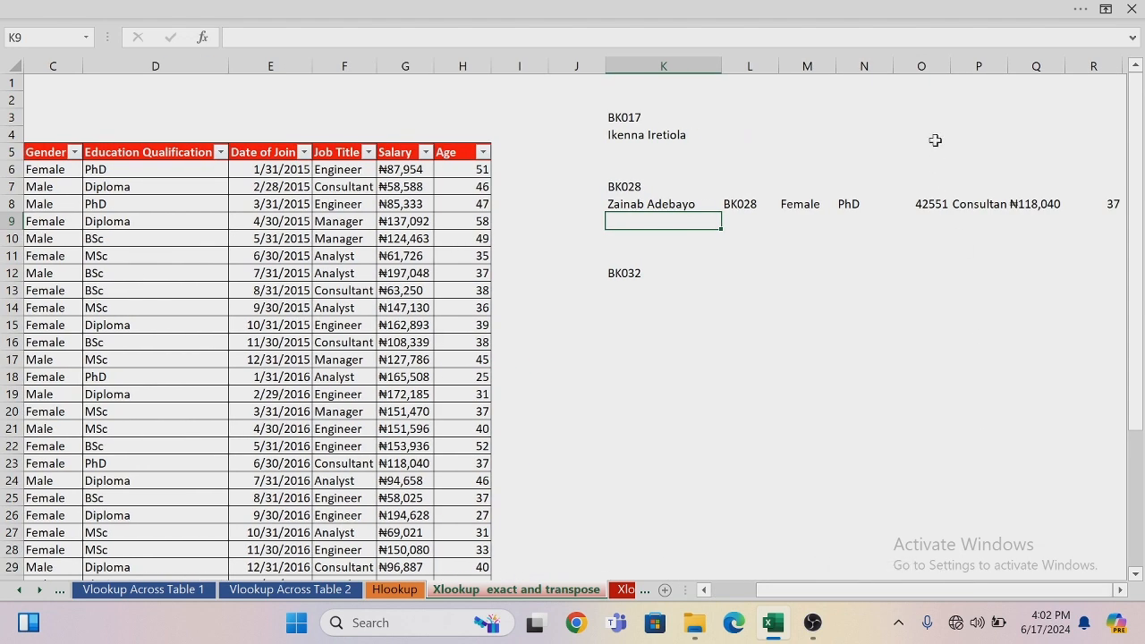
{"action": "left_click_drag", "start_coordinate": [950, 66], "coordinate": [996, 63]}
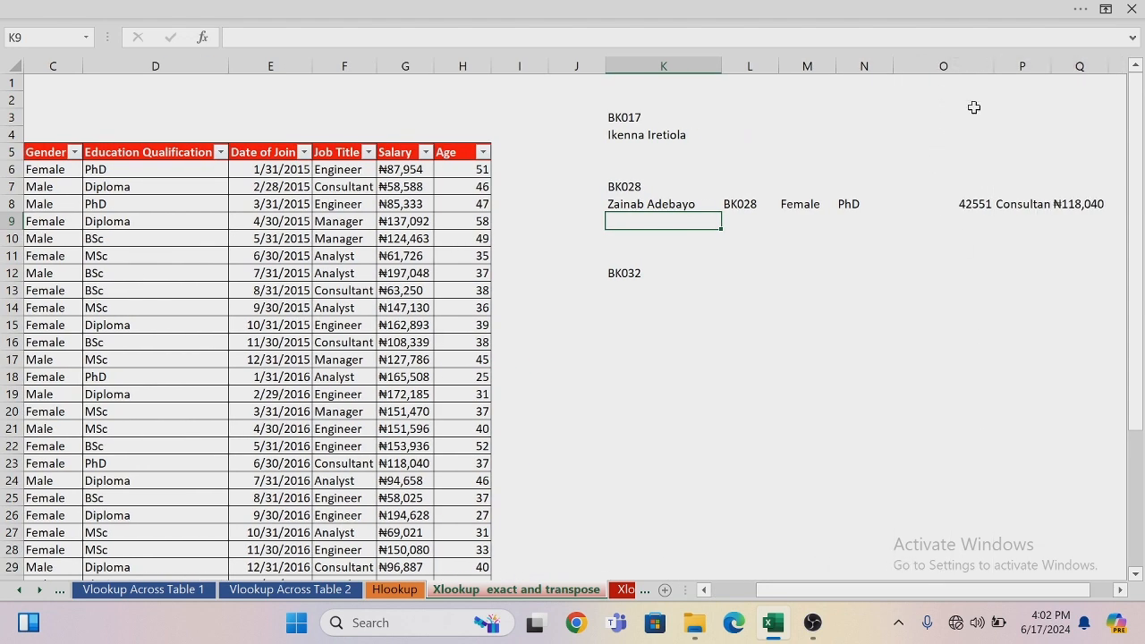
{"action": "left_click", "coordinate": [973, 204]}
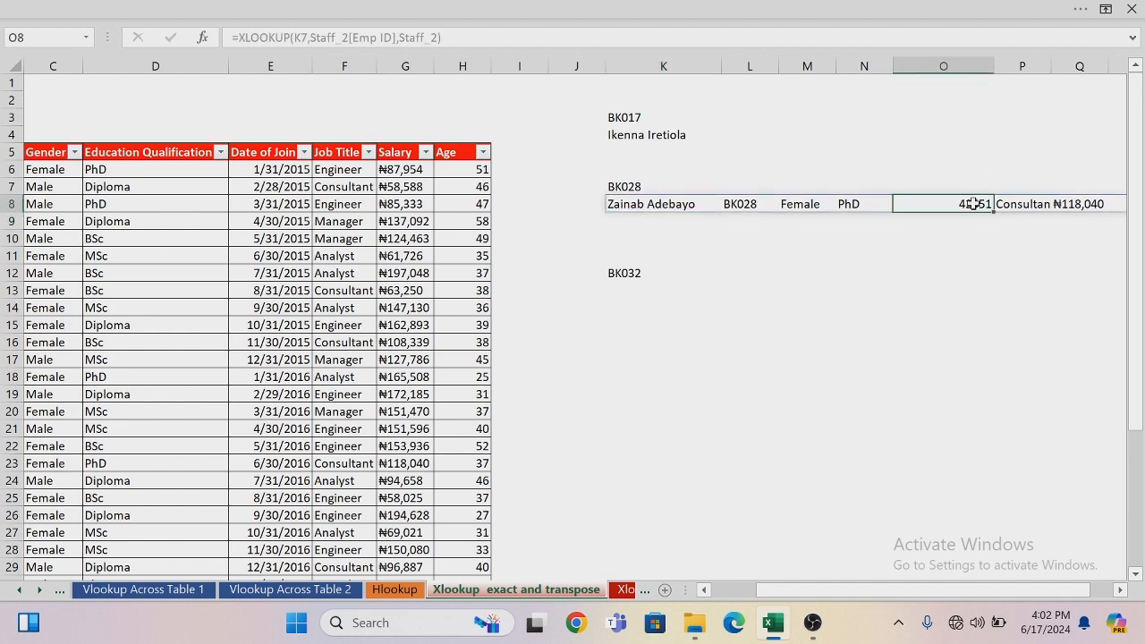
{"action": "right_click", "coordinate": [972, 204]}
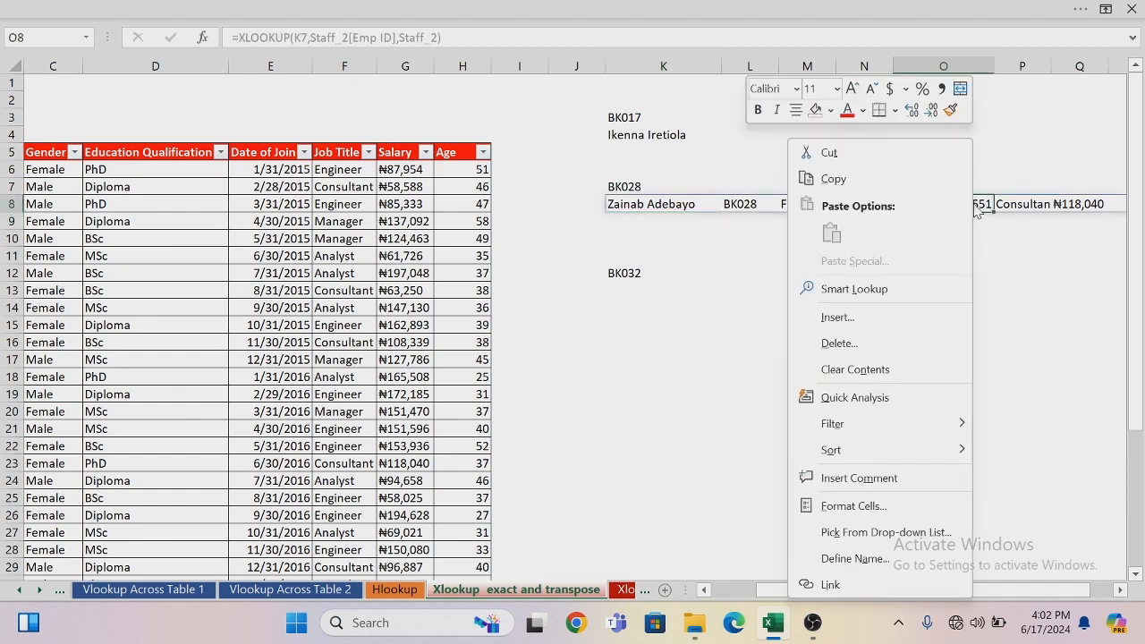
{"action": "left_click", "coordinate": [880, 505]}
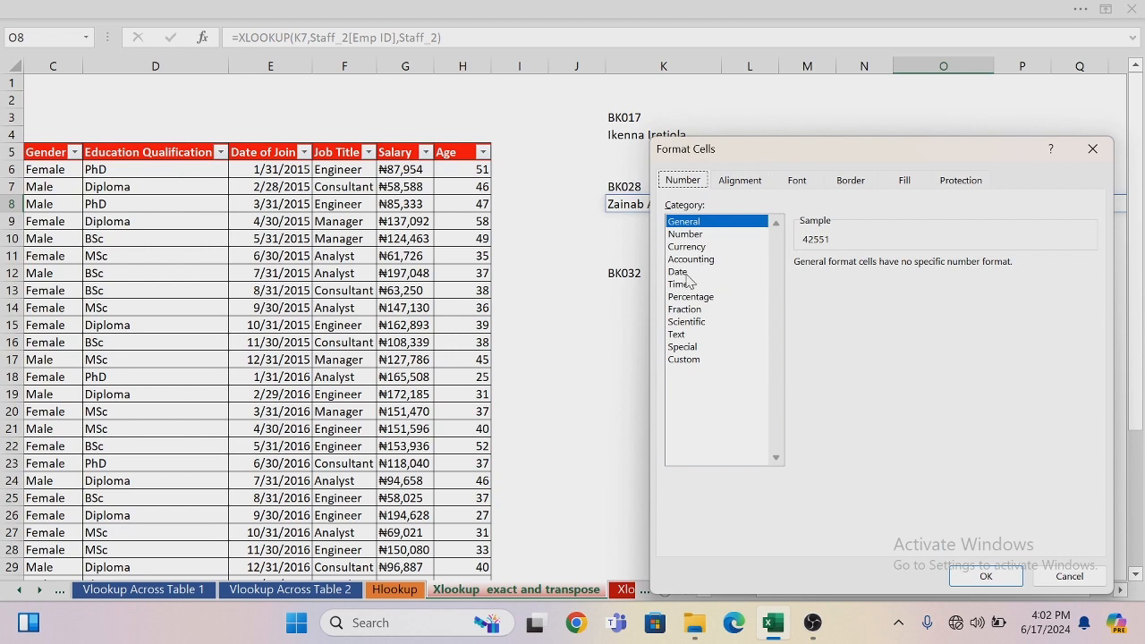
{"action": "left_click", "coordinate": [683, 272]}
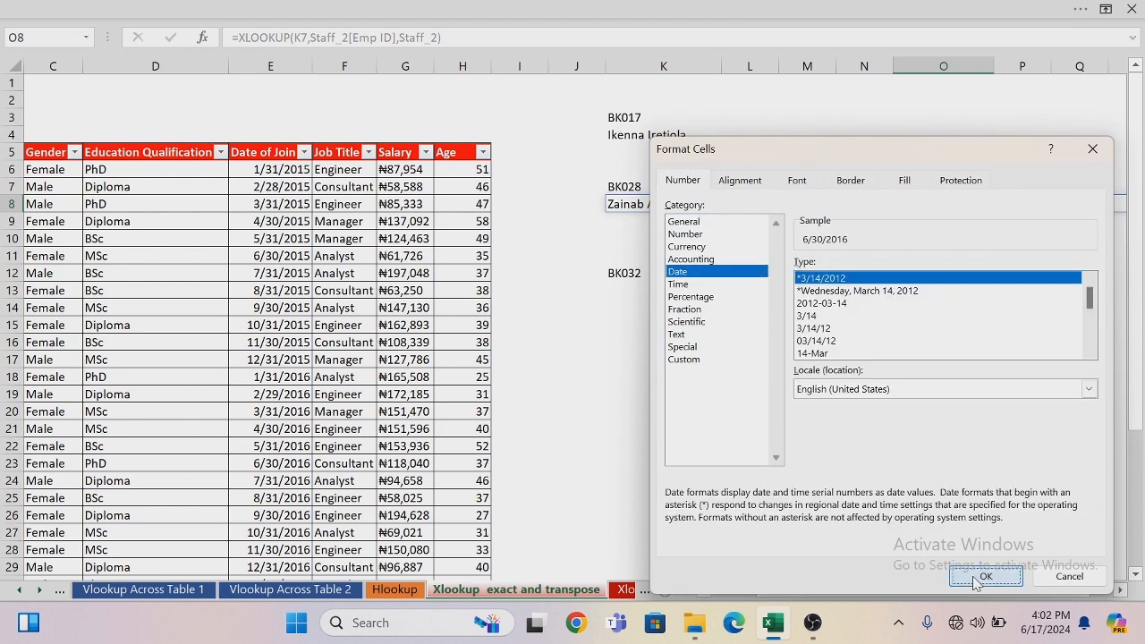
{"action": "left_click", "coordinate": [984, 576]}
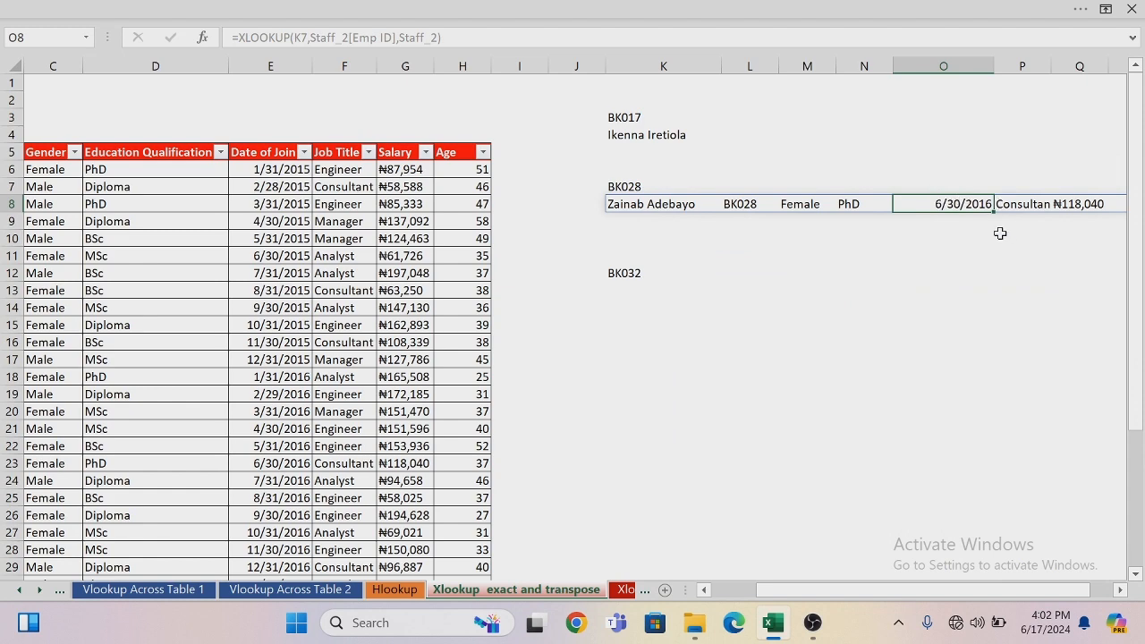
{"action": "left_click_drag", "start_coordinate": [978, 589], "coordinate": [1000, 589]}
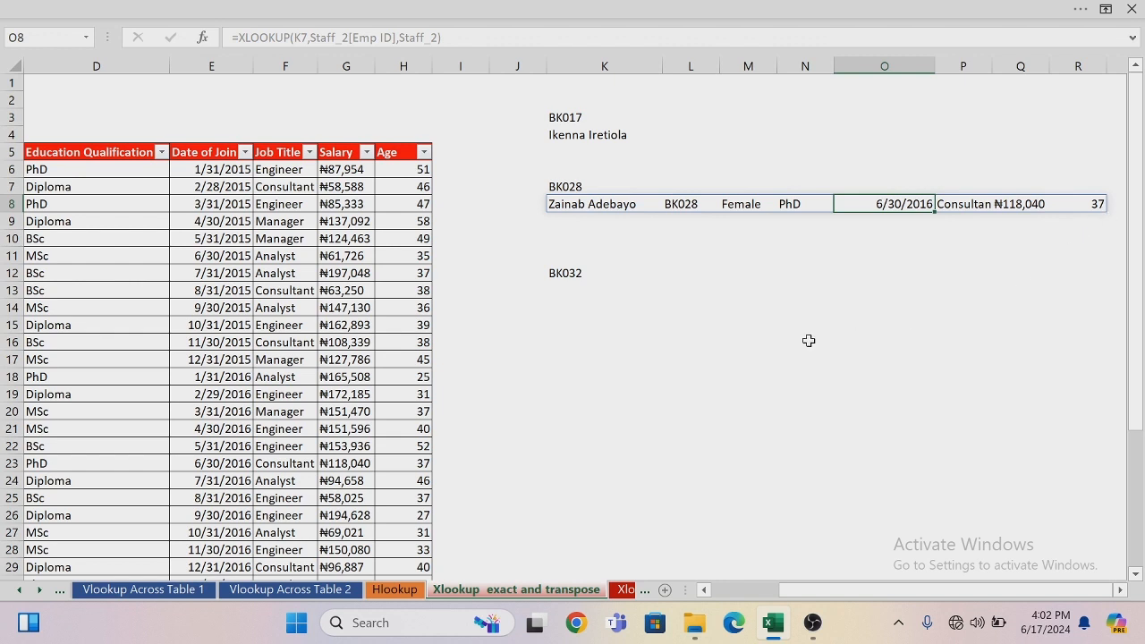
{"action": "left_click", "coordinate": [569, 287]}
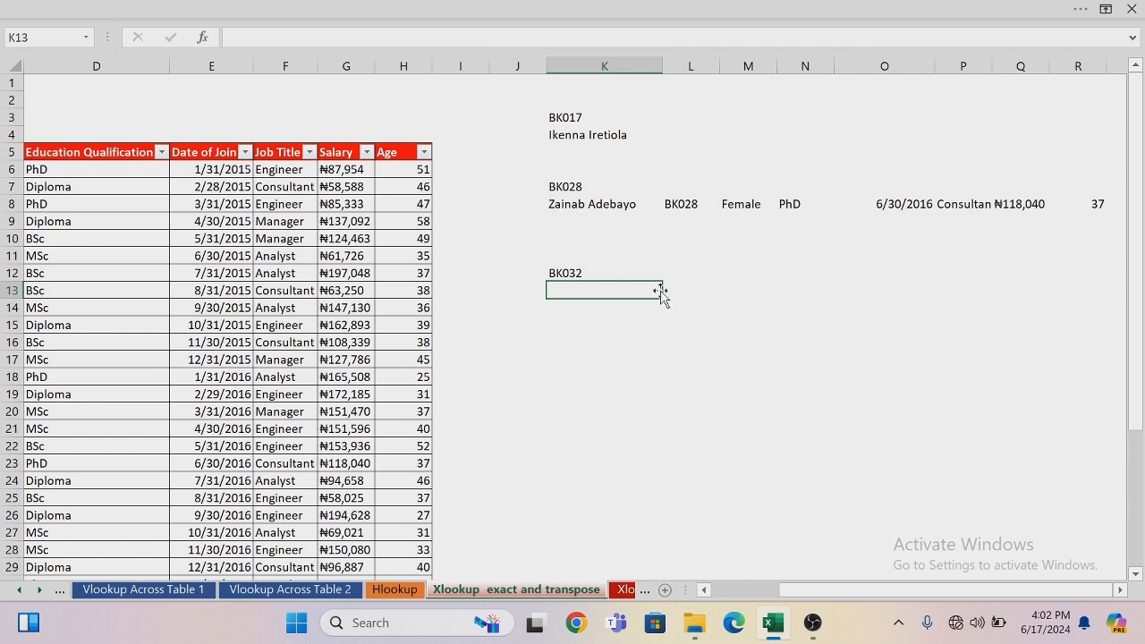
{"action": "left_click", "coordinate": [755, 282]}
{"action": "left_click_drag", "start_coordinate": [756, 283], "coordinate": [767, 336]}
{"action": "left_click", "coordinate": [766, 336]}
{"action": "left_click_drag", "start_coordinate": [555, 289], "coordinate": [738, 508]}
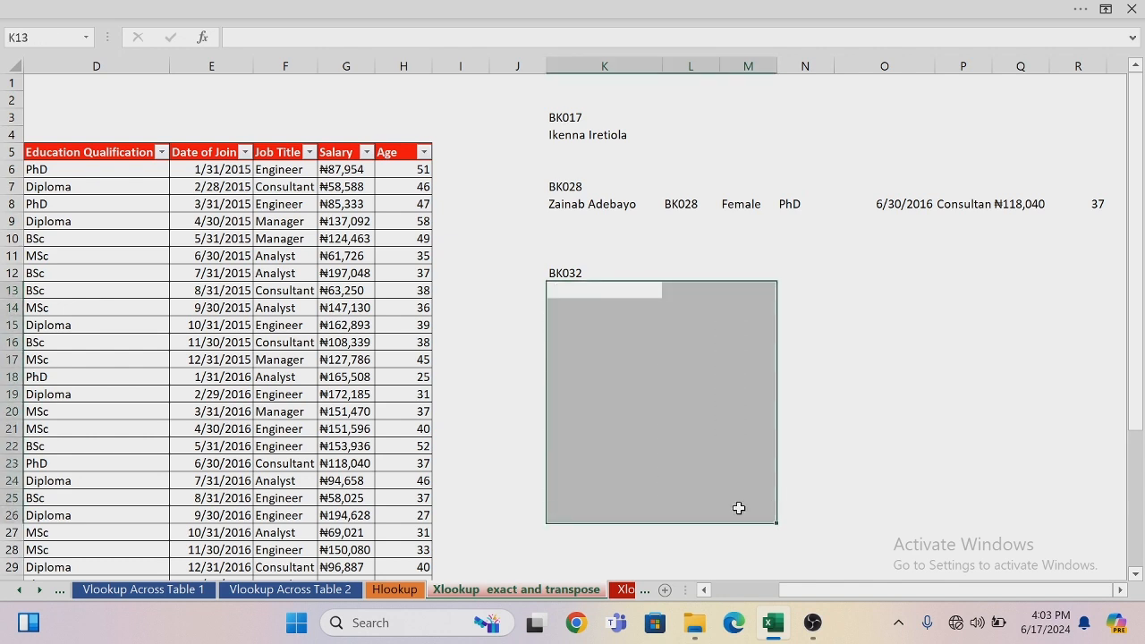
{"action": "left_click", "coordinate": [574, 287]}
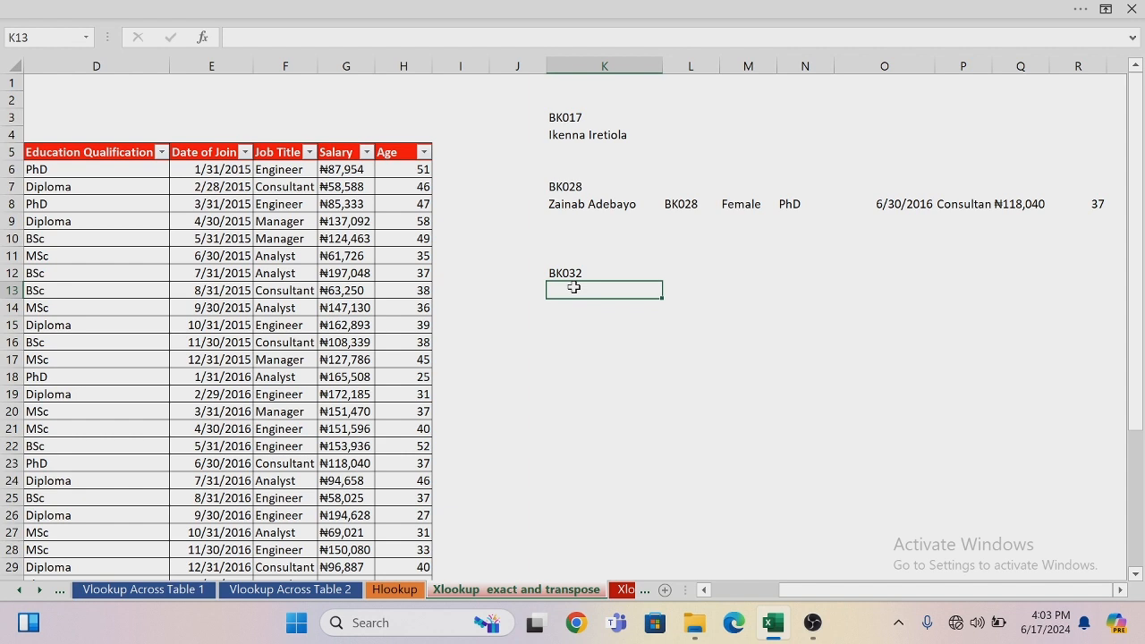
{"action": "type", "text": "="}
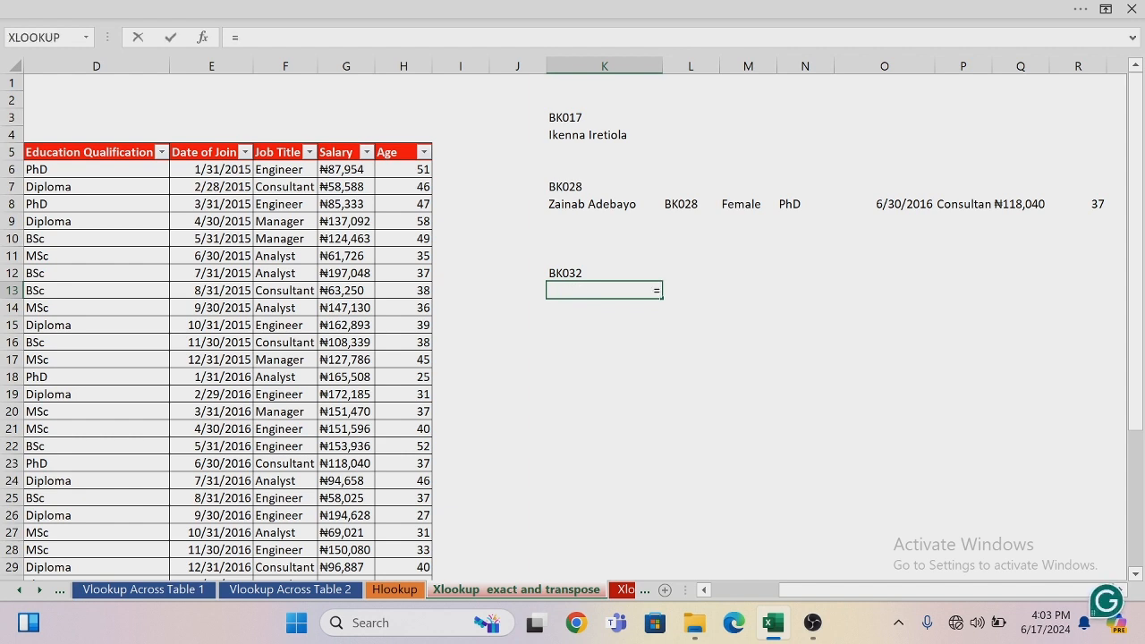
{"action": "key", "text": "Escape"}
{"action": "left_click", "coordinate": [583, 381]}
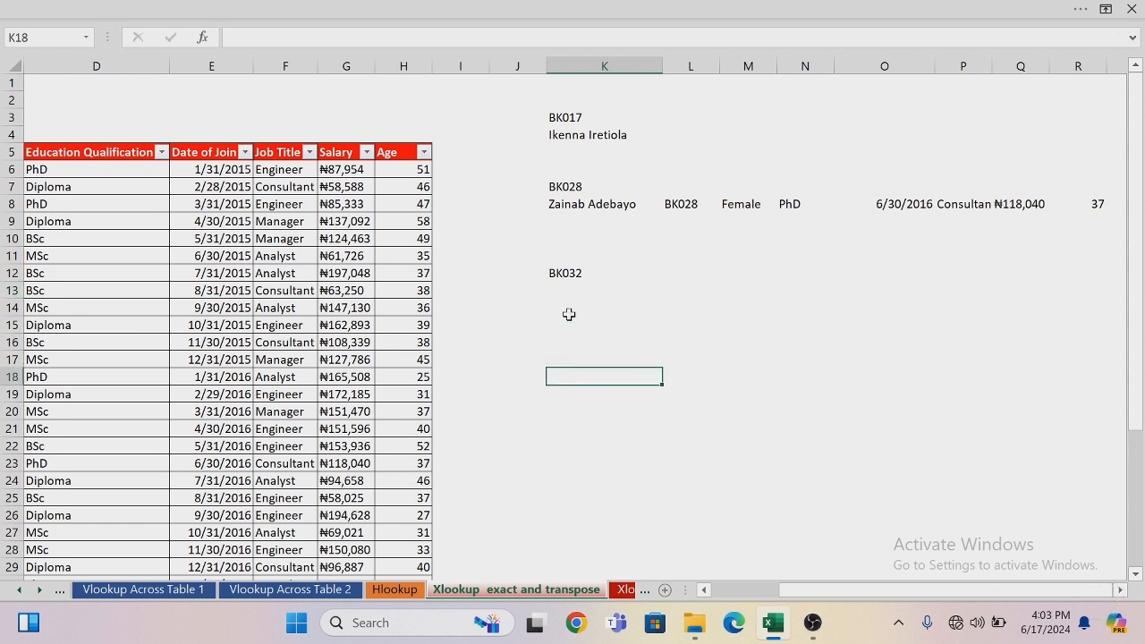
- Begin an XLOOKUP formula in K13 with K12 as the lookup value
{"action": "left_click", "coordinate": [551, 287]}
{"action": "type", "text": "="}
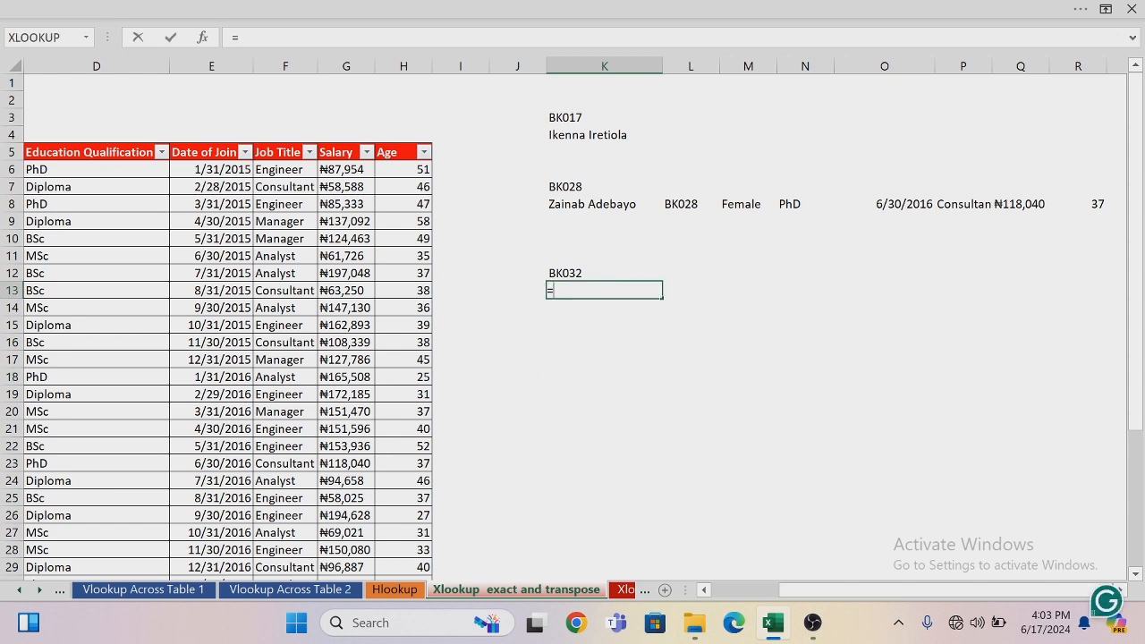
{"action": "type", "text": "XLO"}
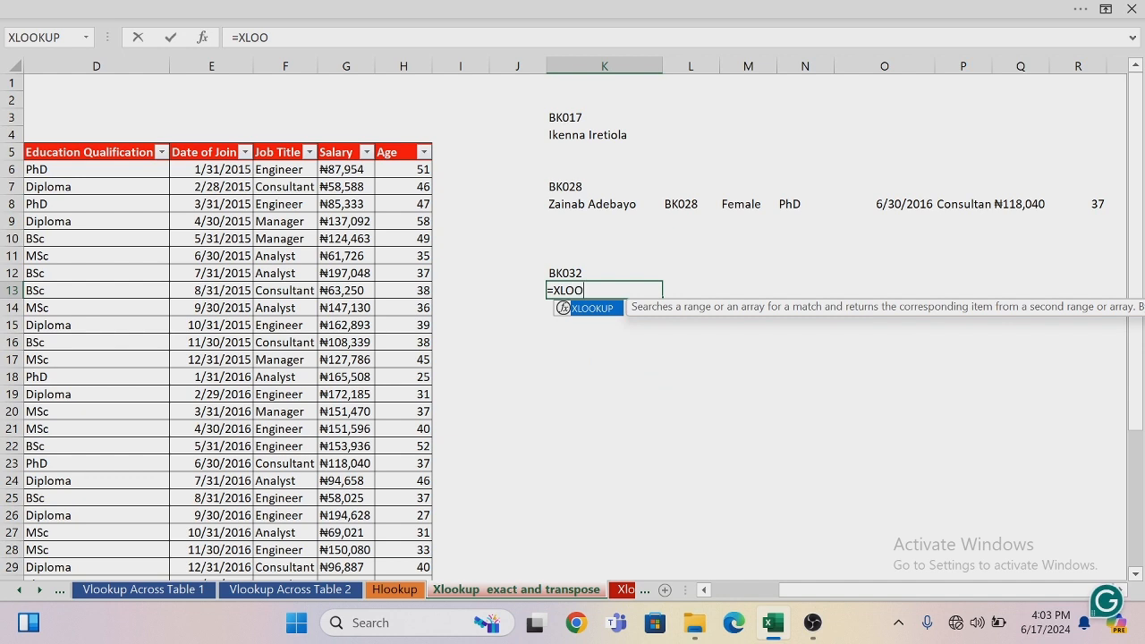
{"action": "type", "text": "O"}
{"action": "key", "text": "Tab"}
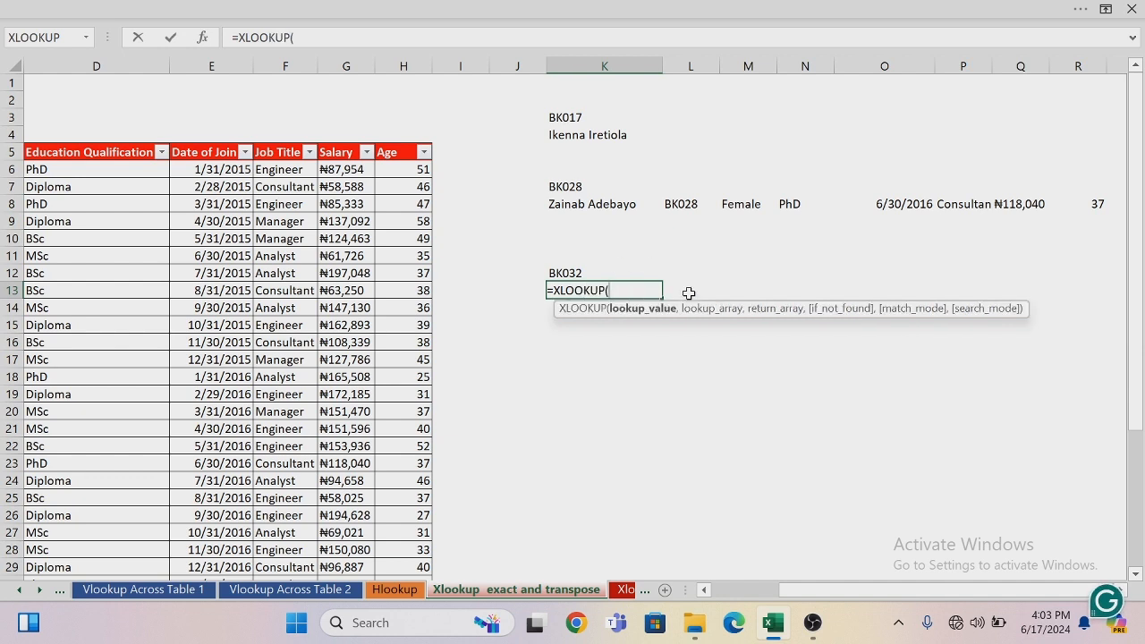
{"action": "left_click", "coordinate": [576, 274]}
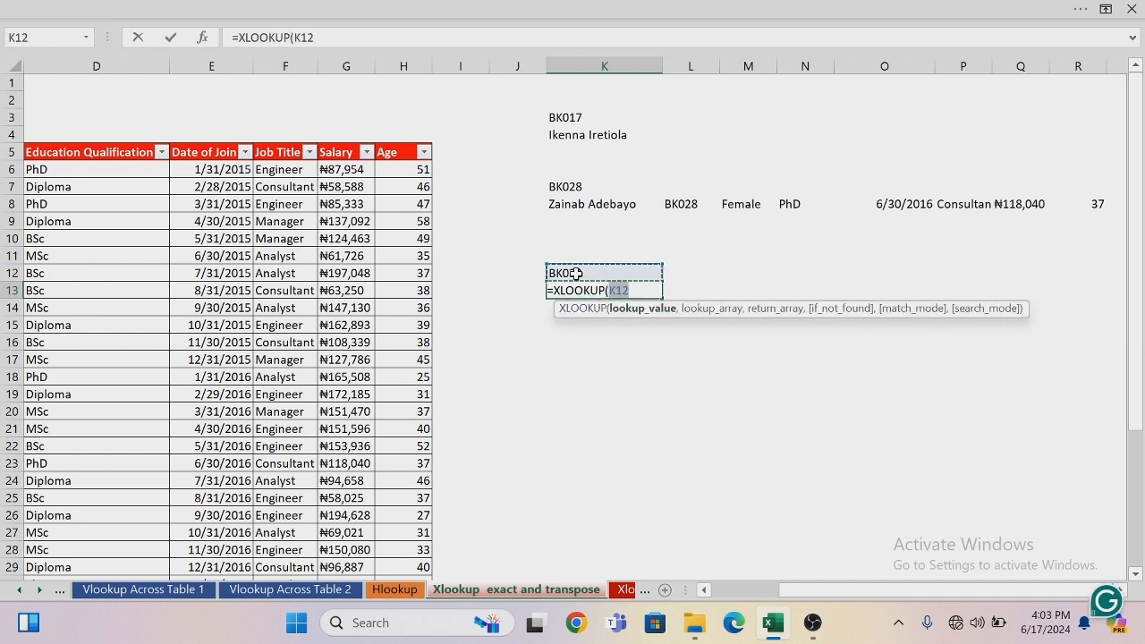
{"action": "type", "text": ","}
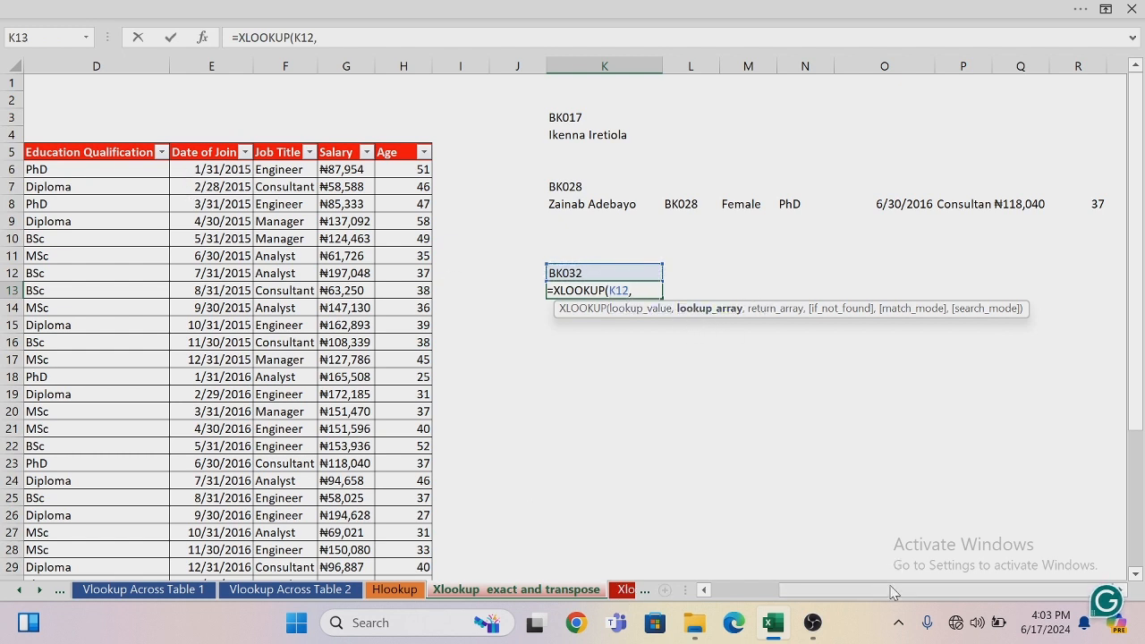
- Set the table's whole Emp ID column as the lookup array of the K13 formula
{"action": "left_click_drag", "start_coordinate": [892, 592], "coordinate": [824, 592]}
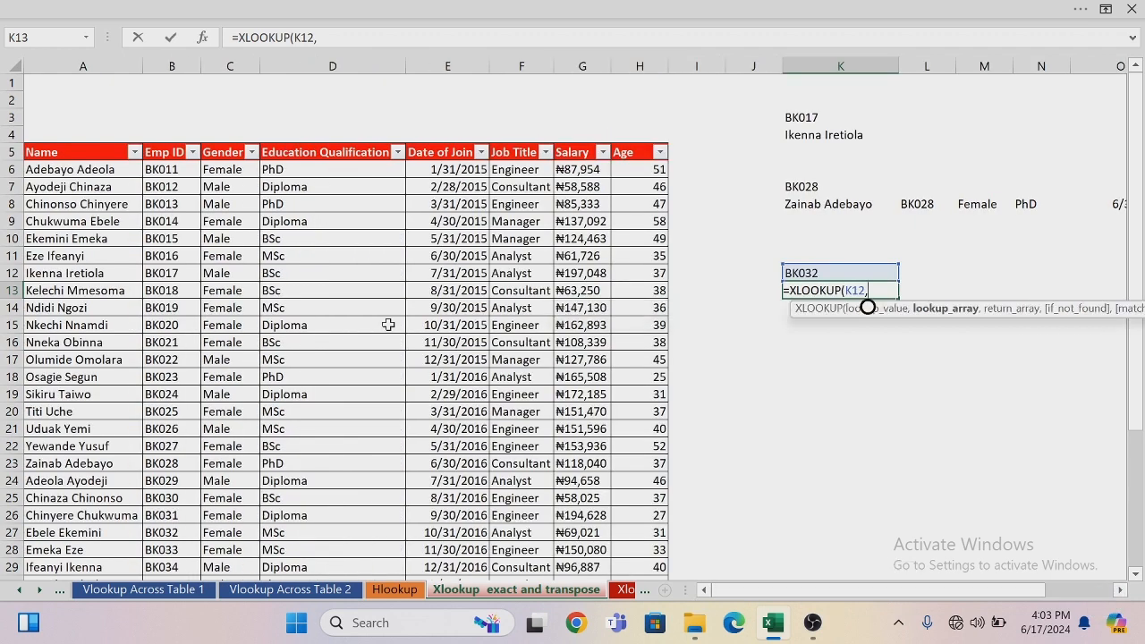
{"action": "left_click", "coordinate": [155, 170]}
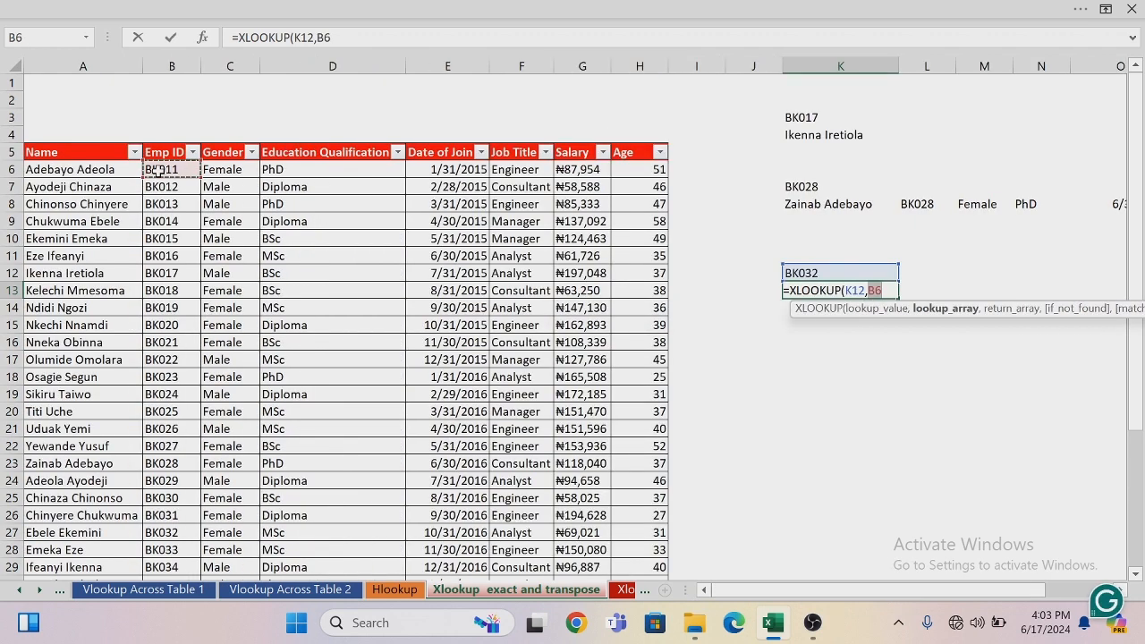
{"action": "left_click_drag", "start_coordinate": [155, 170], "coordinate": [196, 580]}
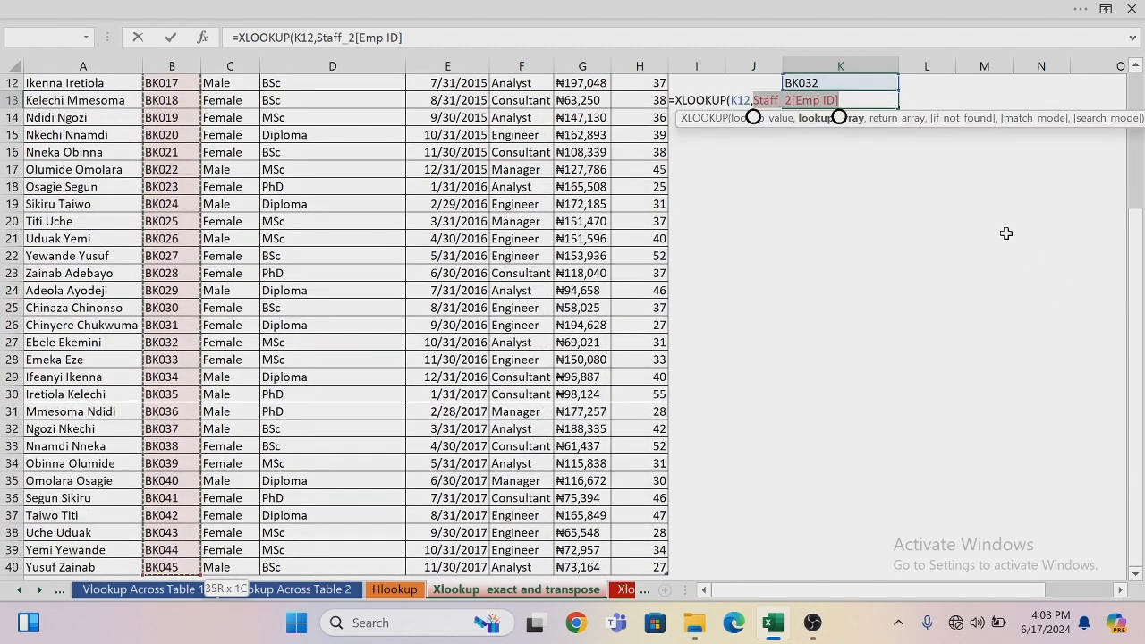
{"action": "type", "text": ","}
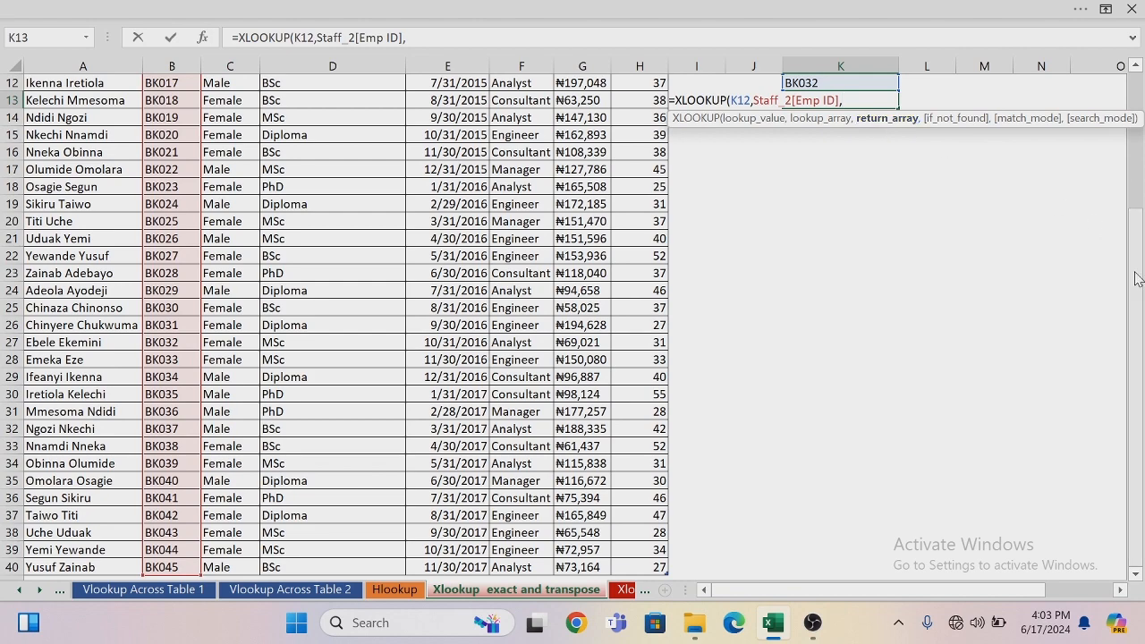
- Set the whole Staff_2 table as the return array and complete the XLOOKUP formula in K13
{"action": "left_click_drag", "start_coordinate": [1134, 278], "coordinate": [1133, 267]}
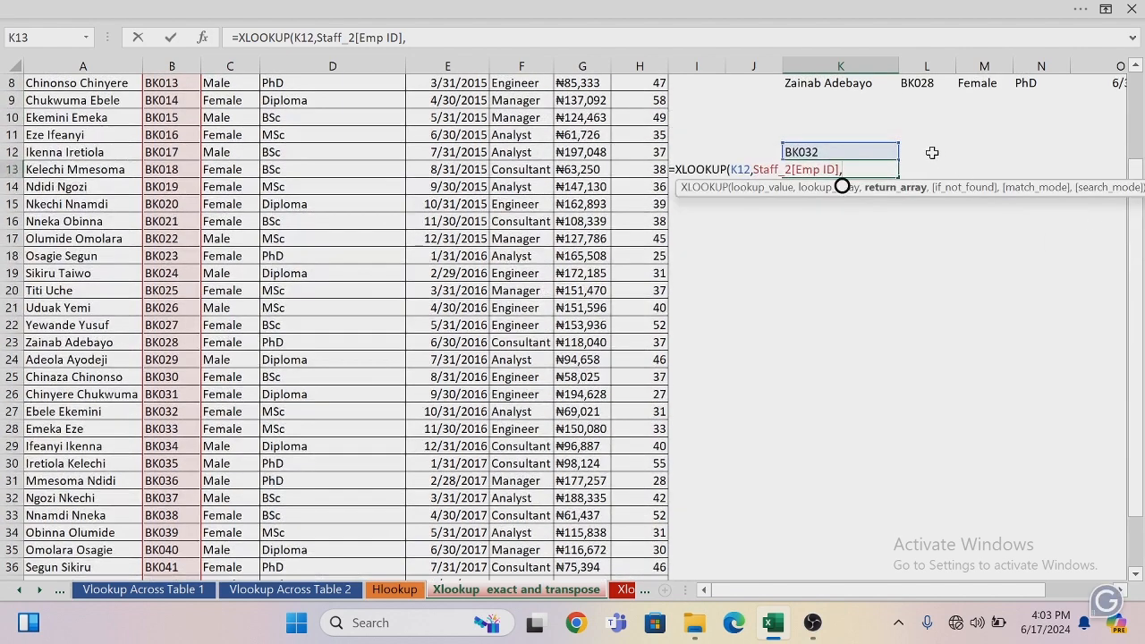
{"action": "type", "text": "ST"}
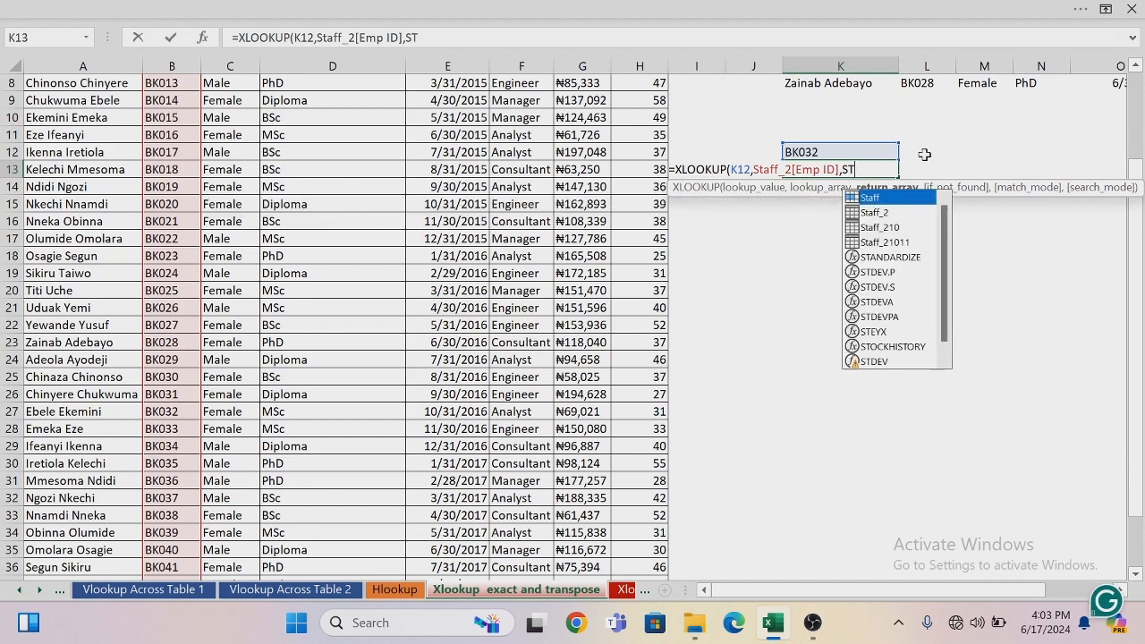
{"action": "key", "text": "Down"}
{"action": "key", "text": "Tab"}
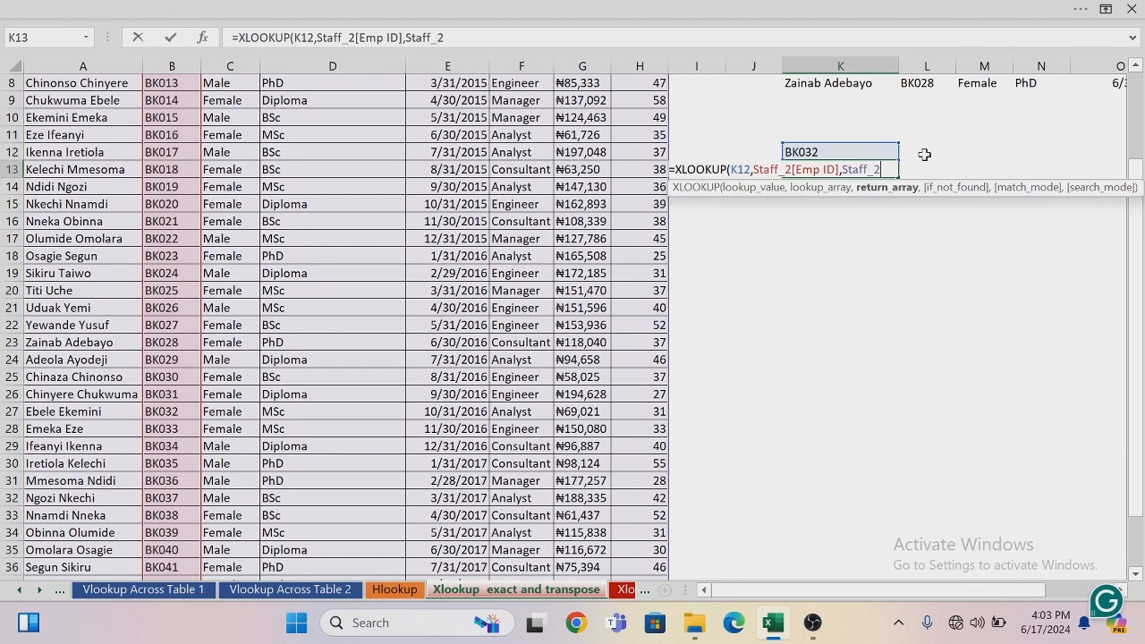
{"action": "type", "text": ")"}
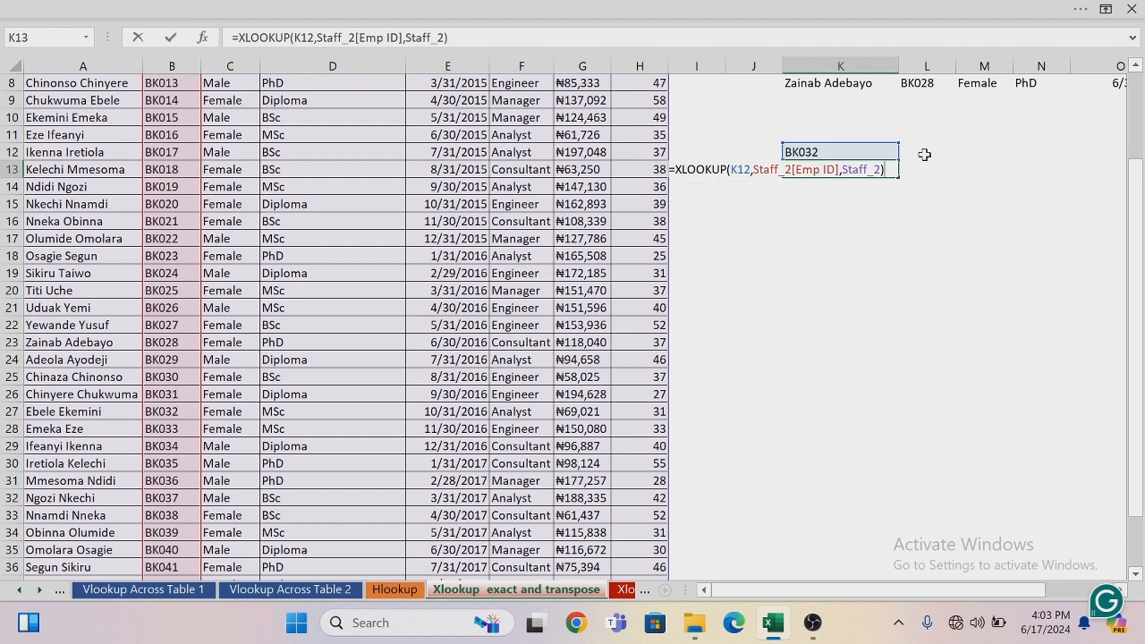
{"action": "key", "text": "Return"}
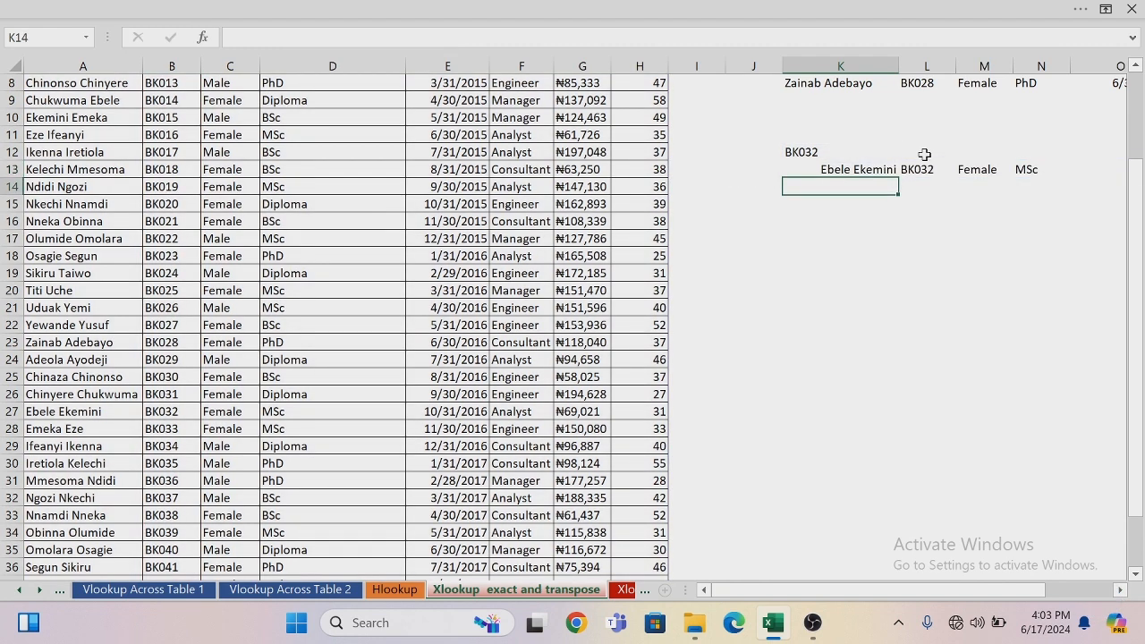
- Format the joining date in O13 as a Date of type *3/14/2012
{"action": "left_click_drag", "start_coordinate": [1046, 592], "coordinate": [1084, 592]}
{"action": "left_click", "coordinate": [980, 171]}
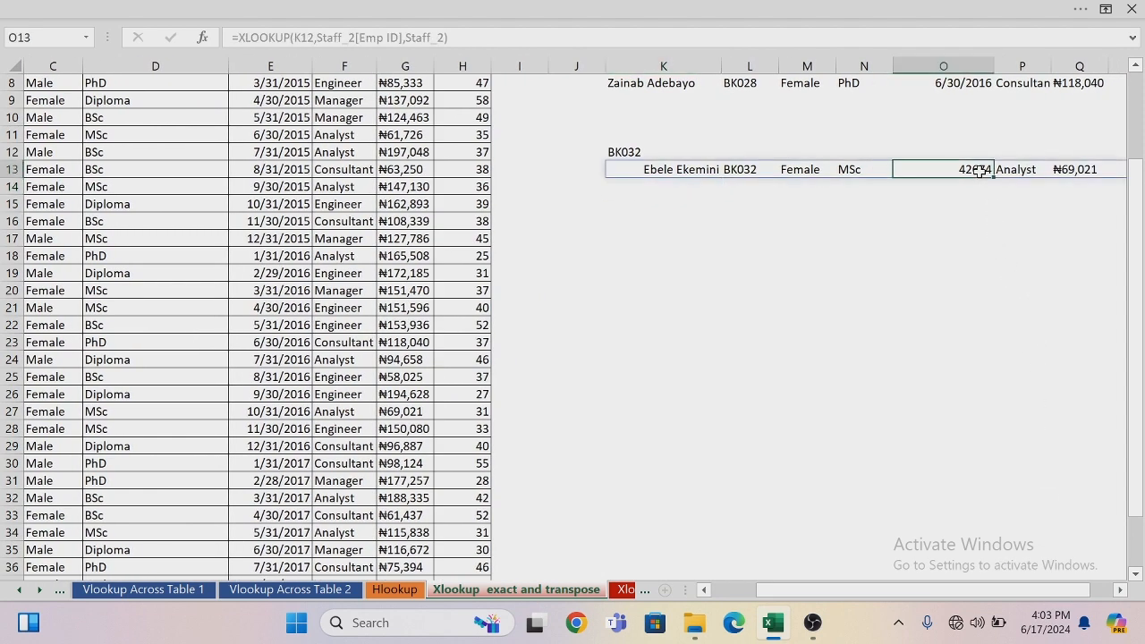
{"action": "right_click", "coordinate": [981, 176]}
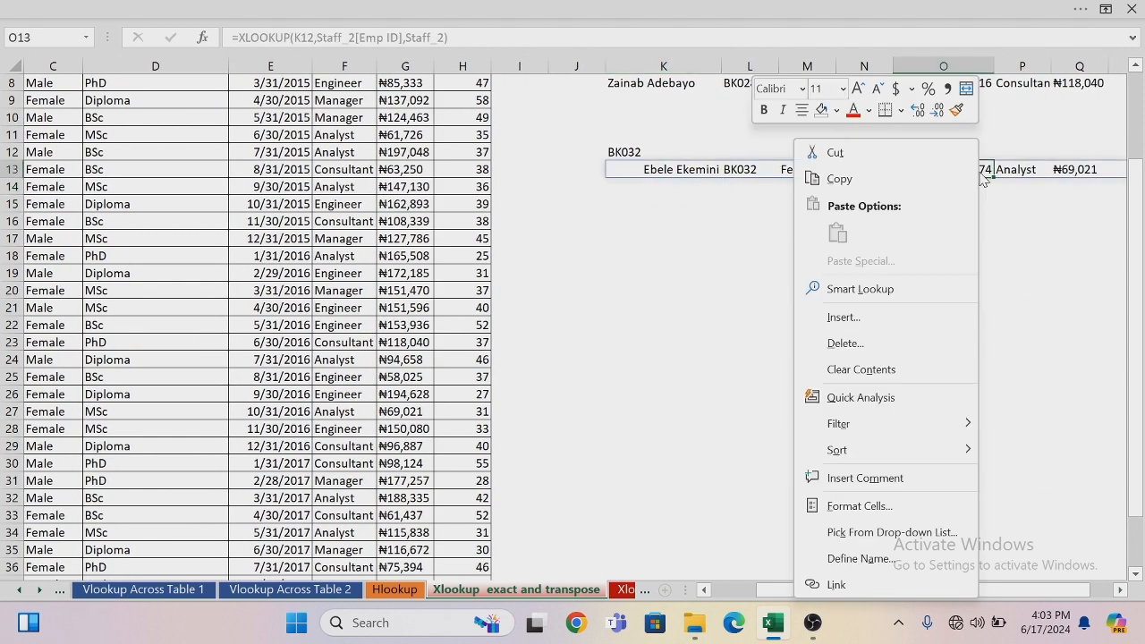
{"action": "left_click", "coordinate": [899, 506]}
{"action": "left_click", "coordinate": [703, 273]}
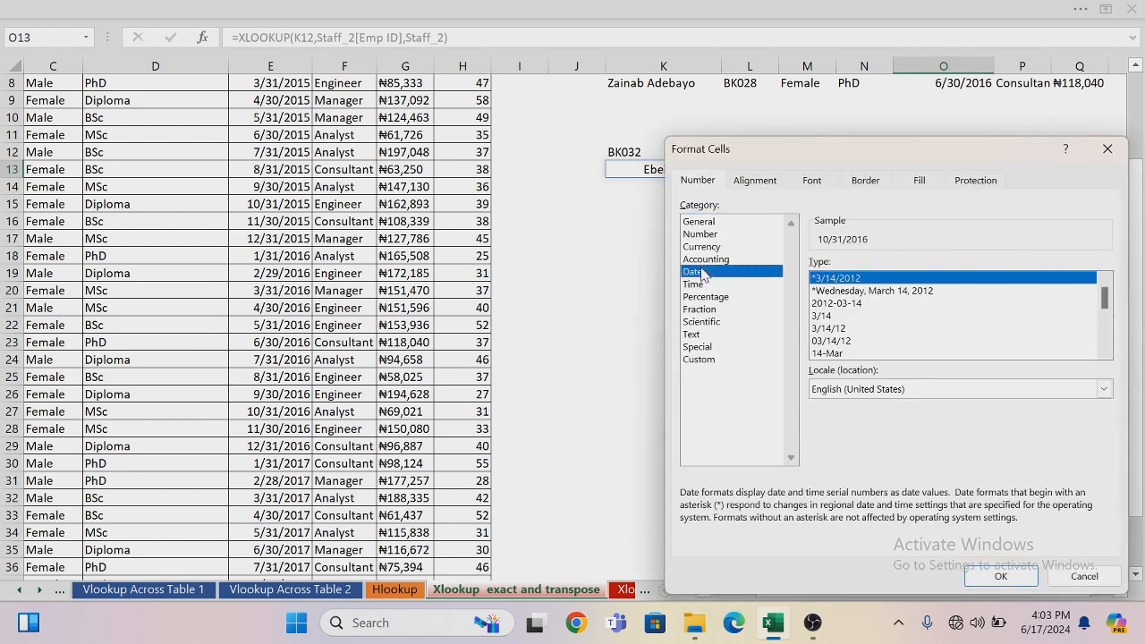
{"action": "left_click", "coordinate": [995, 575]}
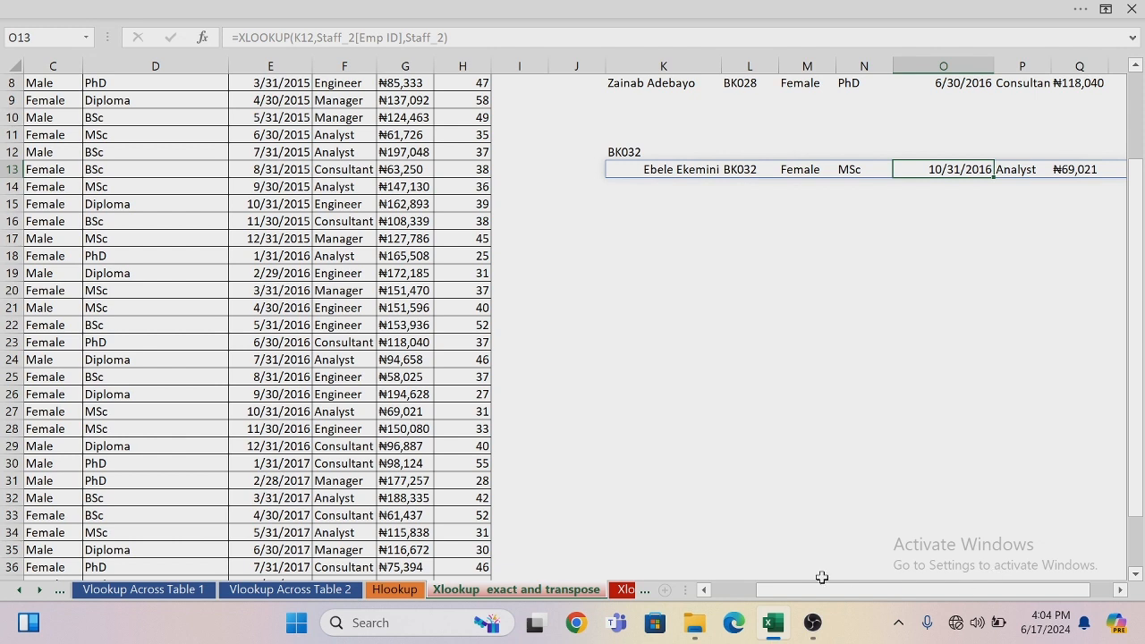
- Wrap the XLOOKUP formula in K13 in TRANSPOSE so the staff record is laid out vertically
{"action": "left_click", "coordinate": [681, 174]}
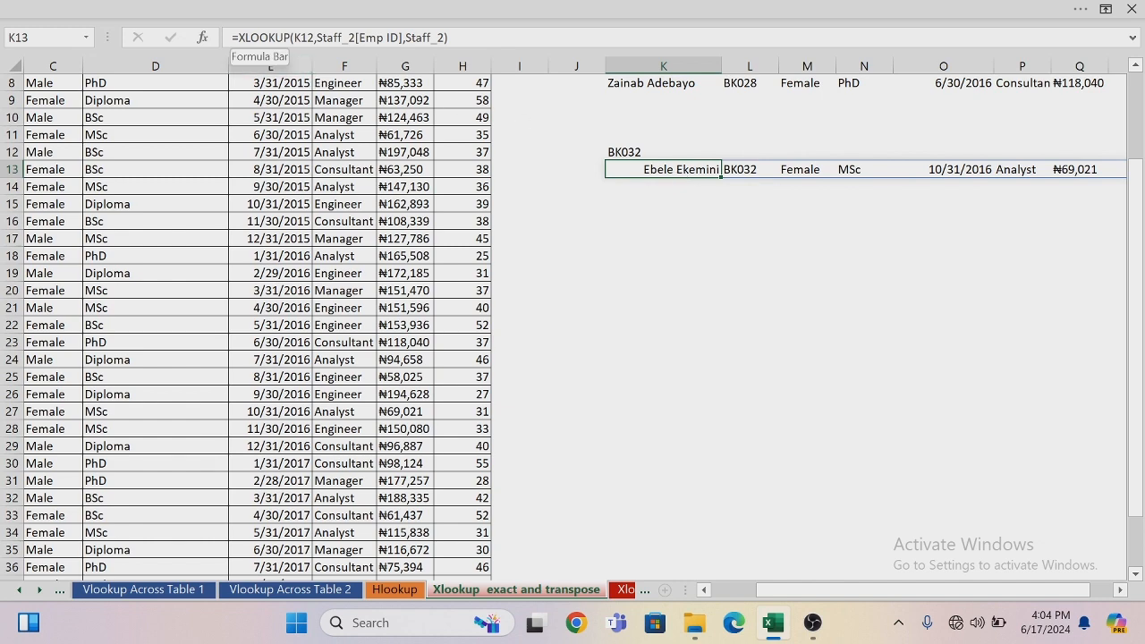
{"action": "left_click", "coordinate": [238, 37]}
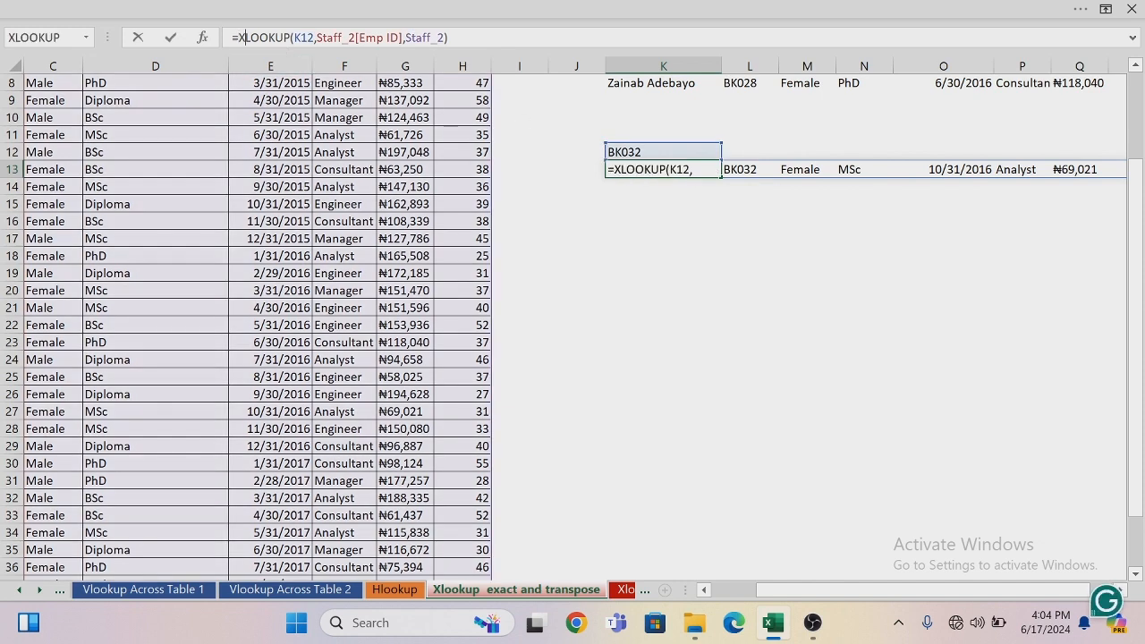
{"action": "type", "text": "TRAN"}
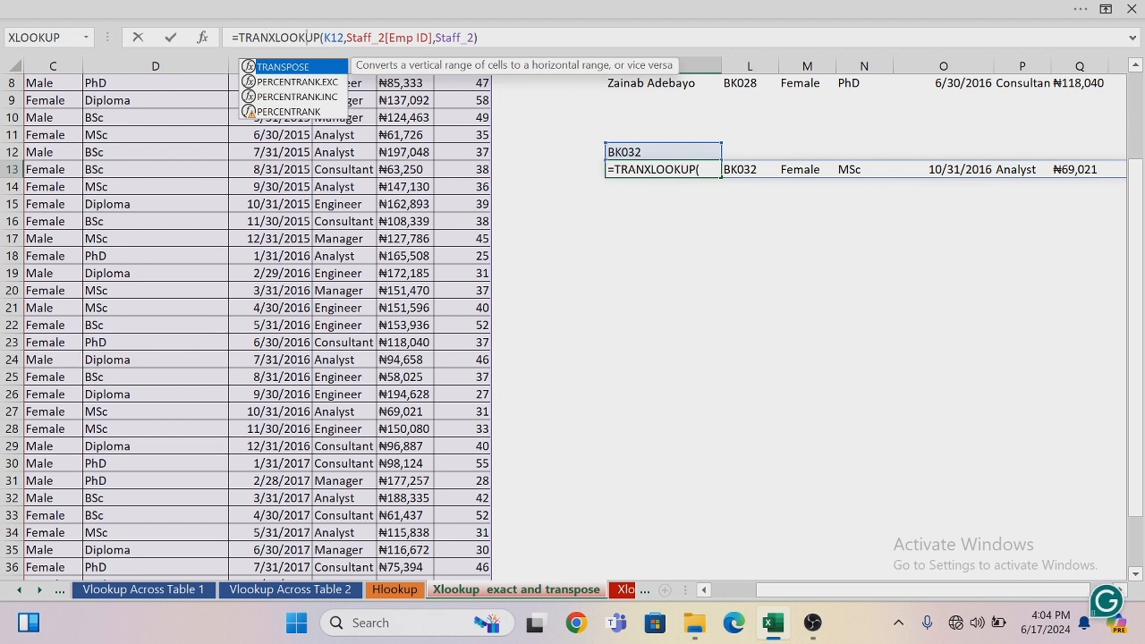
{"action": "key", "text": "Tab"}
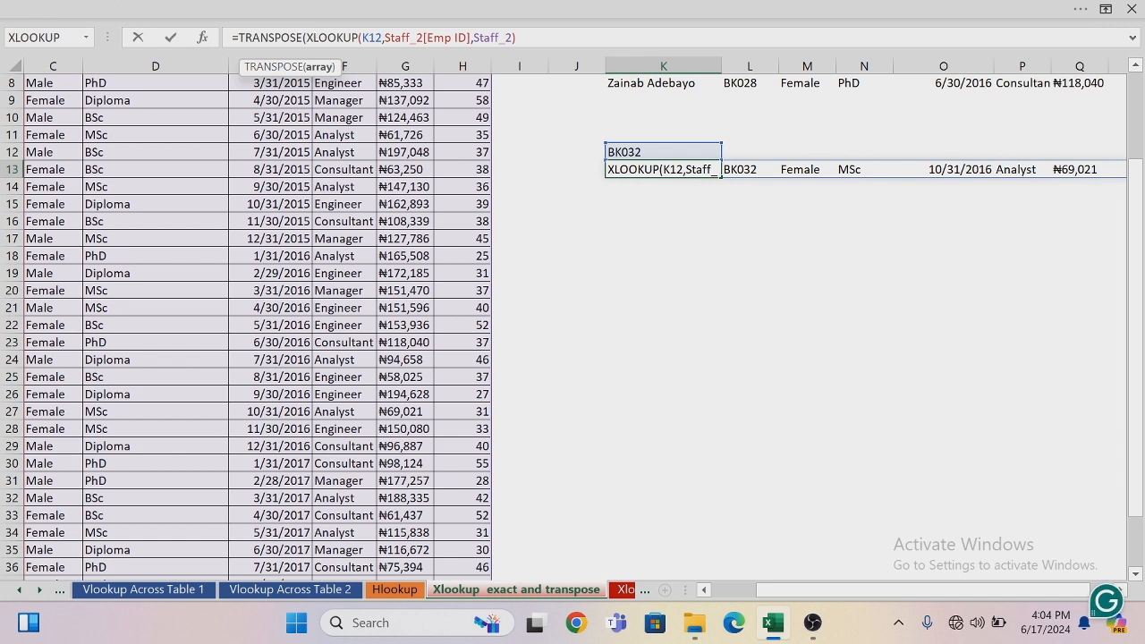
{"action": "left_click", "coordinate": [517, 38]}
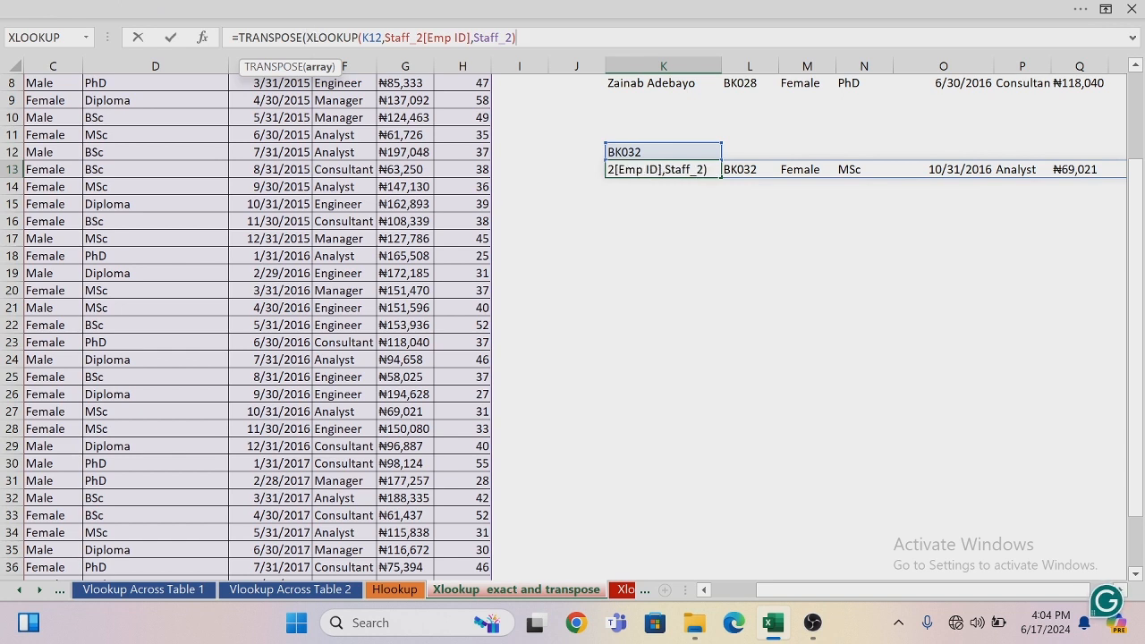
{"action": "type", "text": ")"}
{"action": "key", "text": "Return"}
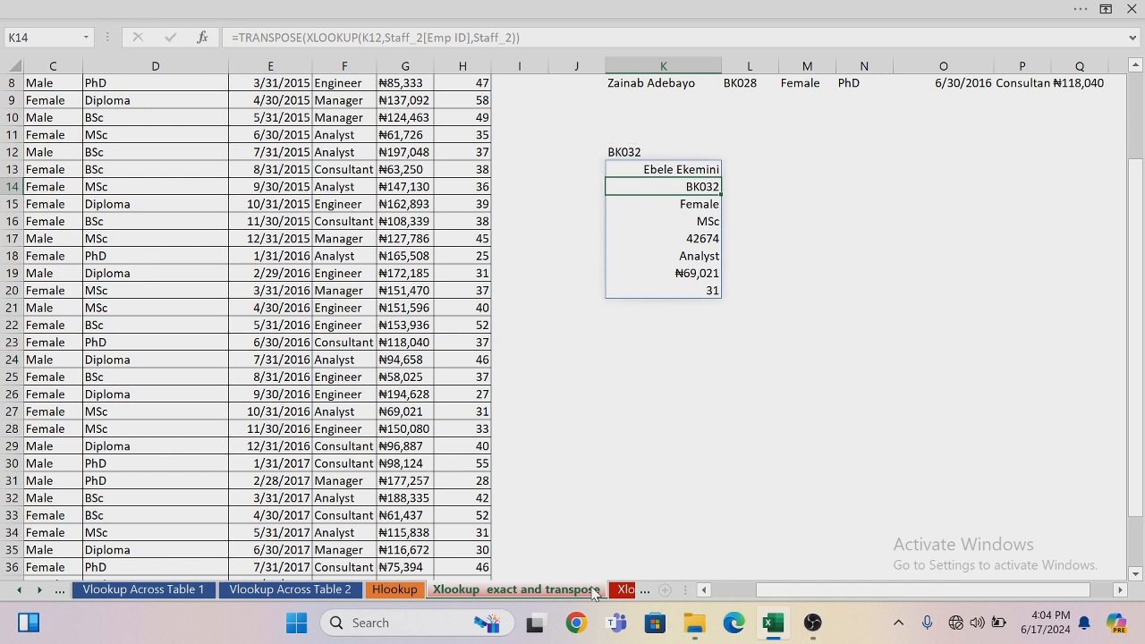
- Switch to the "Xlookup(wild card" sheet and select cell J15 for the name-starts-with lookup
{"action": "left_click_drag", "start_coordinate": [819, 580], "coordinate": [758, 601]}
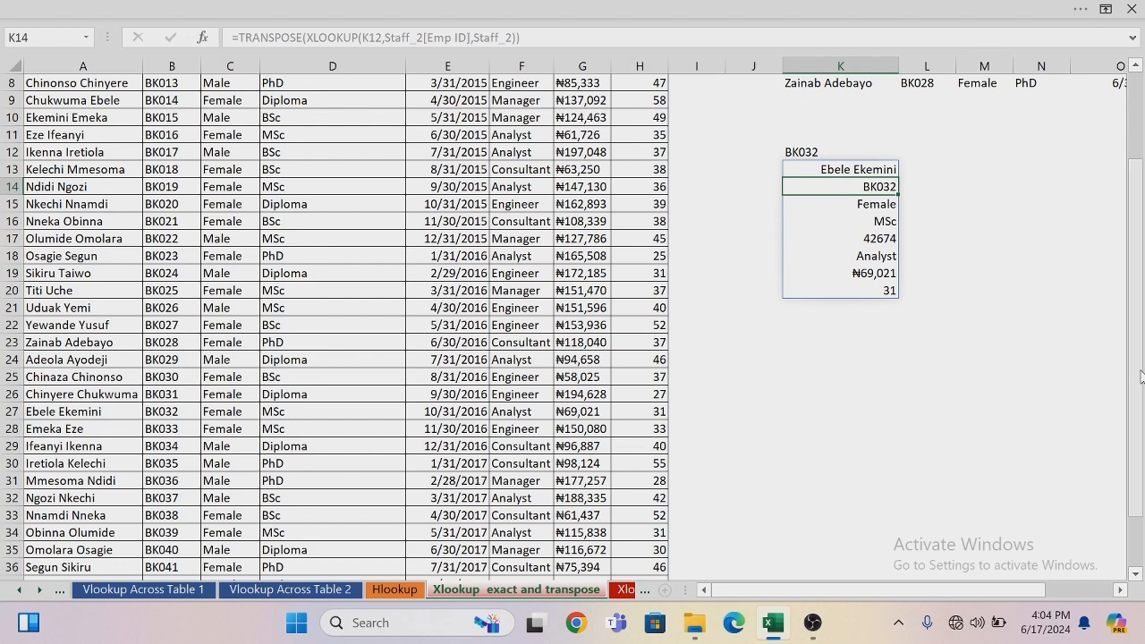
{"action": "left_click_drag", "start_coordinate": [1140, 376], "coordinate": [1133, 223]}
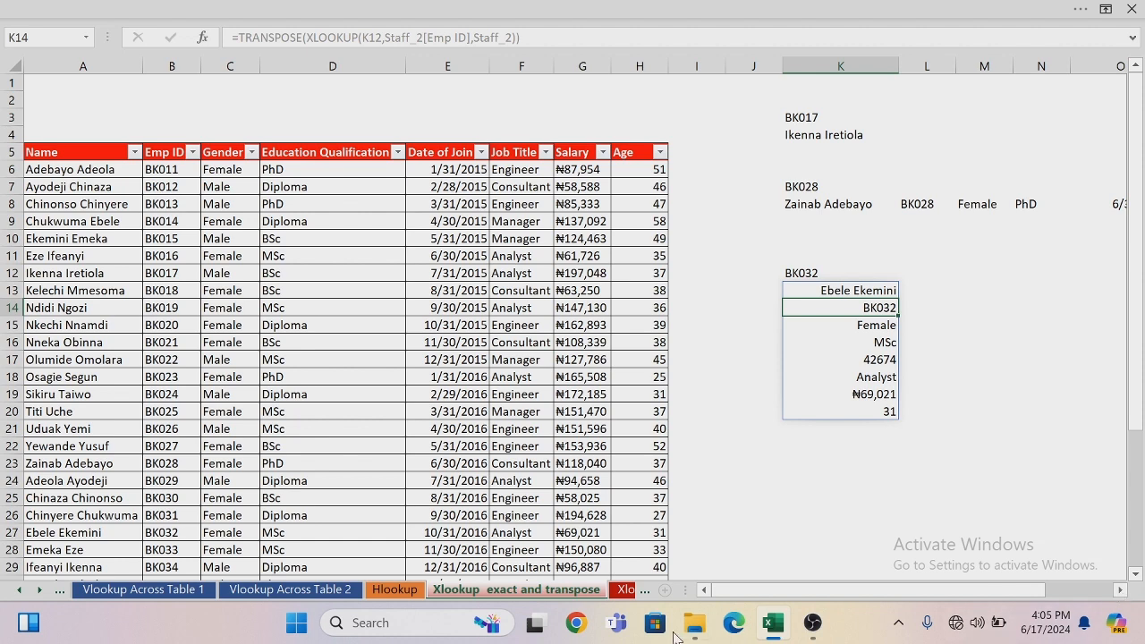
{"action": "left_click", "coordinate": [618, 592]}
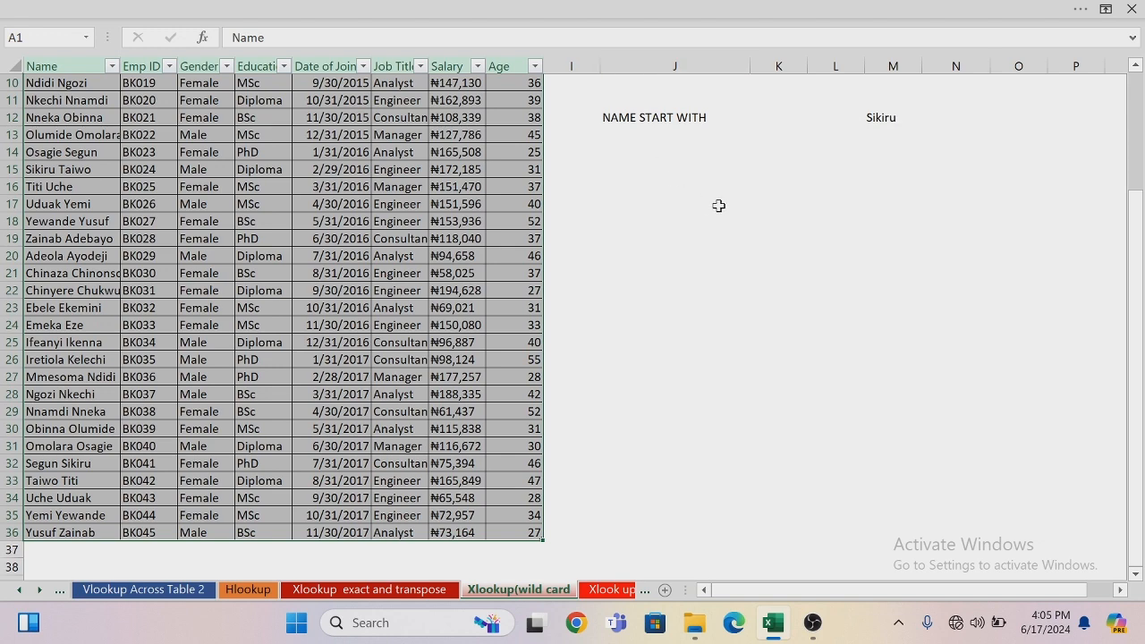
{"action": "left_click", "coordinate": [659, 167]}
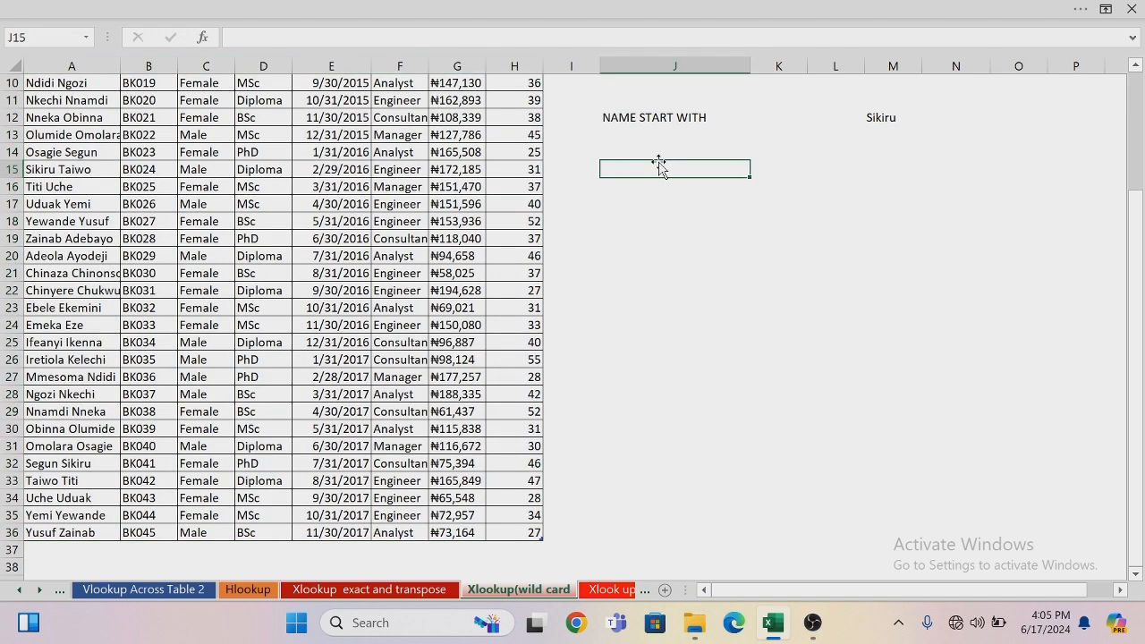
{"action": "type", "text": "=XLOO"}
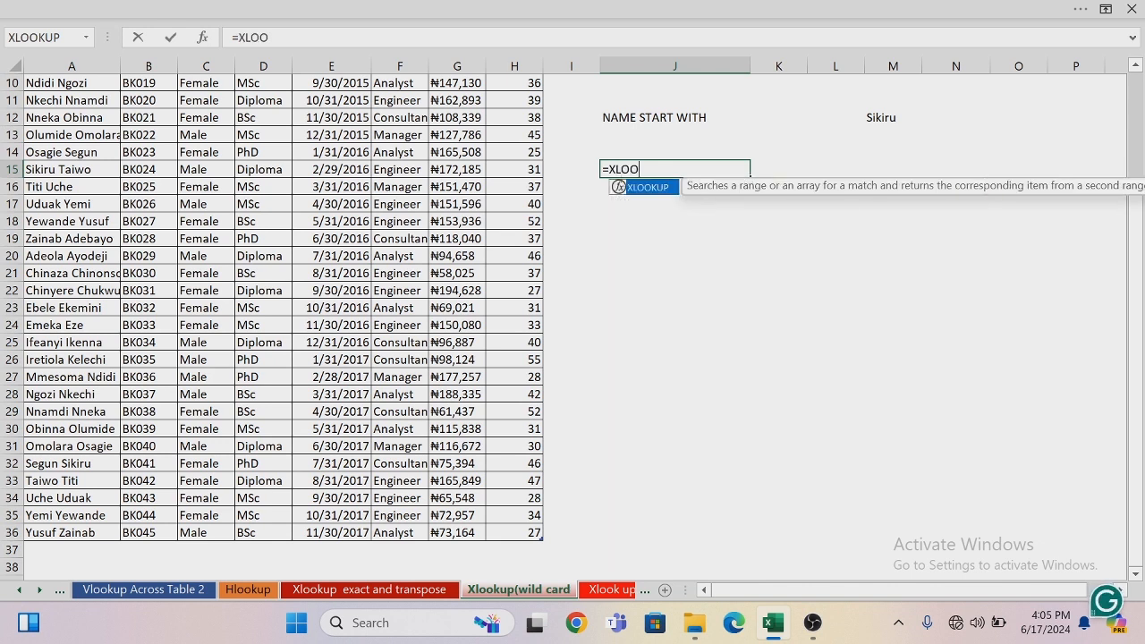
{"action": "type", "text": "K"}
{"action": "double_click", "coordinate": [618, 186]}
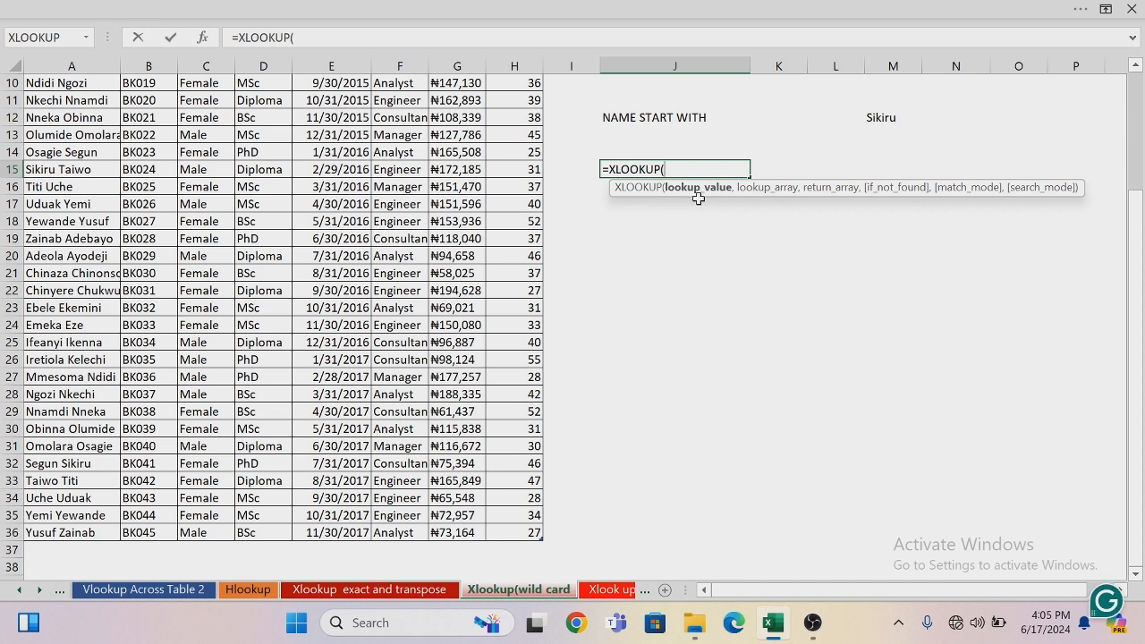
{"action": "left_click", "coordinate": [881, 117]}
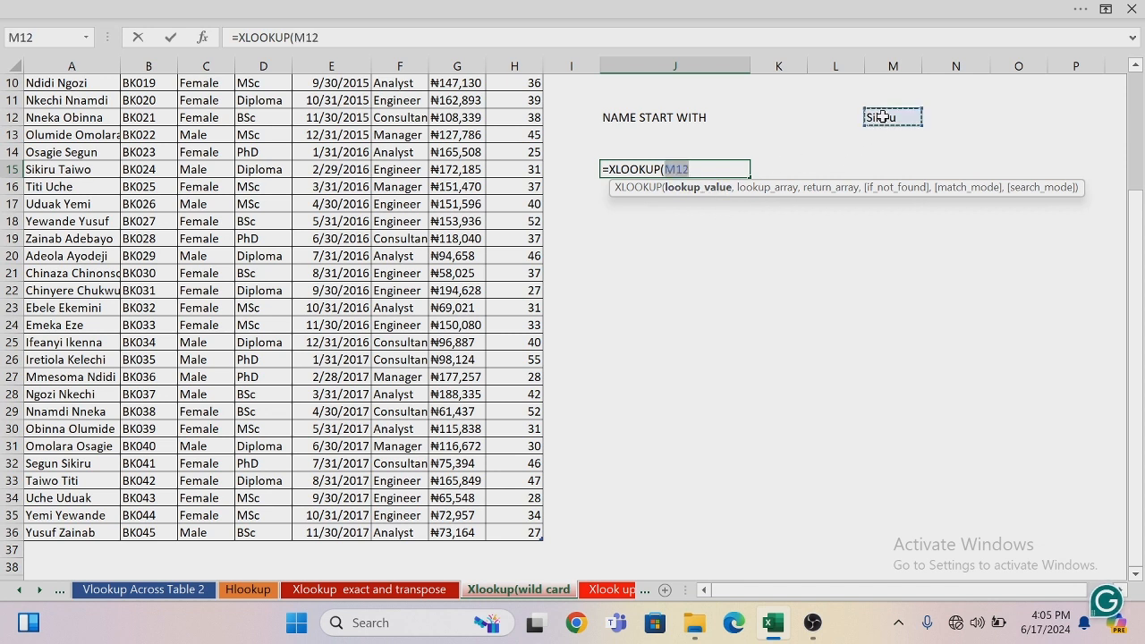
{"action": "type", "text": ","}
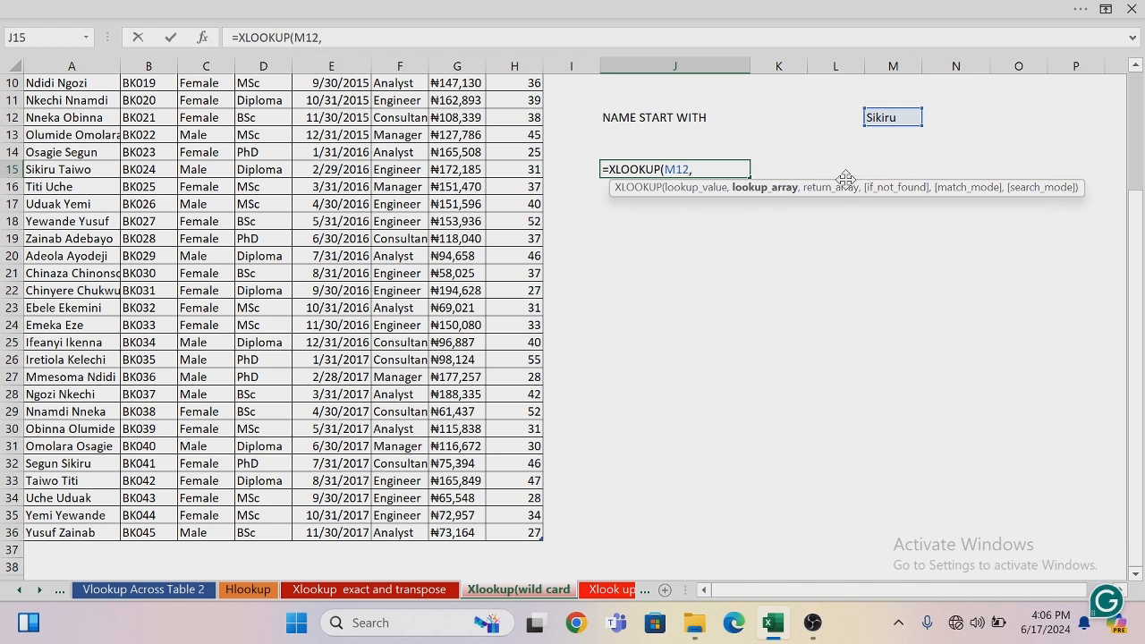
{"action": "key", "text": "BackSpace"}
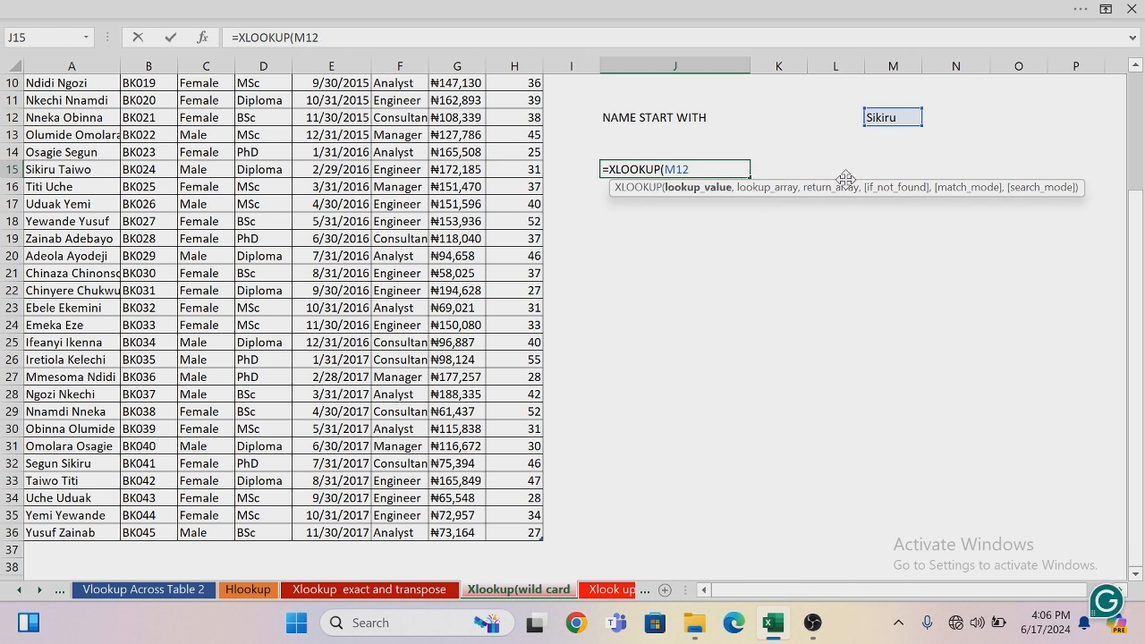
{"action": "type", "text": "&\"*"}
{"action": "left_click_drag", "start_coordinate": [1135, 237], "coordinate": [1135, 90]}
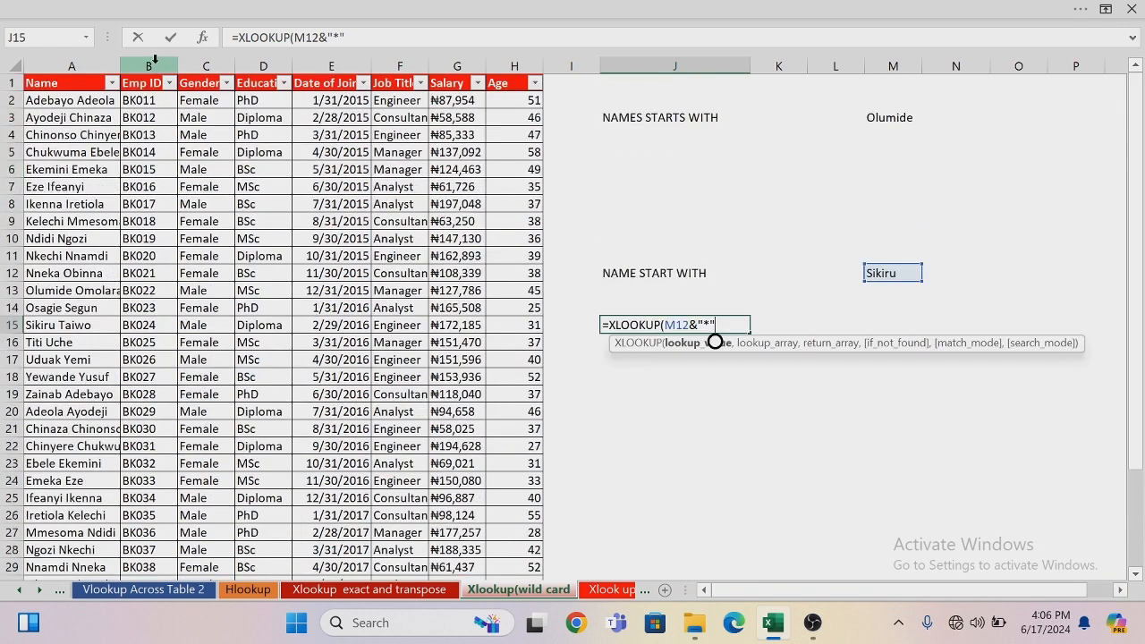
{"action": "left_click", "coordinate": [69, 104]}
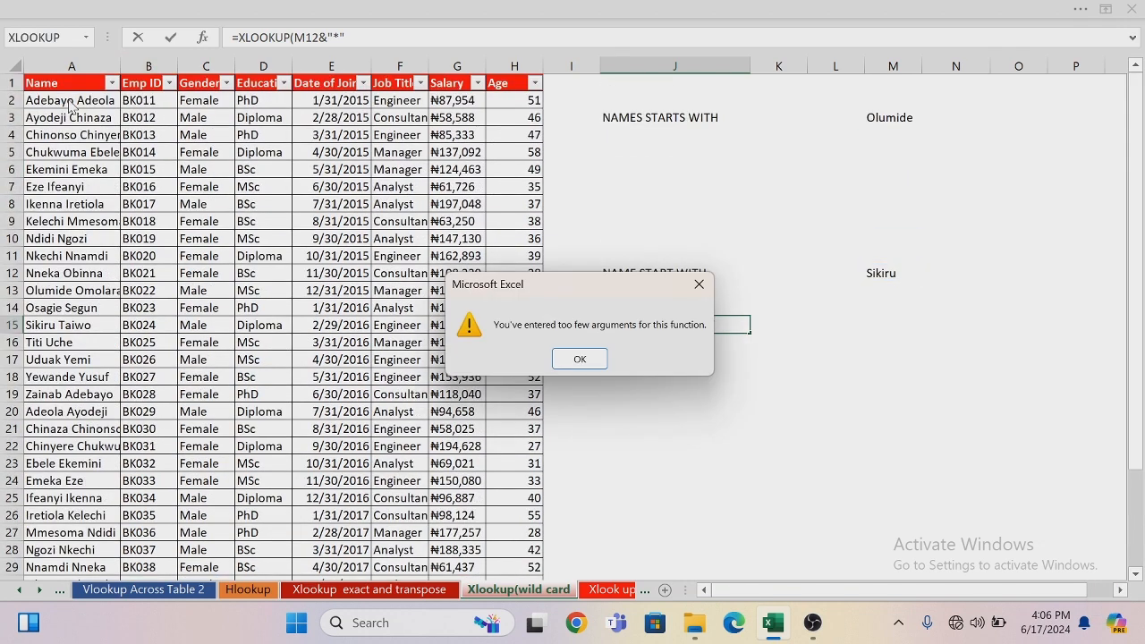
{"action": "left_click", "coordinate": [594, 361]}
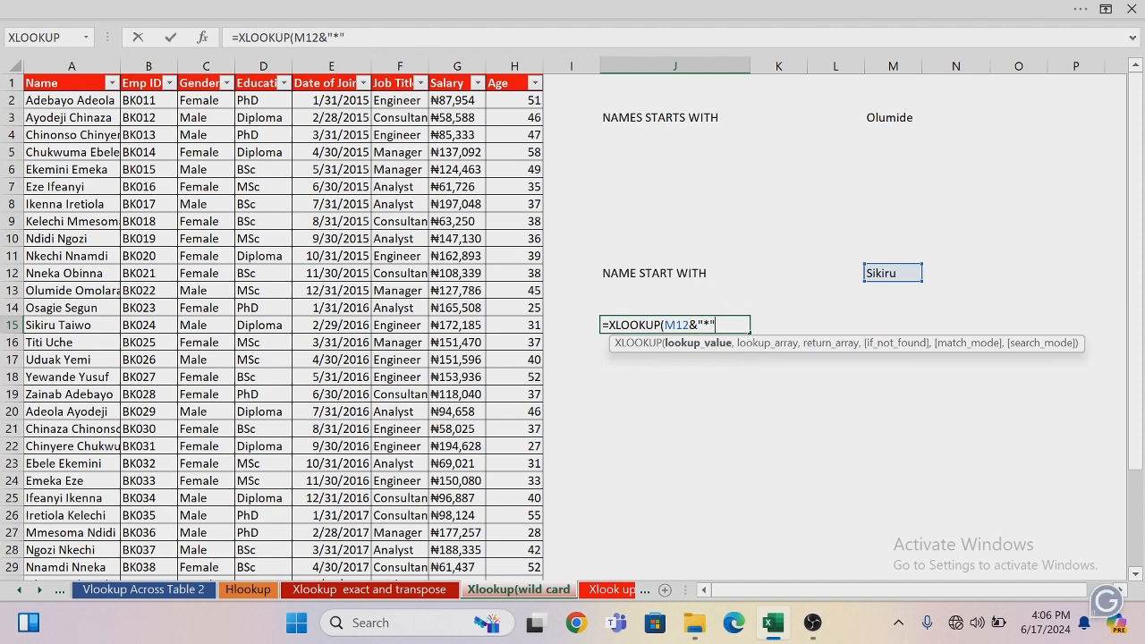
{"action": "left_click", "coordinate": [59, 106]}
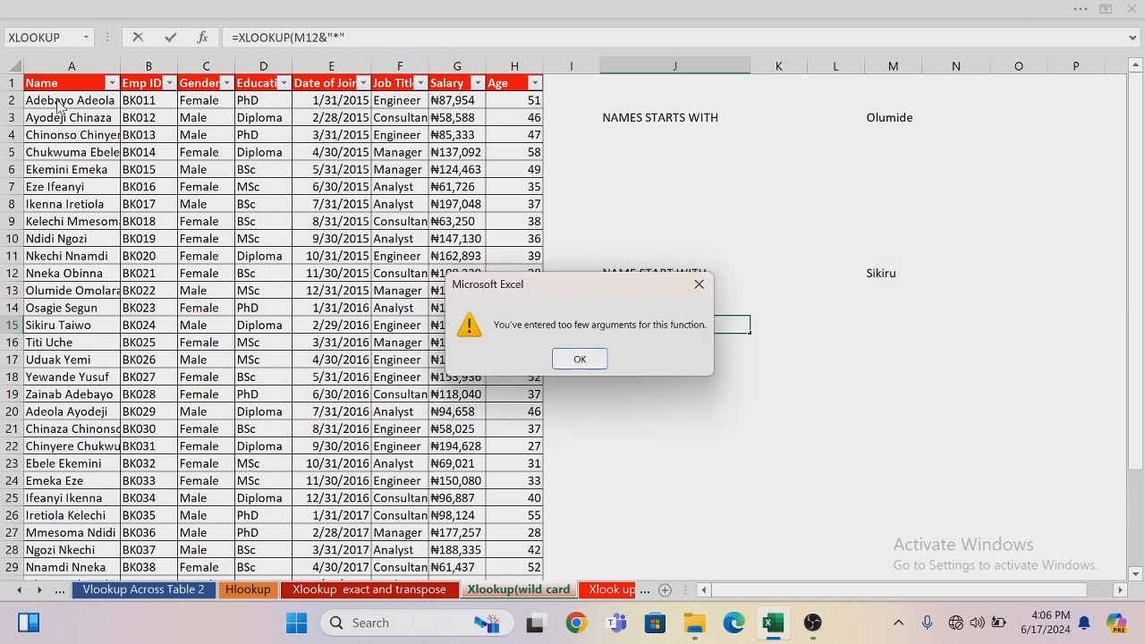
{"action": "left_click", "coordinate": [583, 358]}
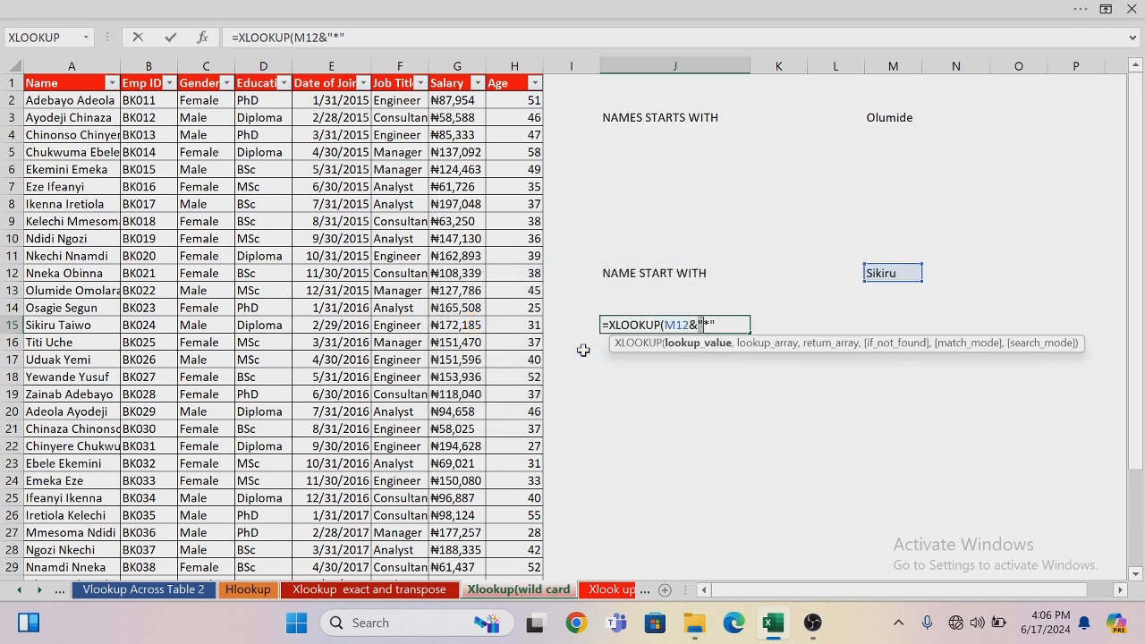
{"action": "left_click", "coordinate": [764, 324]}
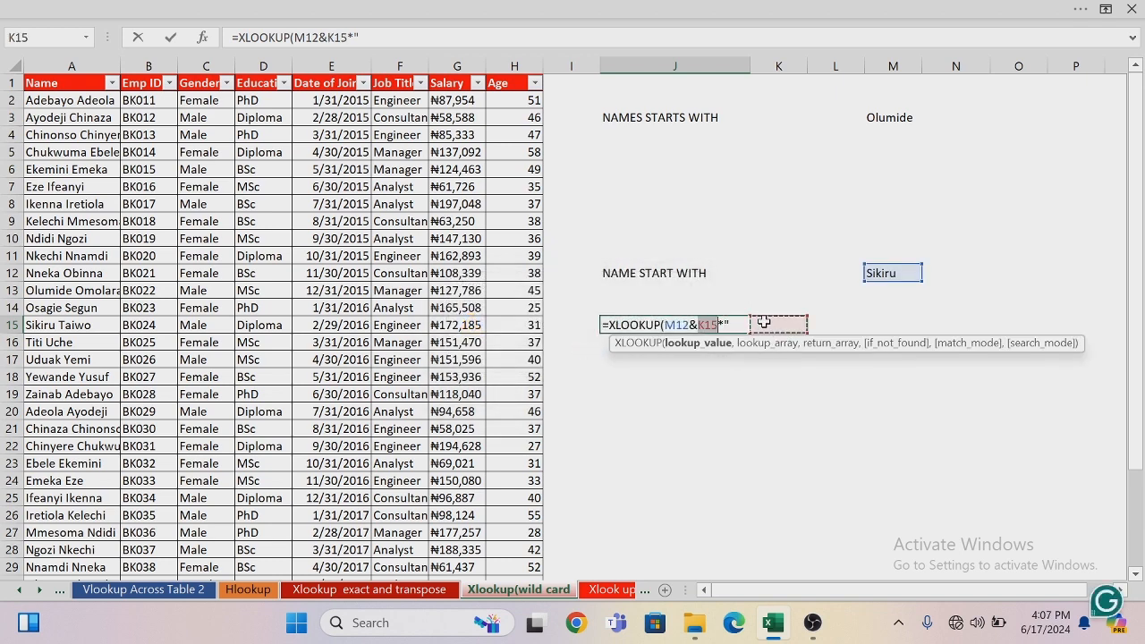
{"action": "key", "text": "Delete"}
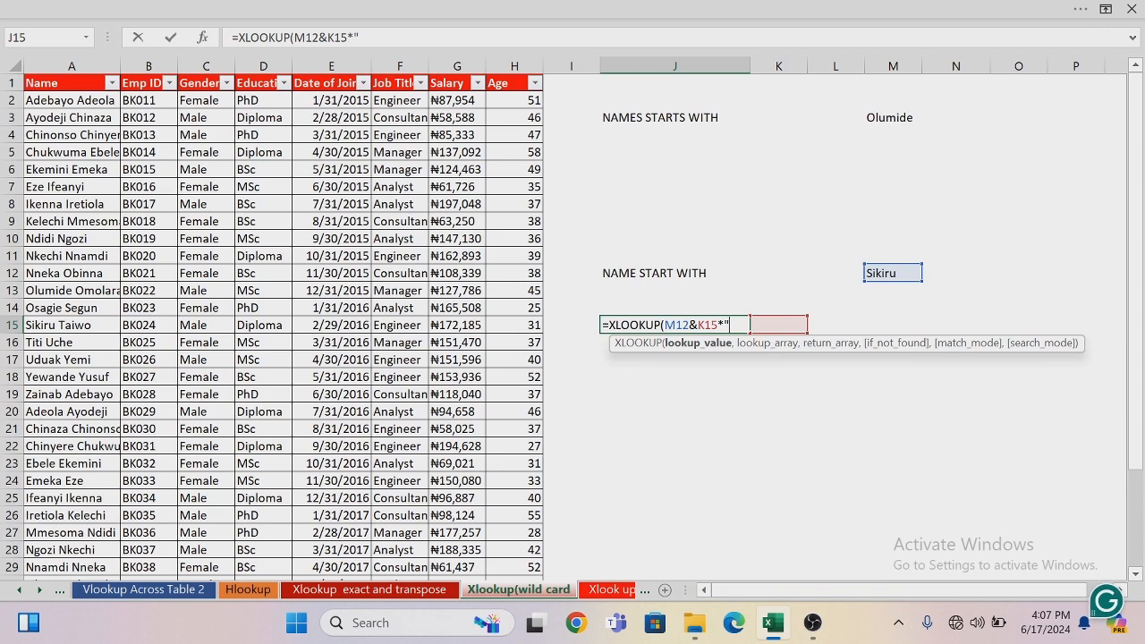
{"action": "key", "text": "BackSpace"}
{"action": "key", "text": "BackSpace"}
{"action": "key", "text": "BackSpace"}
{"action": "key", "text": "BackSpace"}
{"action": "key", "text": "BackSpace"}
{"action": "key", "text": "BackSpace"}
{"action": "key", "text": "BackSpace"}
{"action": "key", "text": "BackSpace"}
{"action": "key", "text": "BackSpace"}
{"action": "key", "text": "BackSpace"}
{"action": "key", "text": "BackSpace"}
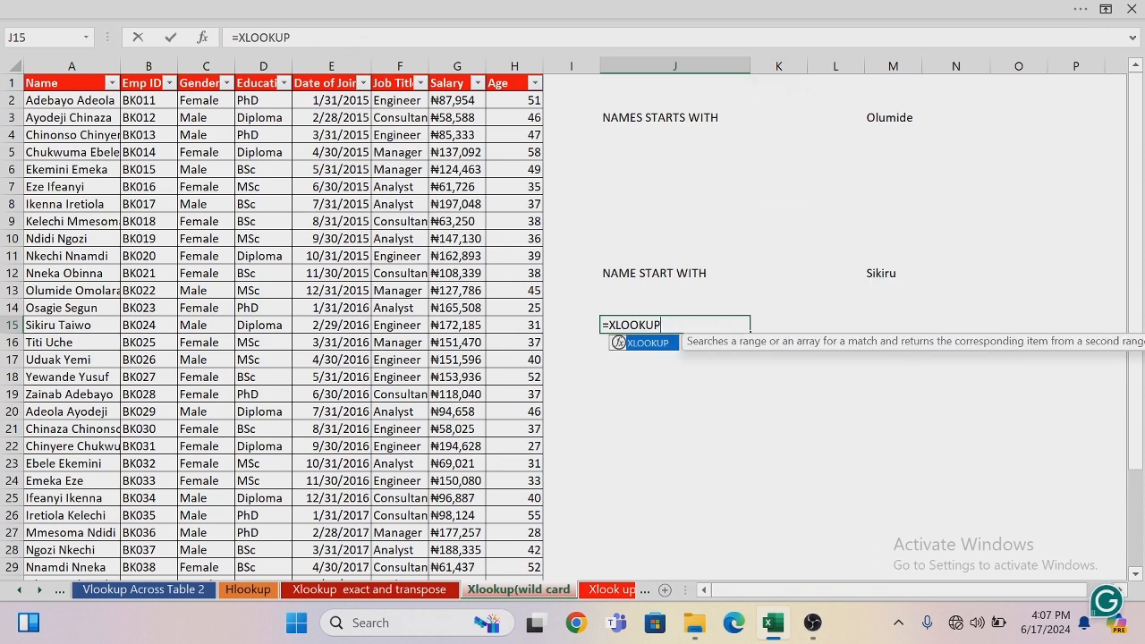
{"action": "key", "text": "BackSpace"}
{"action": "key", "text": "BackSpace"}
{"action": "key", "text": "BackSpace"}
{"action": "key", "text": "BackSpace"}
{"action": "key", "text": "BackSpace"}
{"action": "key", "text": "BackSpace"}
{"action": "key", "text": "BackSpace"}
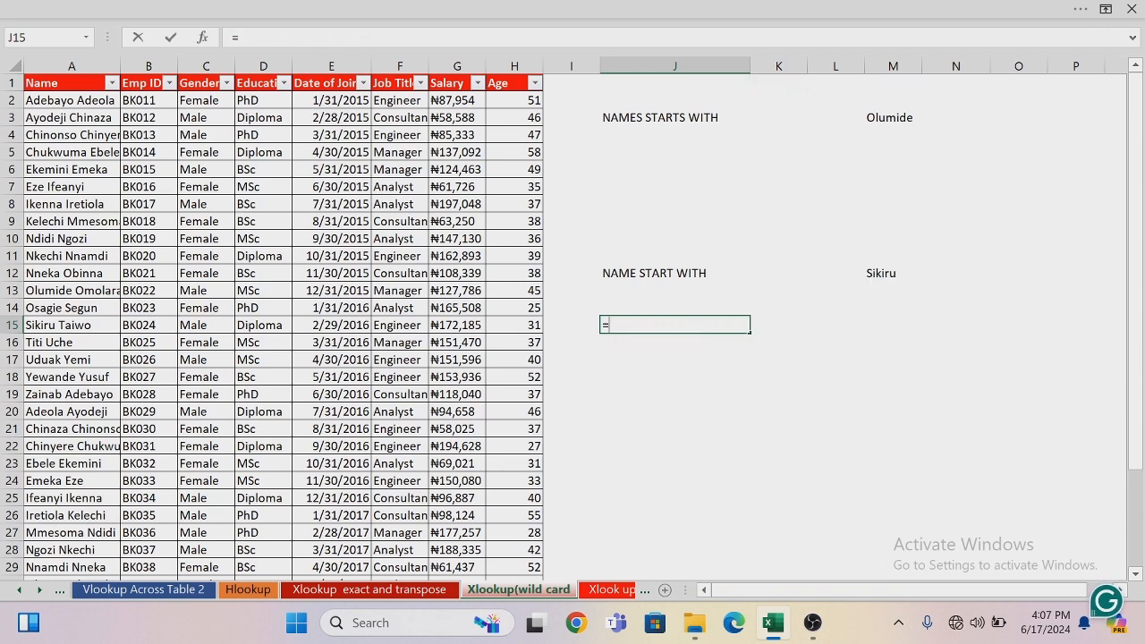
- Begin an XLOOKUP formula in J15 with M12&"*" as the wildcard lookup value
{"action": "type", "text": "=XLOO"}
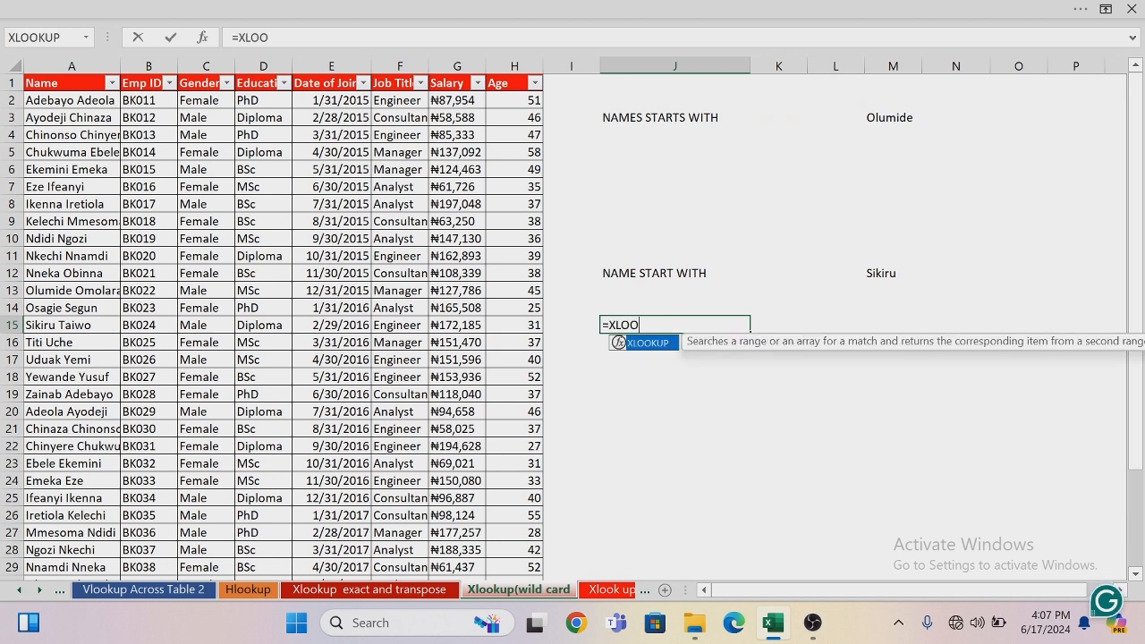
{"action": "key", "text": "Tab"}
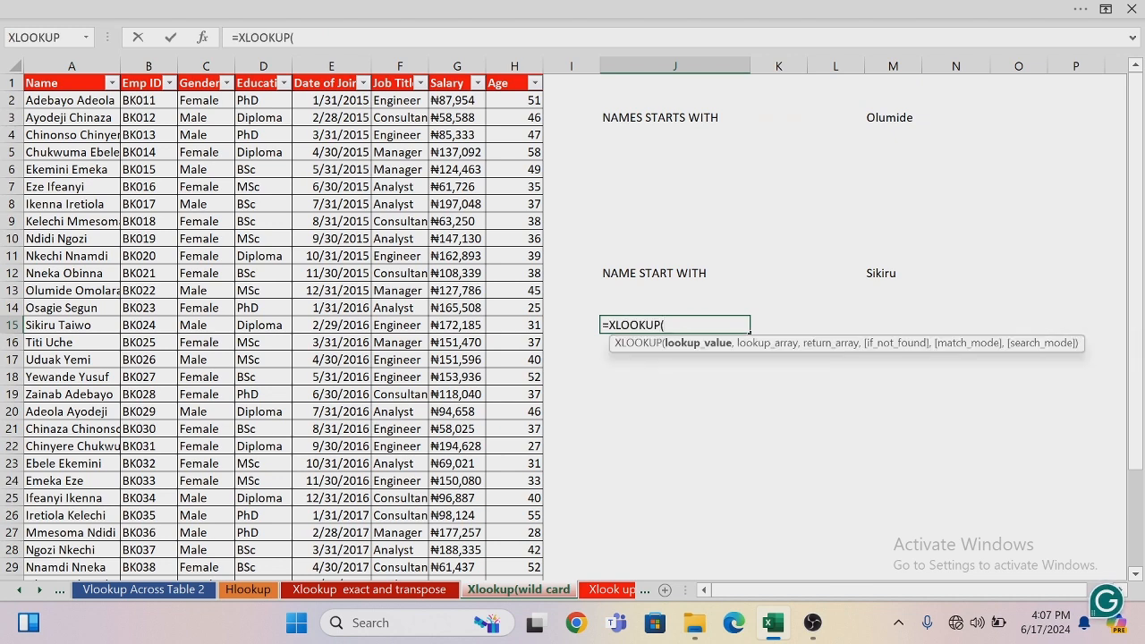
{"action": "left_click", "coordinate": [878, 274]}
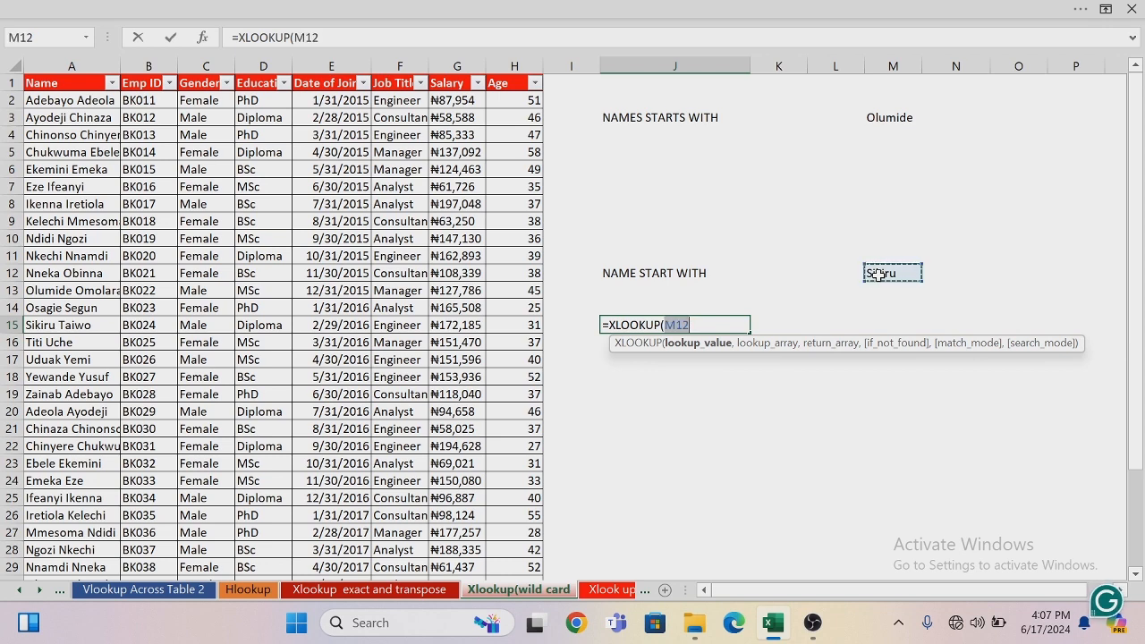
{"action": "type", "text": "&\"*"}
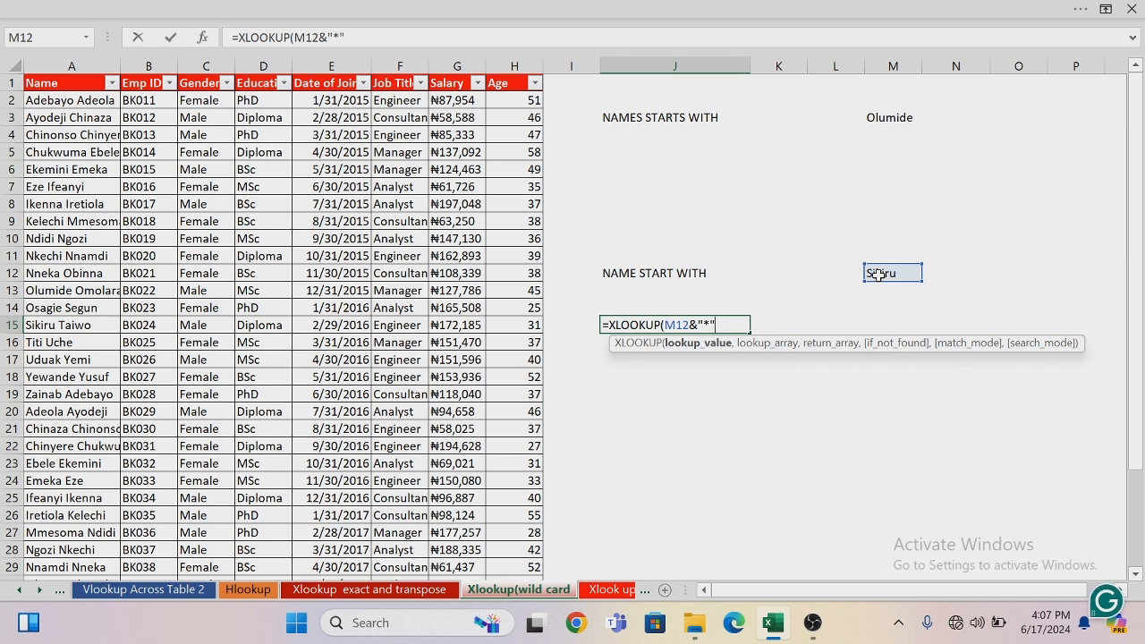
{"action": "type", "text": ","}
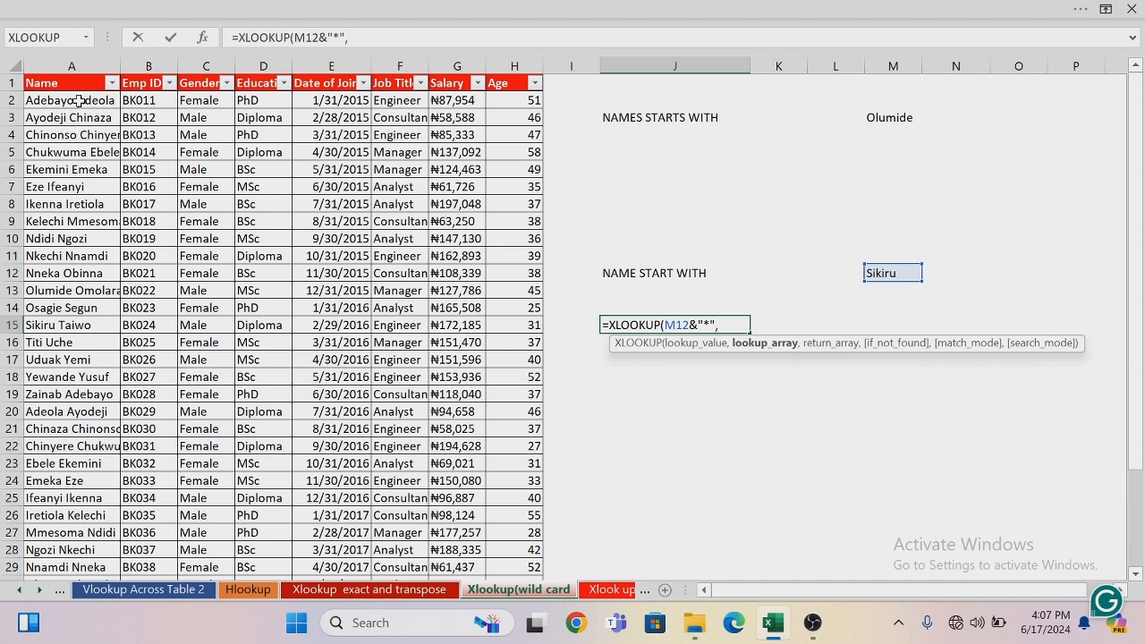
- Set the Staff_210 table's whole Name column as the lookup array of the J15 formula
{"action": "left_click", "coordinate": [80, 100]}
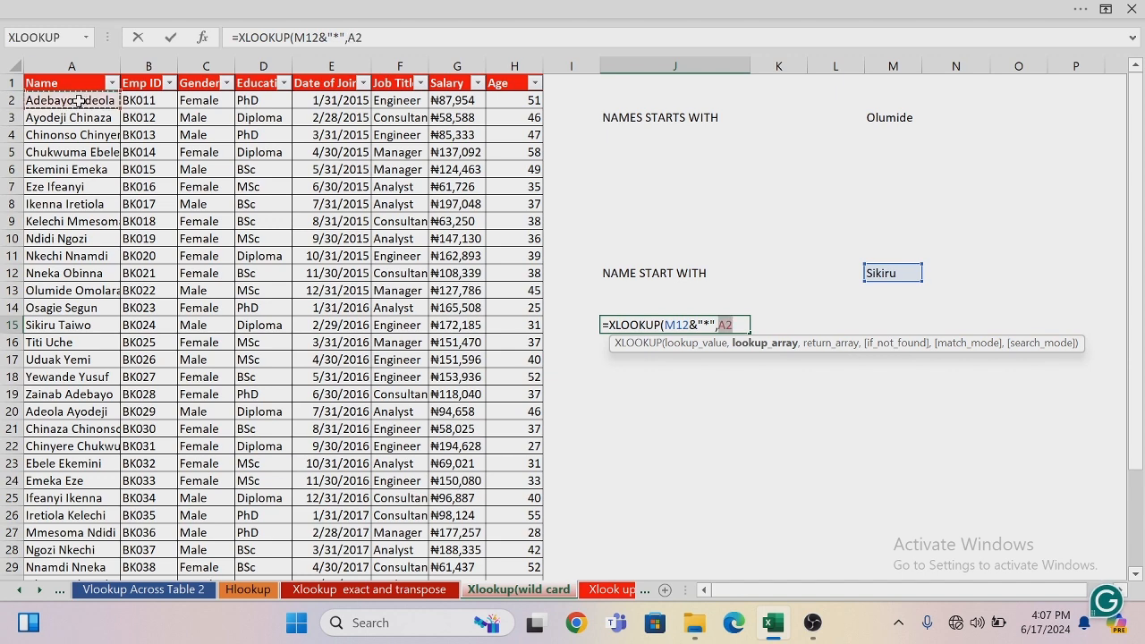
{"action": "key", "text": "ctrl+shift+Down"}
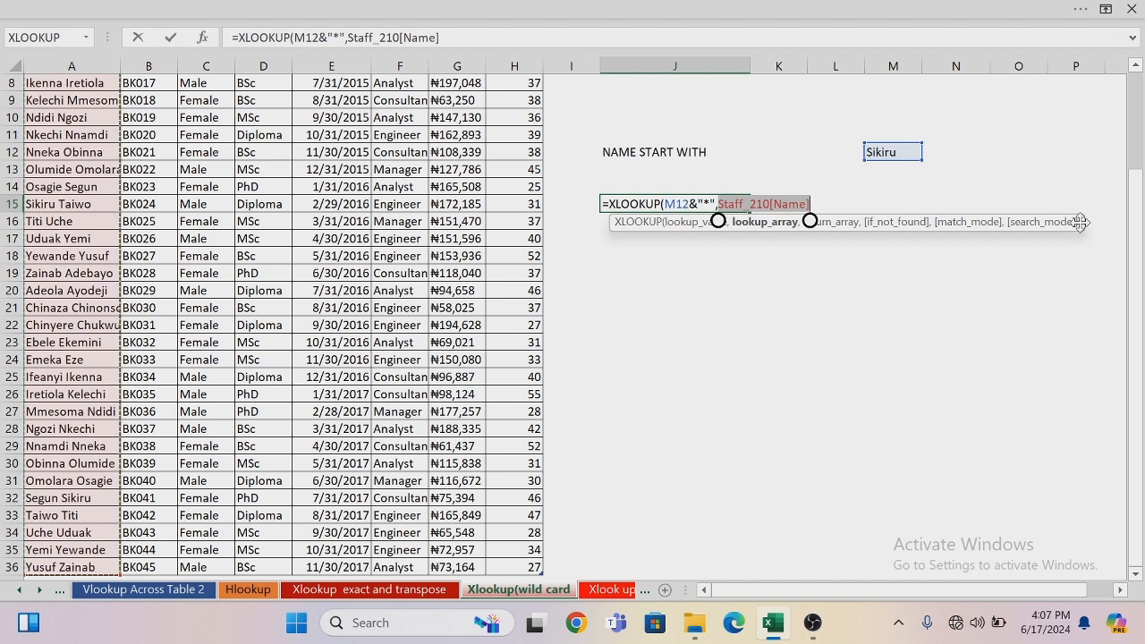
{"action": "type", "text": ","}
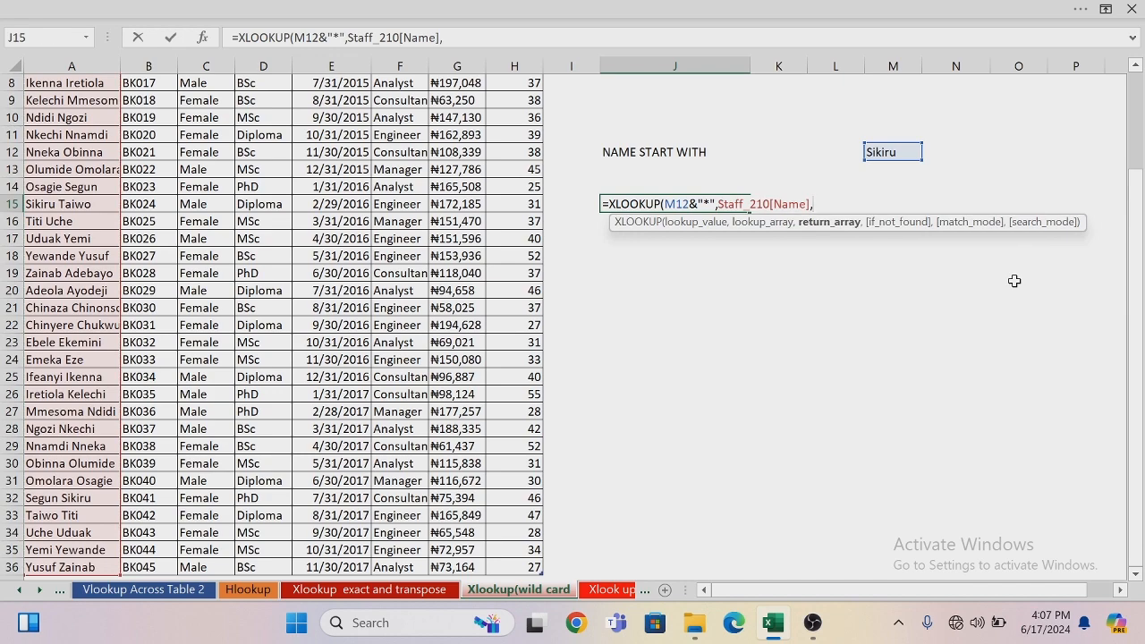
- Set the Staff_210 table's whole Name column as the return array of the J15 XLOOKUP formula
{"action": "left_click_drag", "start_coordinate": [1138, 272], "coordinate": [1138, 255]}
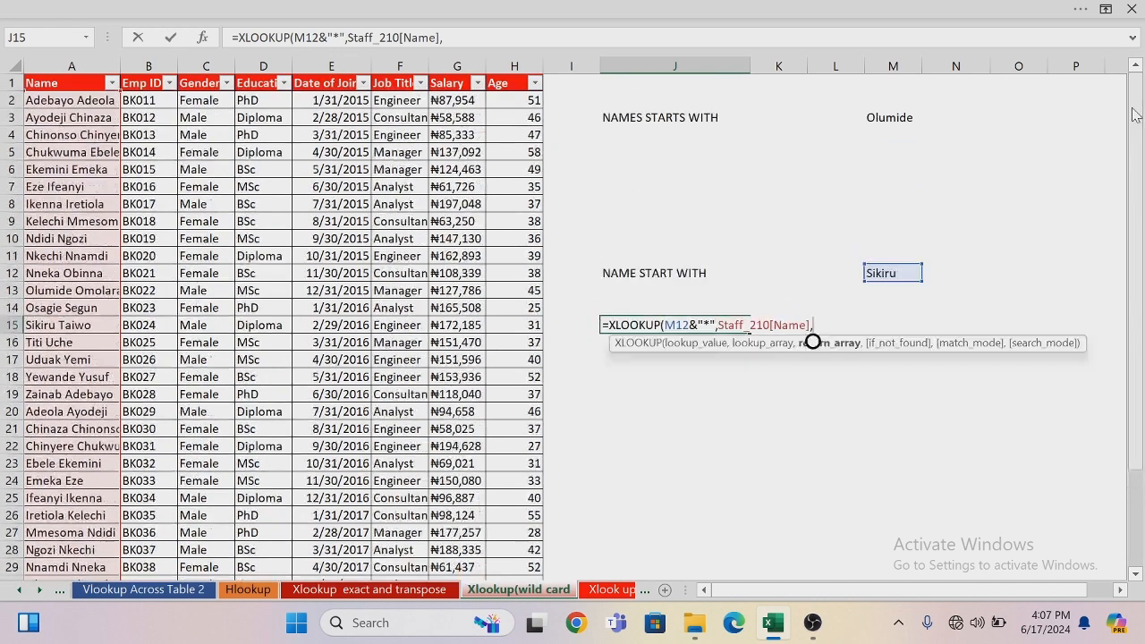
{"action": "left_click", "coordinate": [53, 103]}
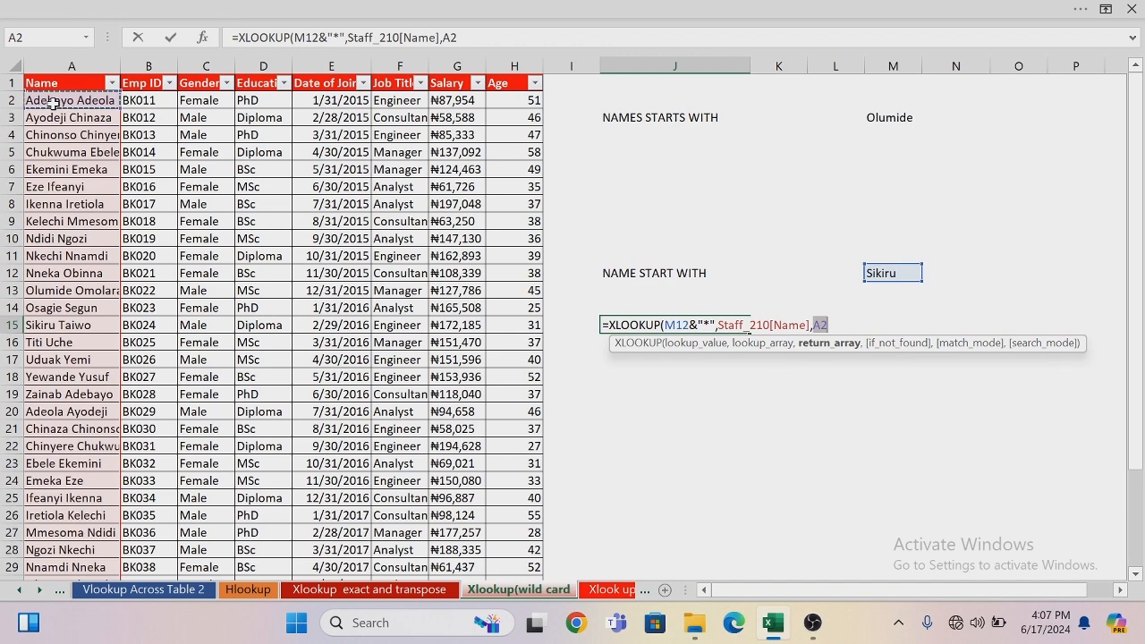
{"action": "key", "text": "ctrl+shift+Down"}
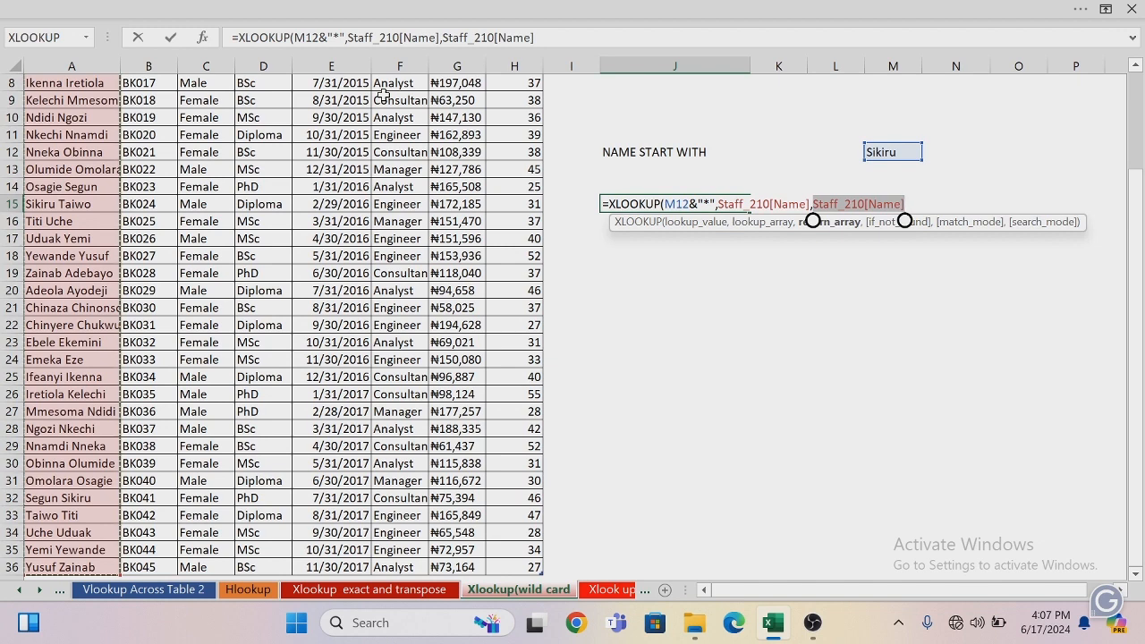
- Skip the if-not-found argument, choose match mode 2 (wildcard character match) and complete the J15 formula
{"action": "type", "text": ",,"}
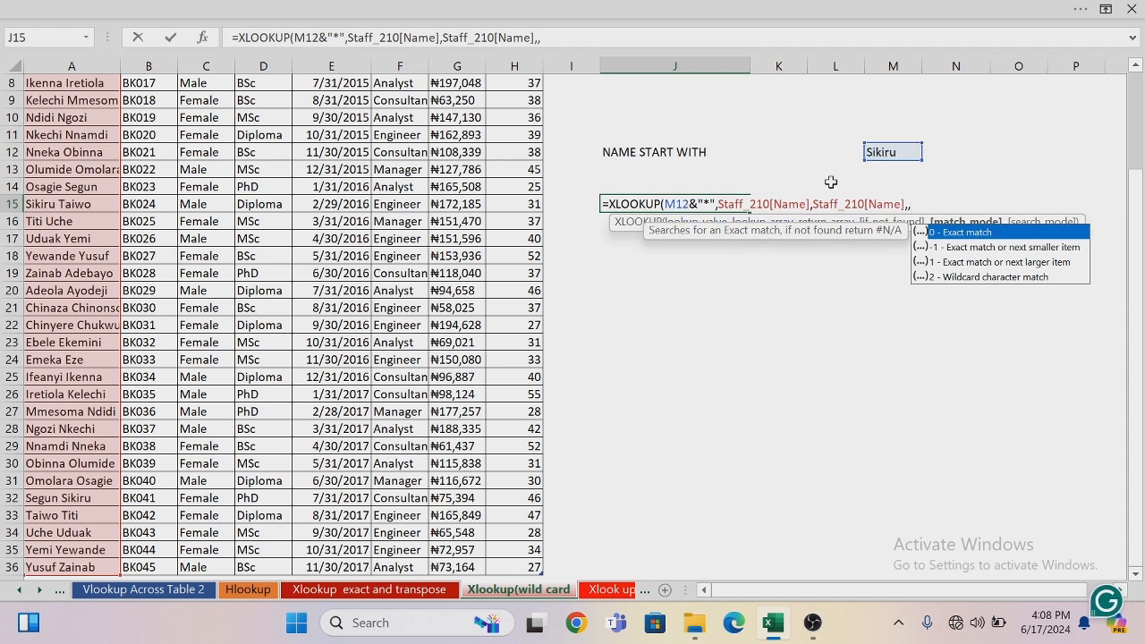
{"action": "left_click", "coordinate": [961, 277]}
{"action": "double_click", "coordinate": [962, 278]}
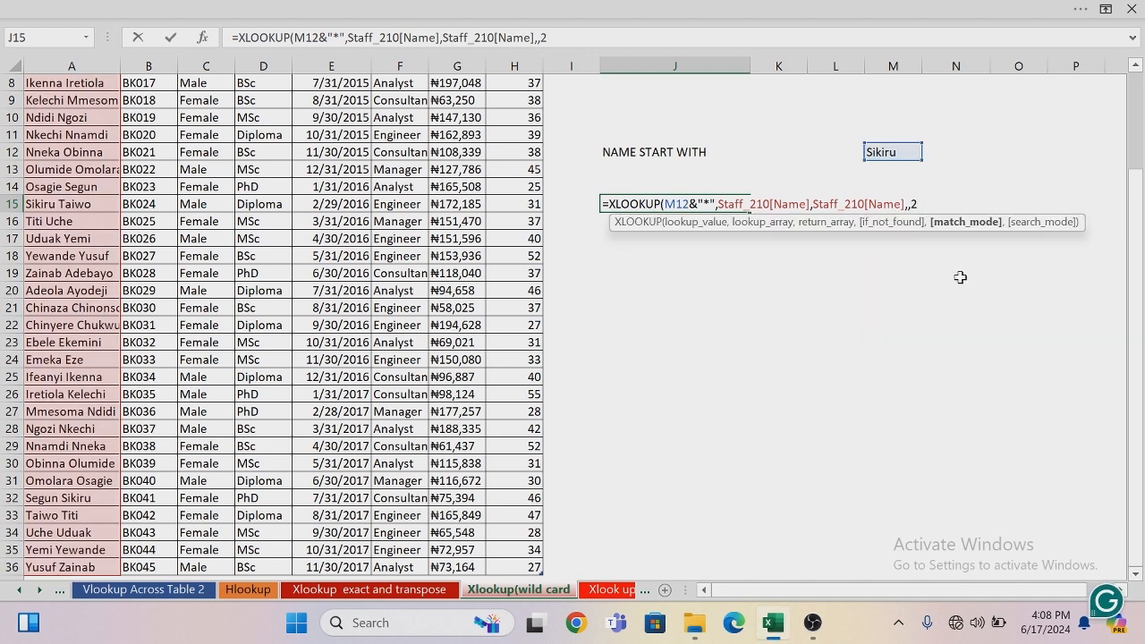
{"action": "type", "text": ")"}
{"action": "key", "text": "Return"}
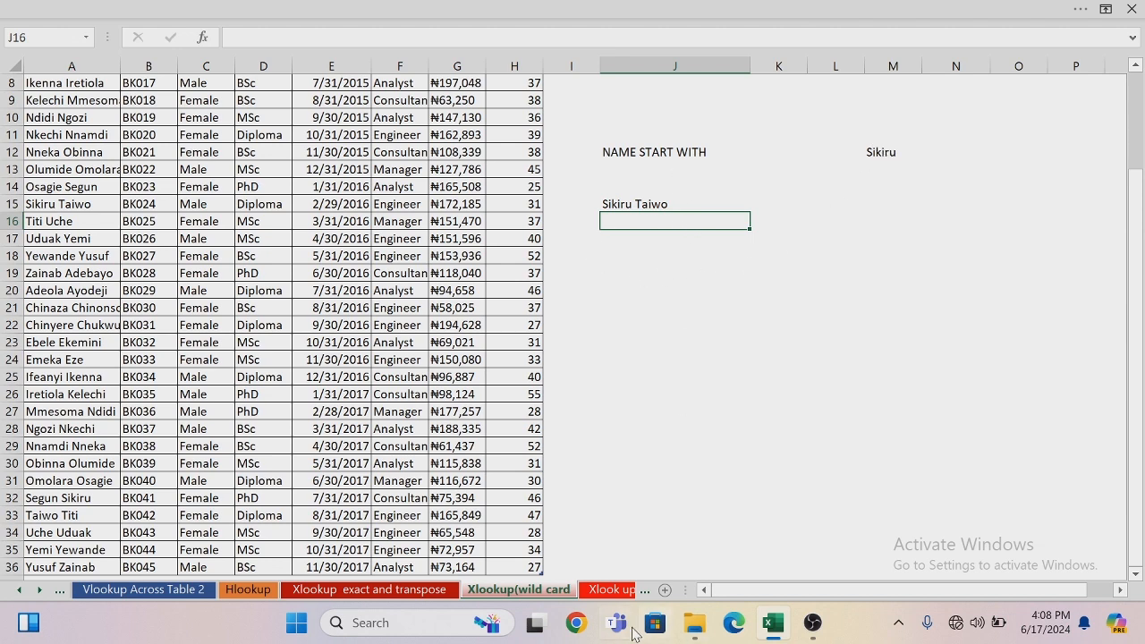
- On the "Xlook up (search mode" sheet, begin an XLOOKUP formula in L7 with M4 as the lookup value
{"action": "left_click", "coordinate": [613, 590]}
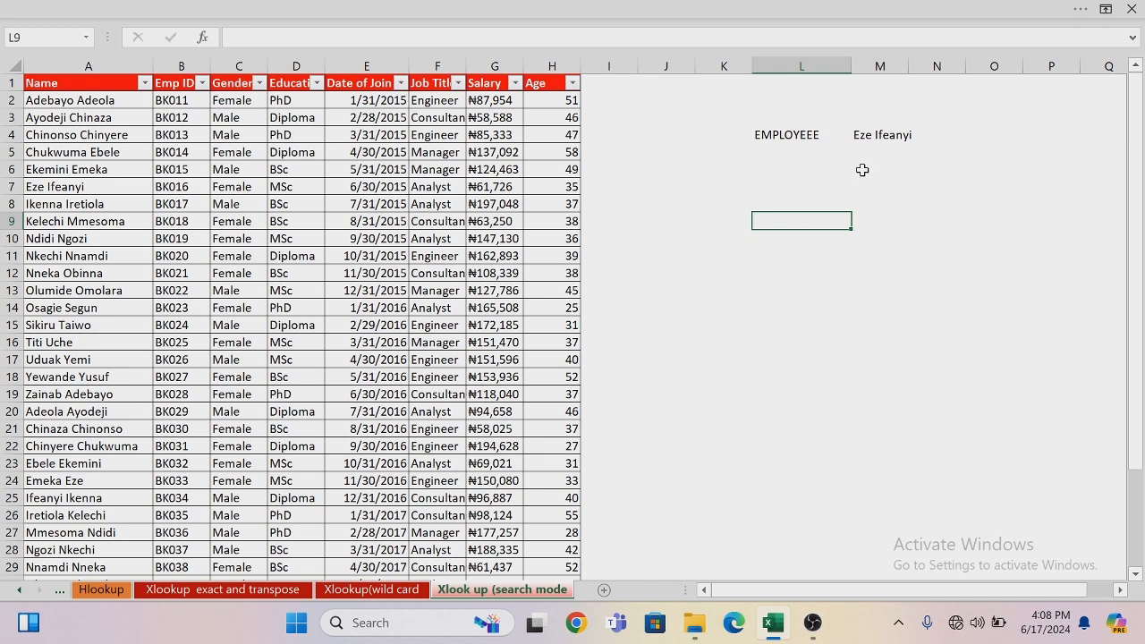
{"action": "left_click", "coordinate": [790, 183]}
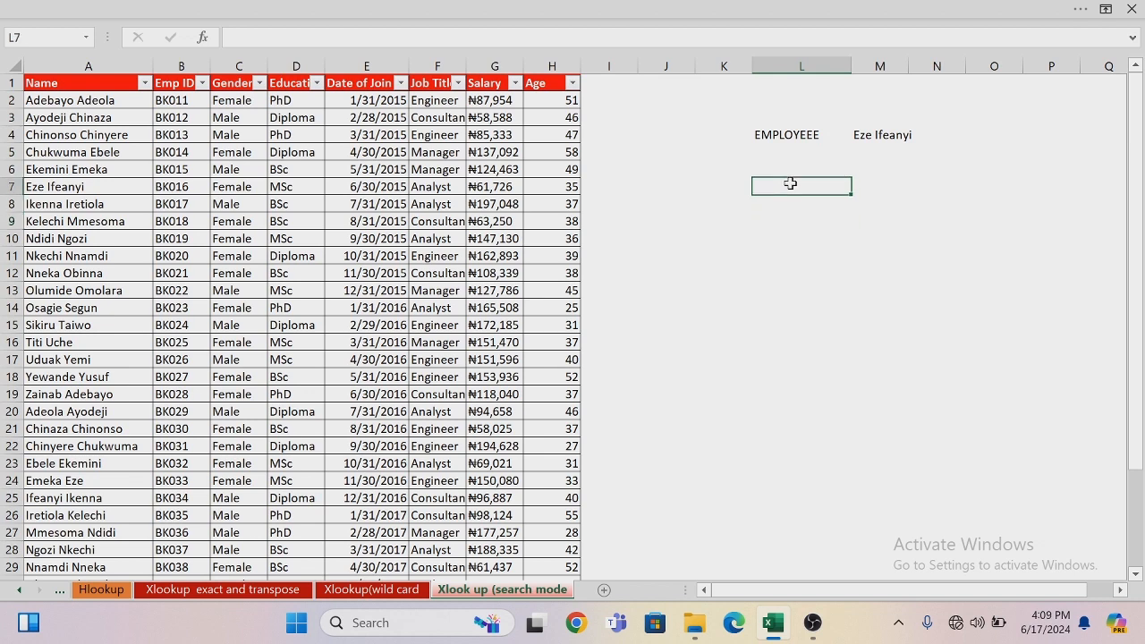
{"action": "type", "text": "=XLOO"}
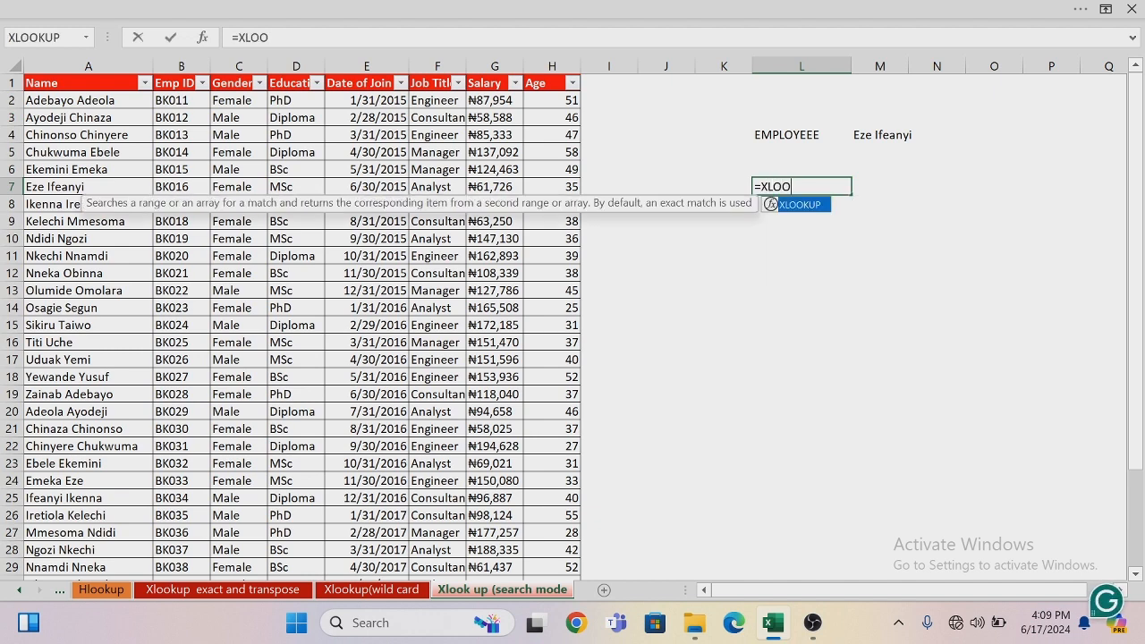
{"action": "key", "text": "Tab"}
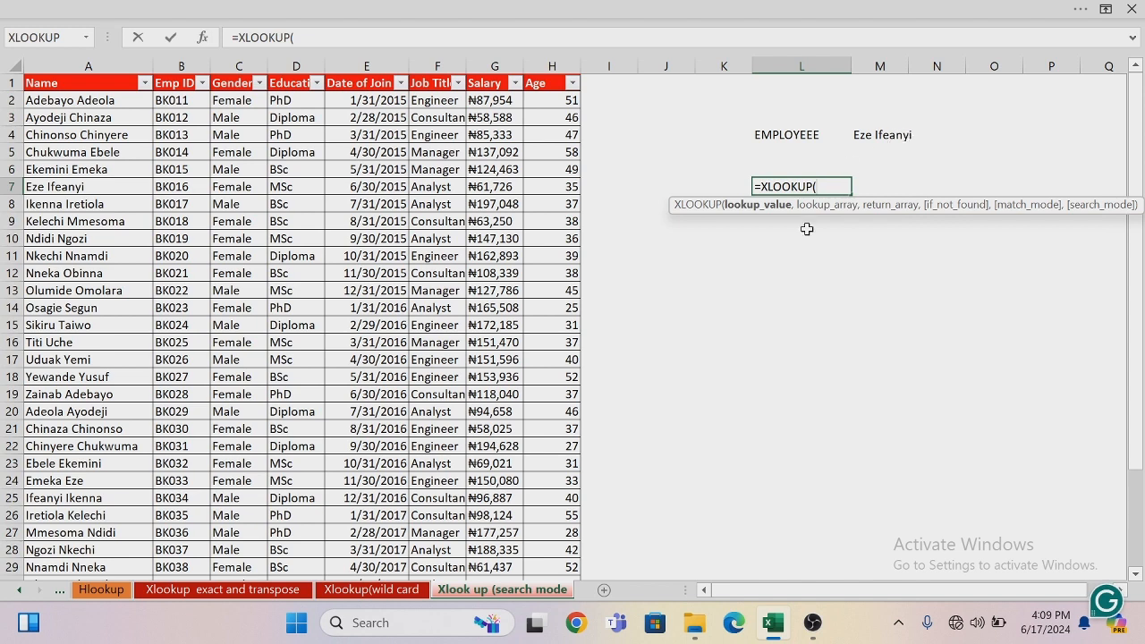
{"action": "left_click", "coordinate": [881, 140]}
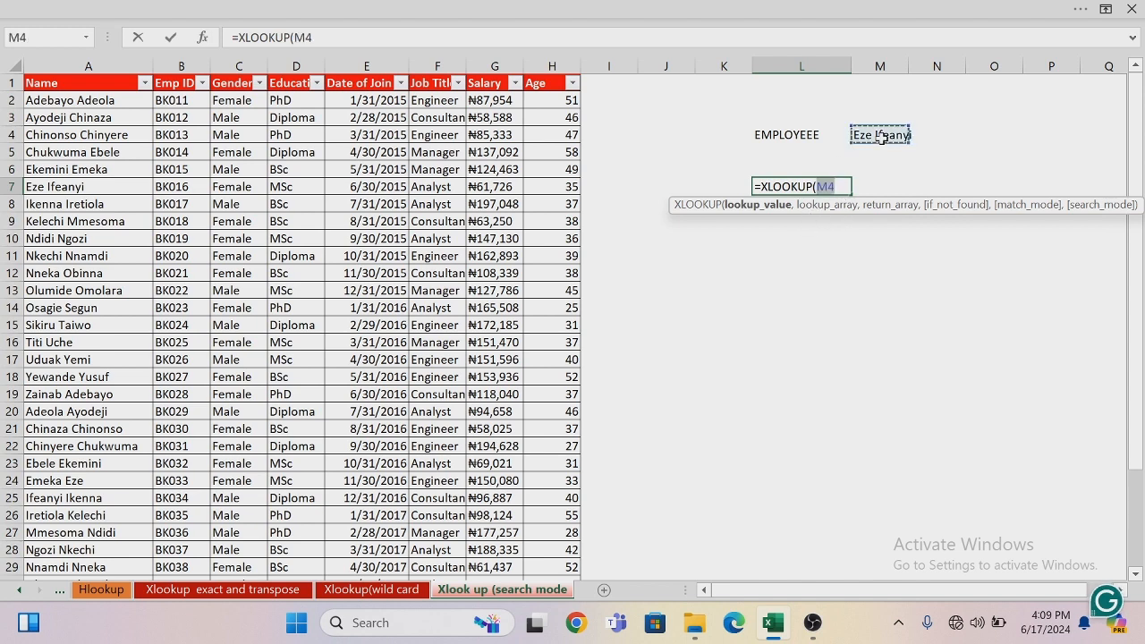
{"action": "type", "text": ","}
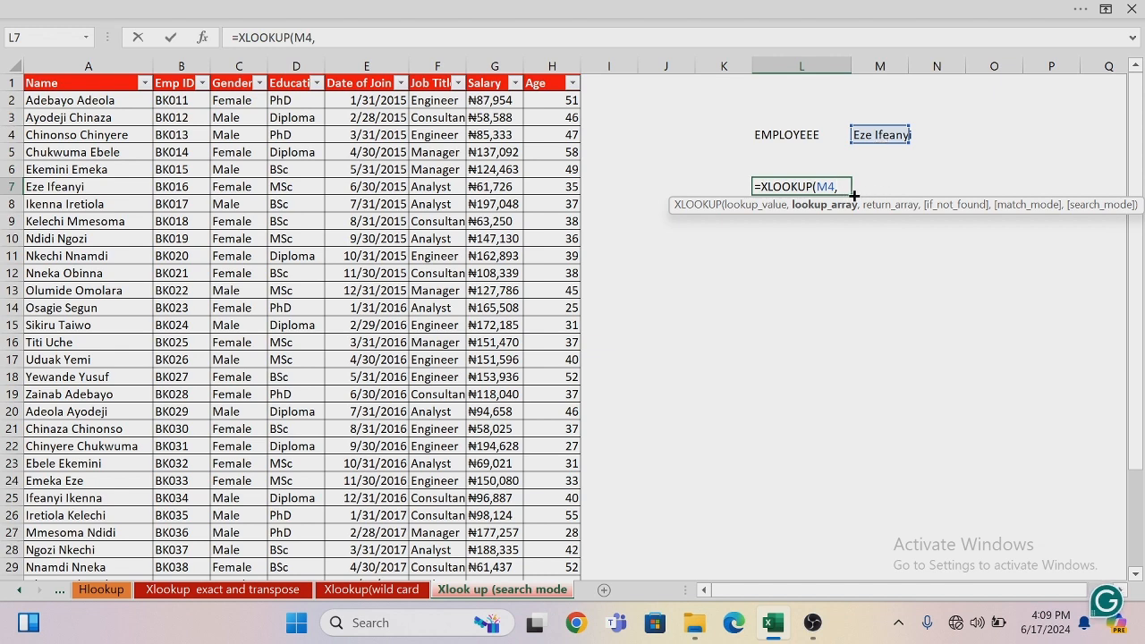
- Set the Staff_21011 table's whole Name column as the lookup array of the L7 formula
{"action": "left_click", "coordinate": [114, 101]}
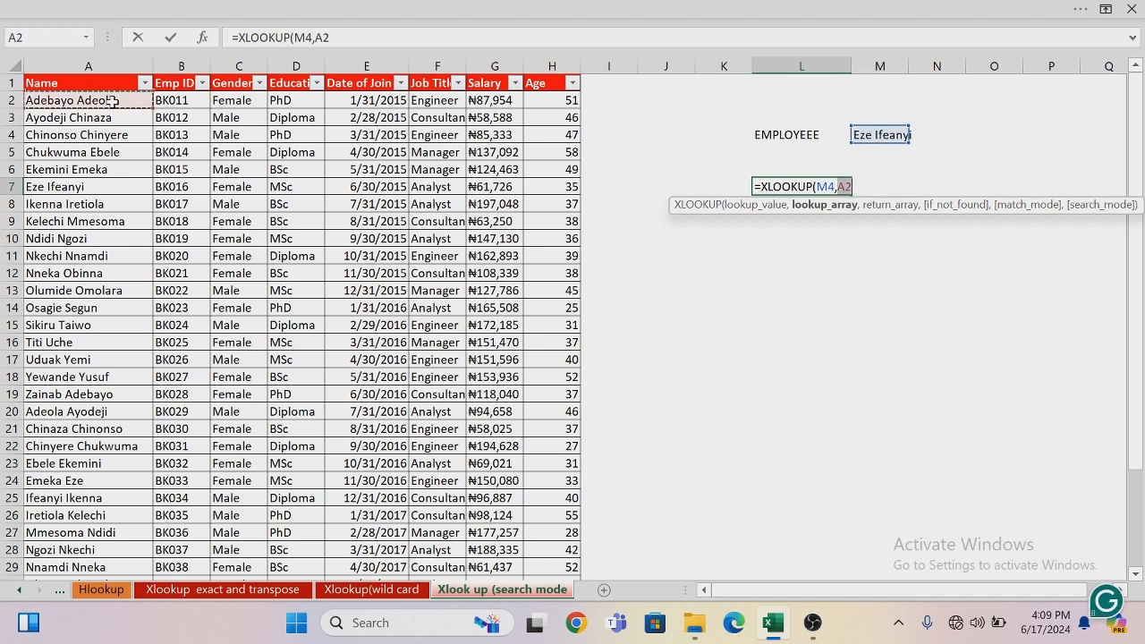
{"action": "key", "text": "ctrl+shift+Down"}
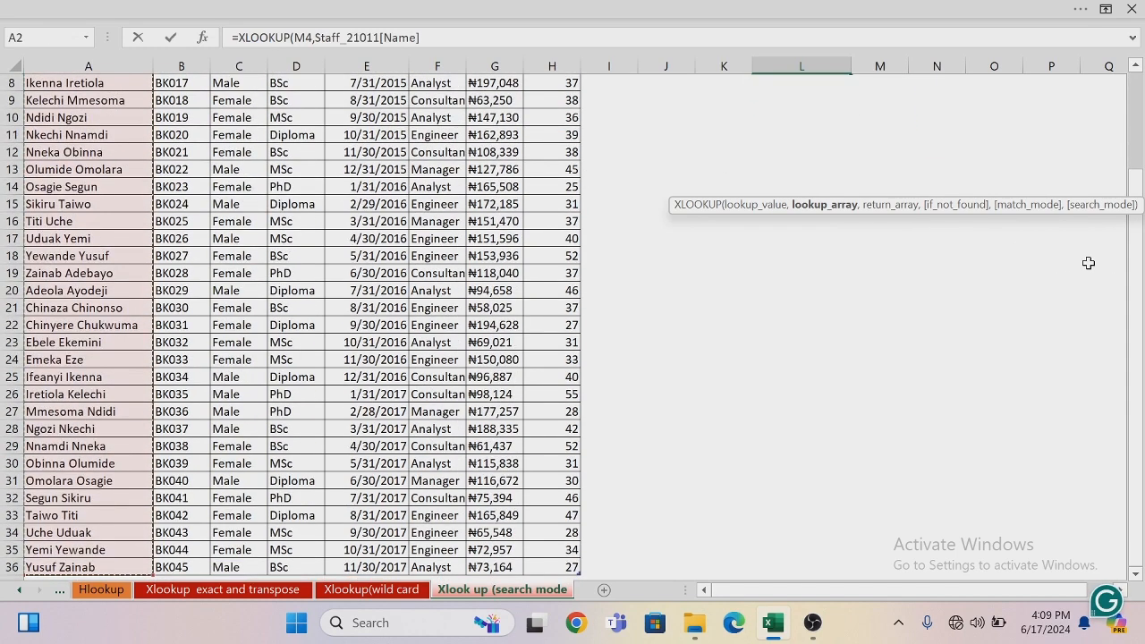
{"action": "scroll", "coordinate": [1087, 263], "scroll_direction": "up", "scroll_amount": 3}
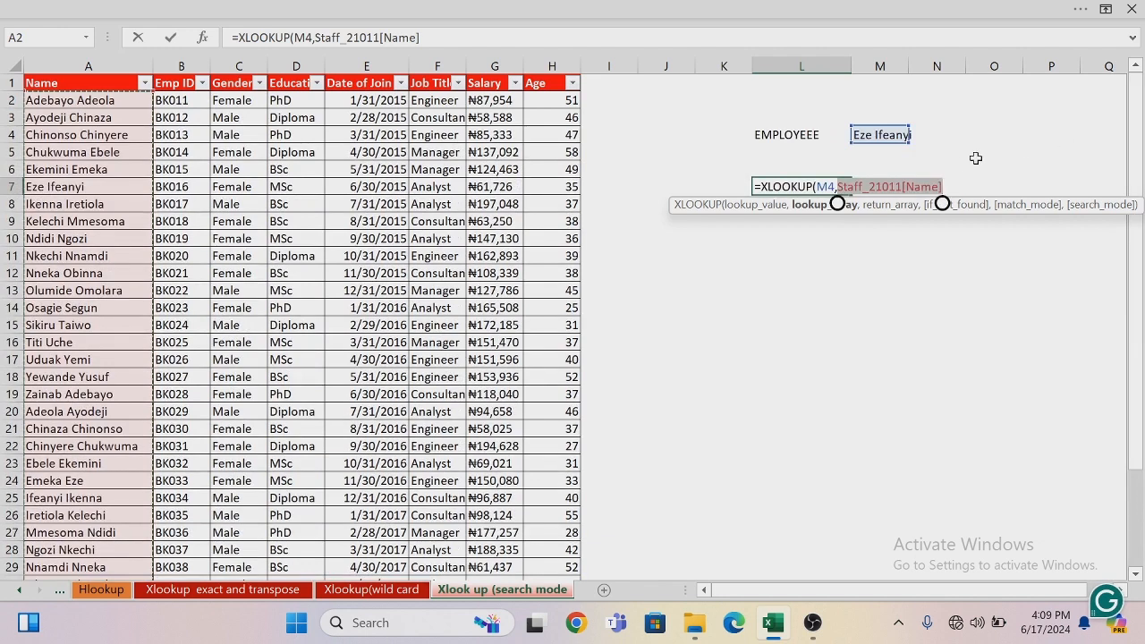
{"action": "type", "text": ","}
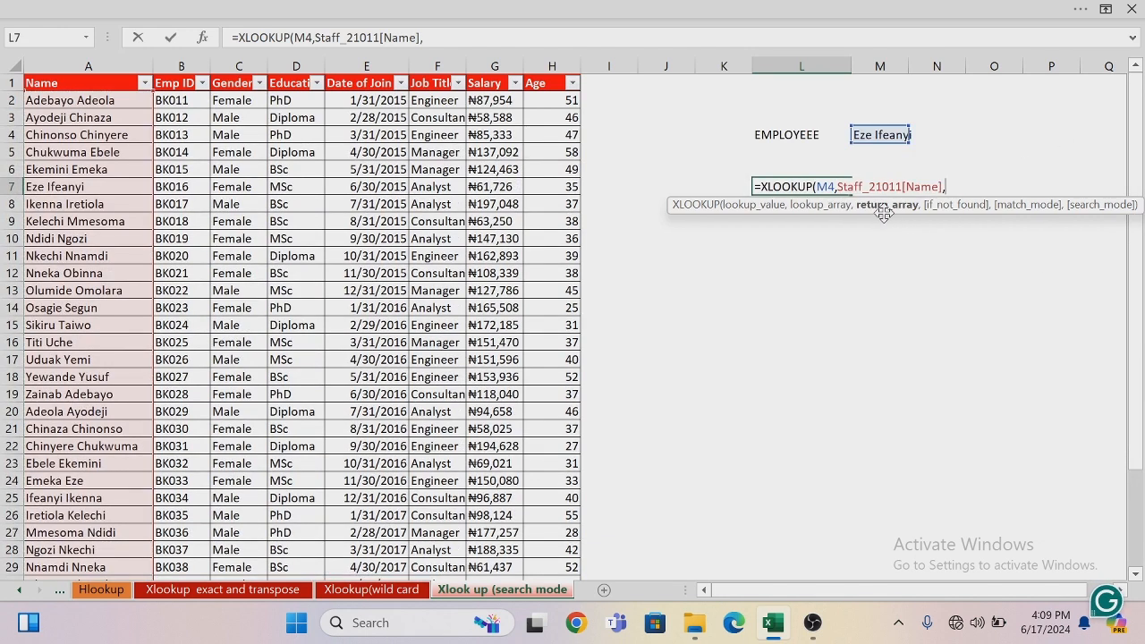
- Set the whole Date of Join column as the return array, add -1 as the fourth argument and complete the L7 formula
{"action": "left_click", "coordinate": [376, 99]}
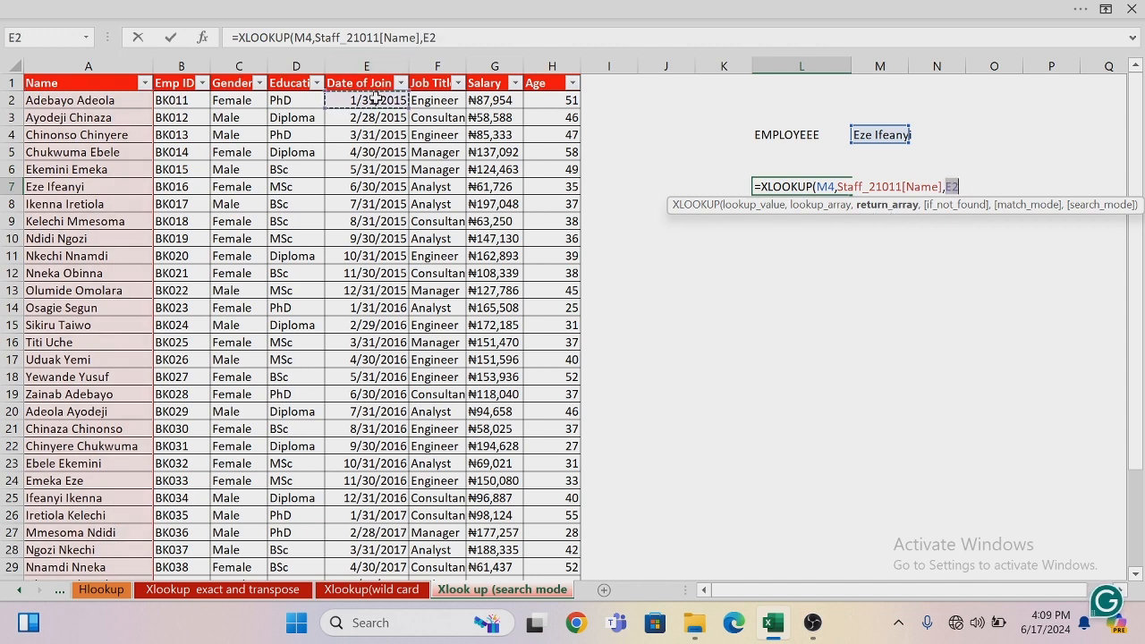
{"action": "left_click_drag", "start_coordinate": [375, 98], "coordinate": [375, 577]}
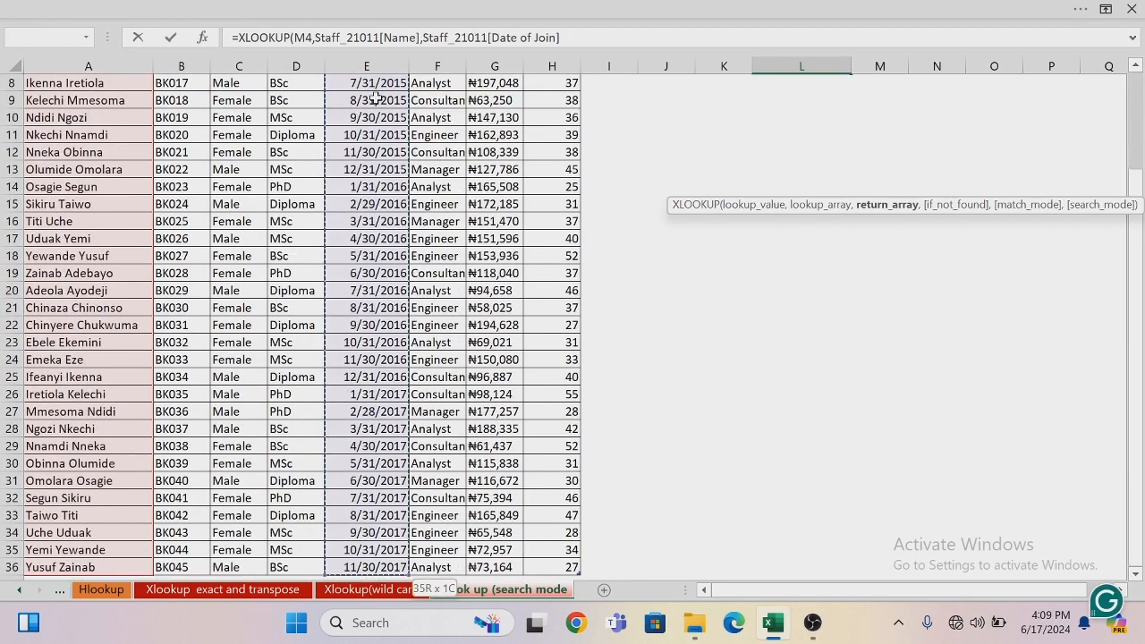
{"action": "left_click_drag", "start_coordinate": [1140, 192], "coordinate": [1139, 96]}
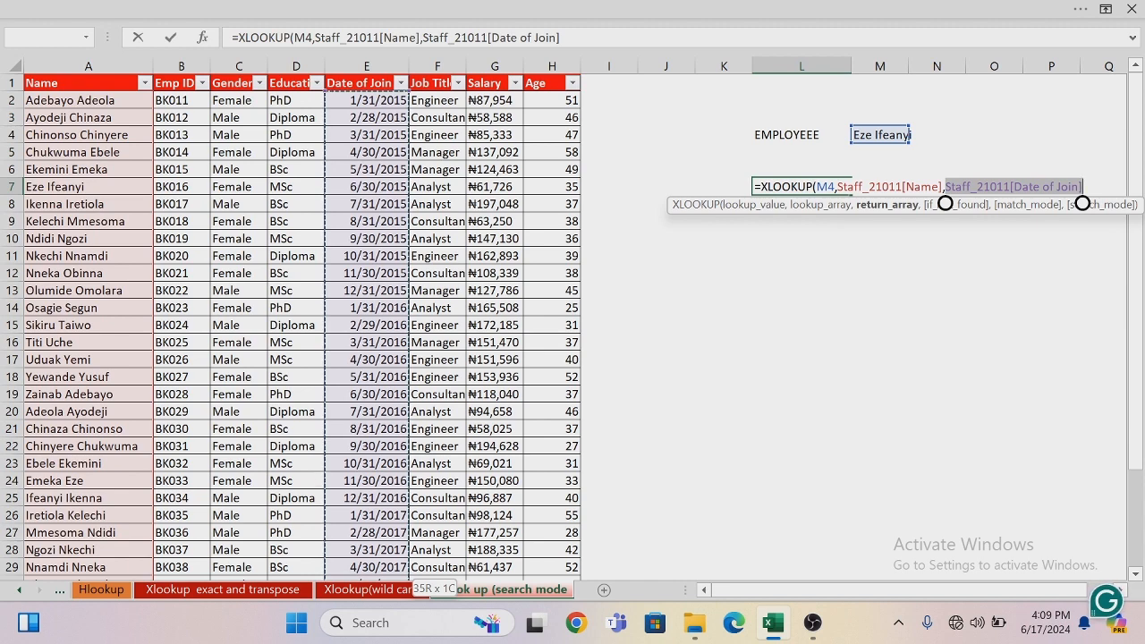
{"action": "type", "text": ","}
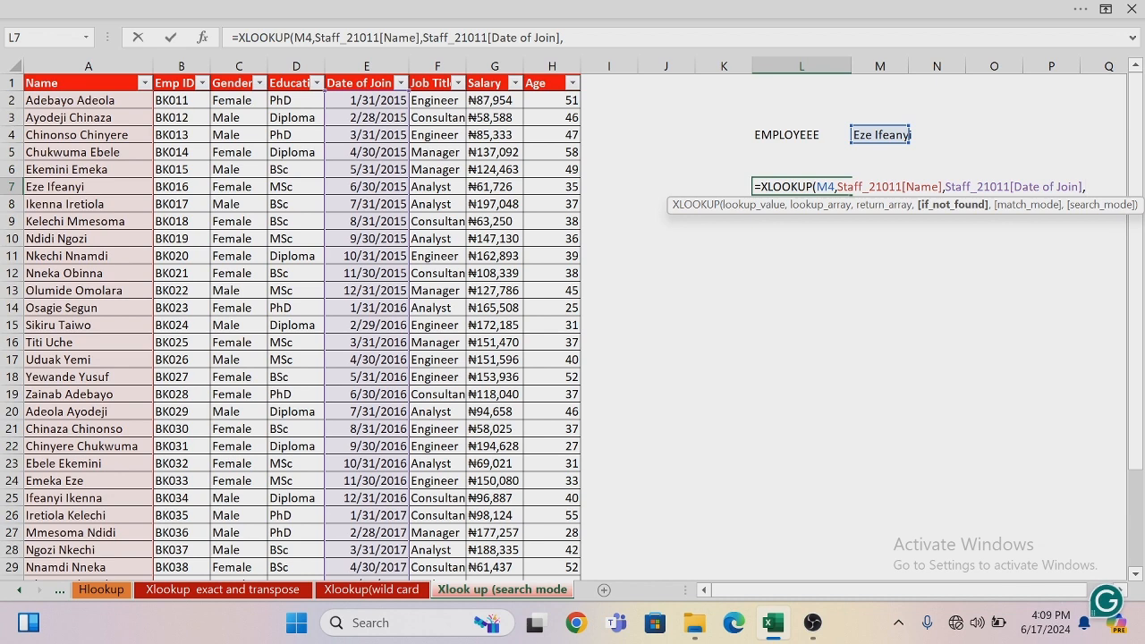
{"action": "type", "text": "-1)"}
{"action": "key", "text": "Return"}
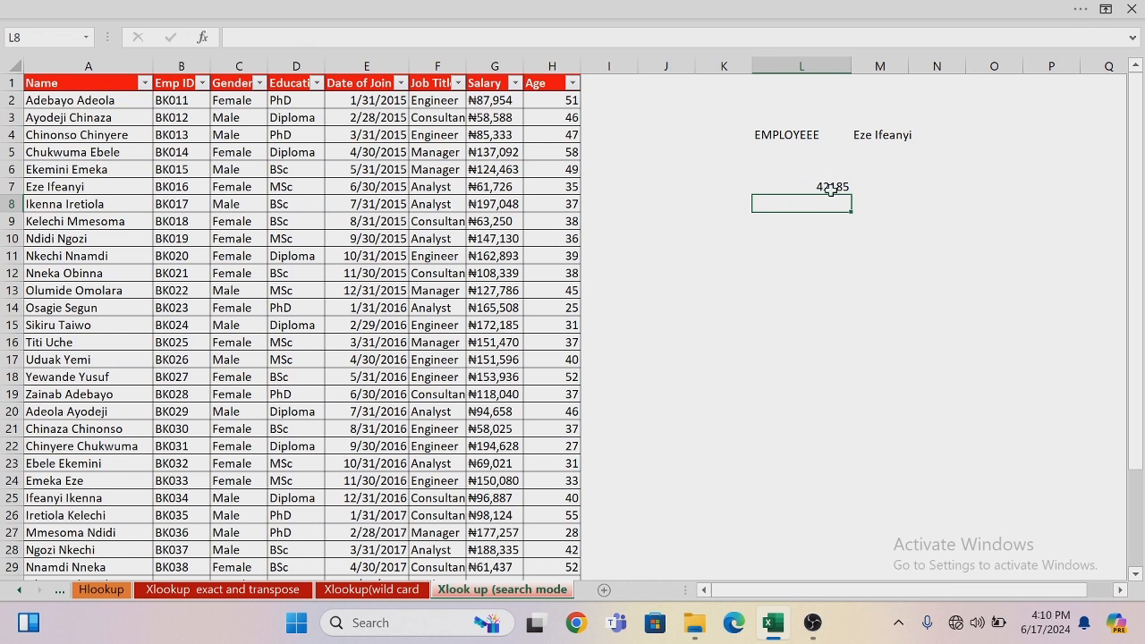
- Format cell L7 as a date with the *3/14/2012 type
{"action": "left_click", "coordinate": [831, 188]}
{"action": "right_click", "coordinate": [830, 189]}
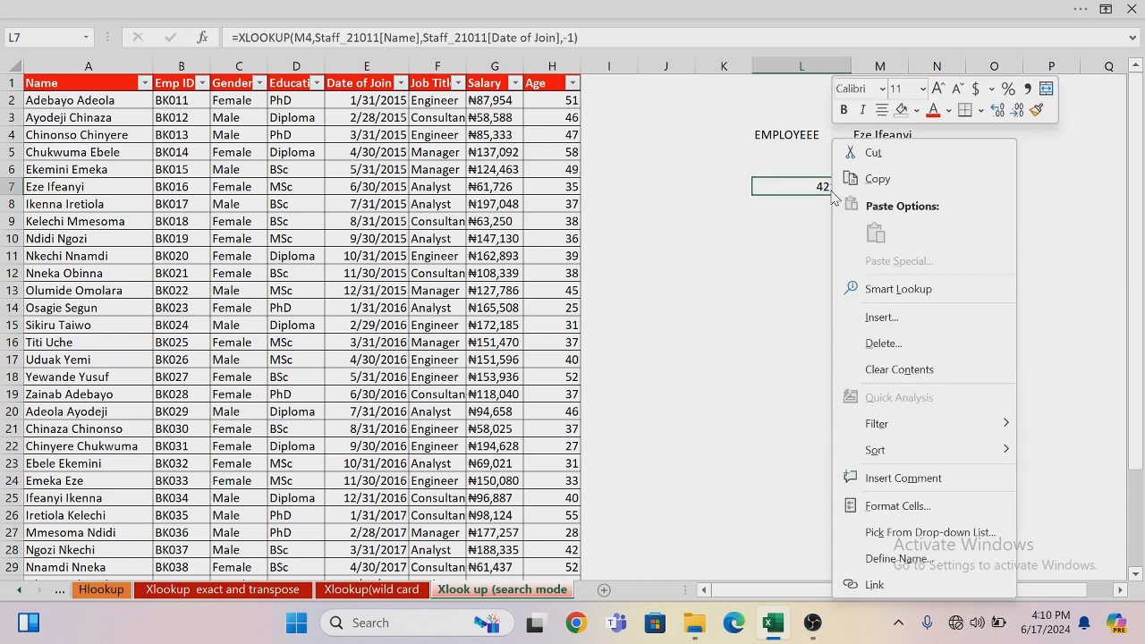
{"action": "left_click", "coordinate": [888, 509]}
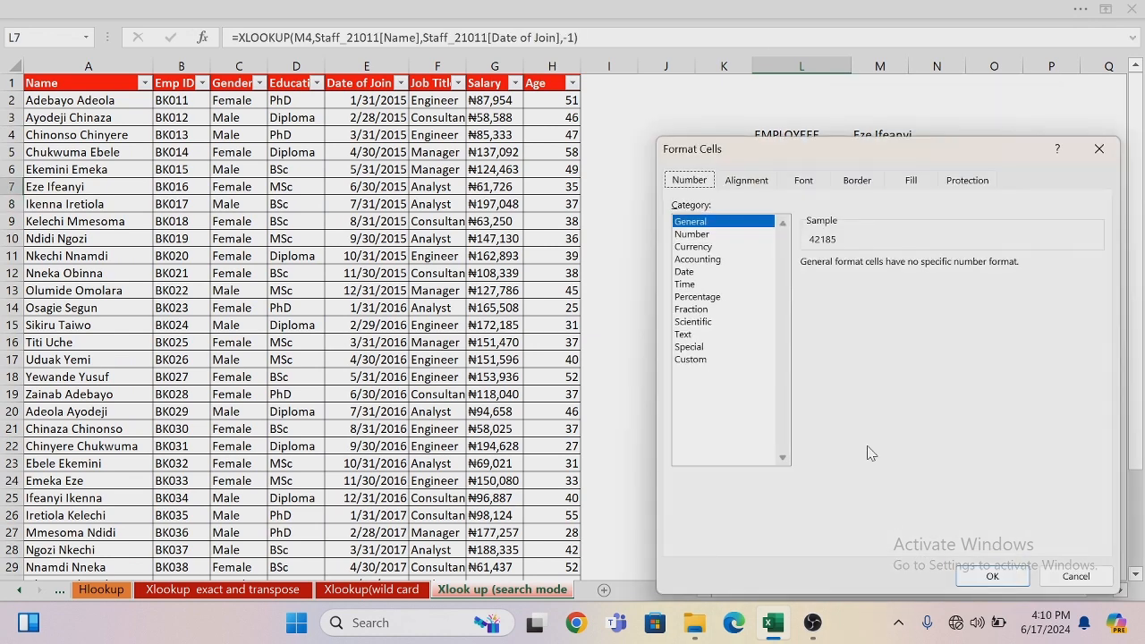
{"action": "left_click", "coordinate": [690, 275]}
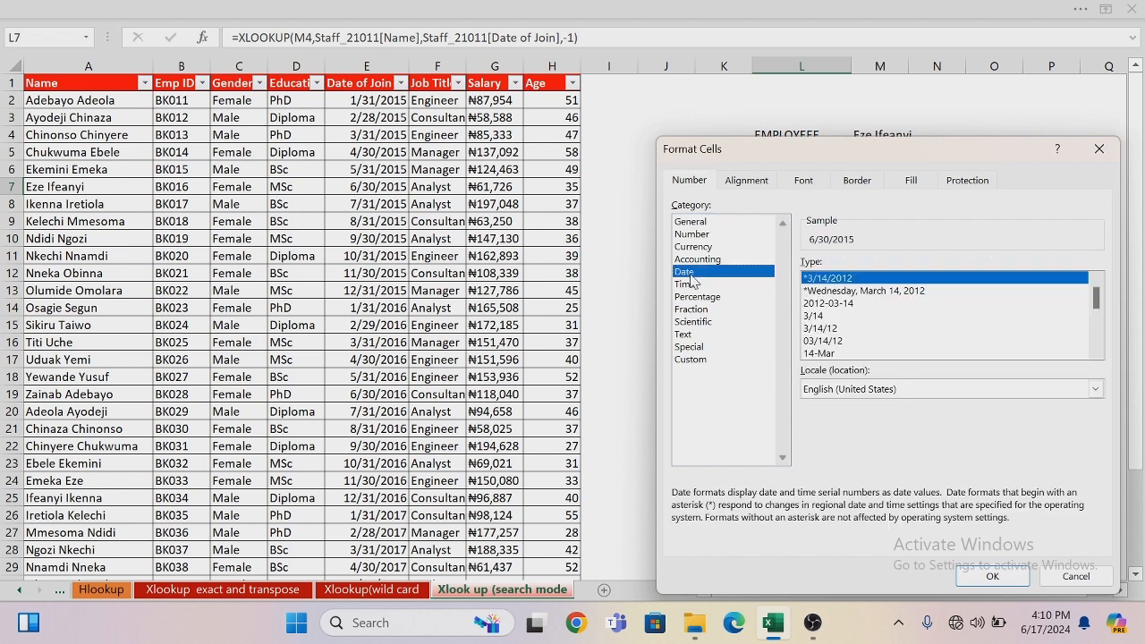
{"action": "left_click", "coordinate": [991, 575]}
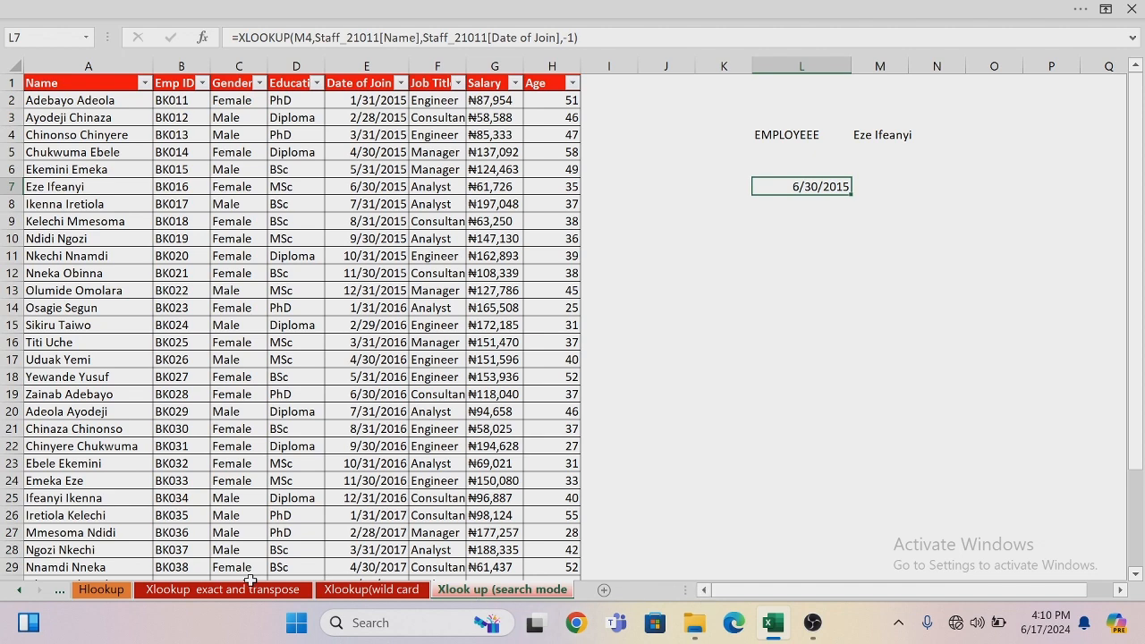
- Review the workbook's lookup sheets in order, from "VLookup Exact Match" through "Xlook up (search mode"
{"action": "left_click", "coordinate": [22, 591]}
{"action": "left_click", "coordinate": [21, 591]}
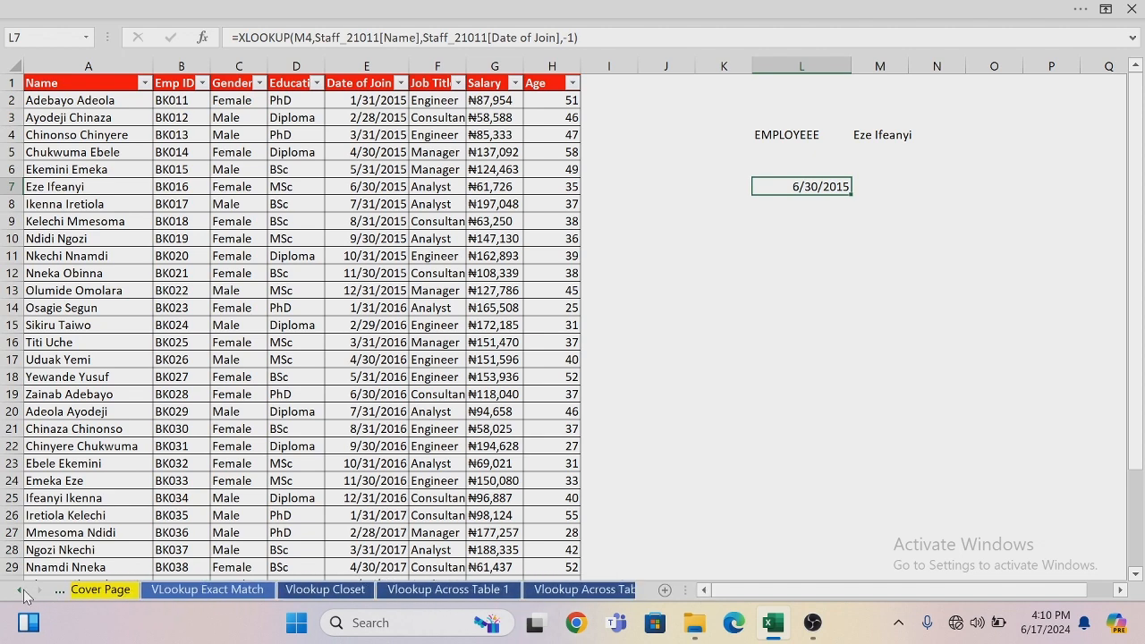
{"action": "left_click", "coordinate": [183, 590]}
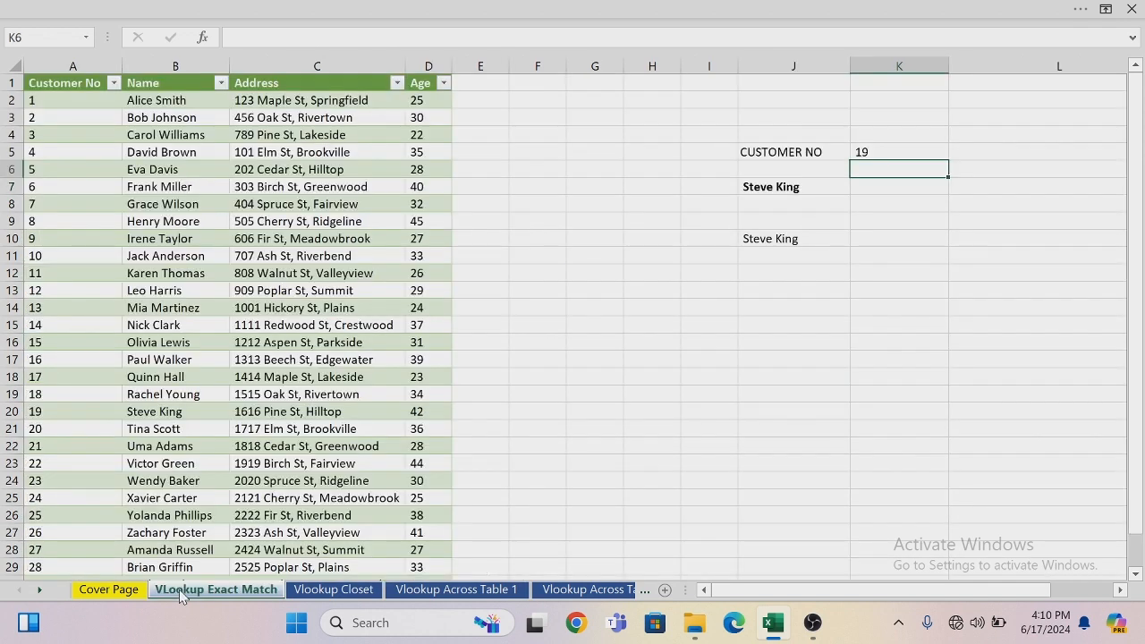
{"action": "left_click", "coordinate": [301, 594]}
{"action": "left_click", "coordinate": [418, 593]}
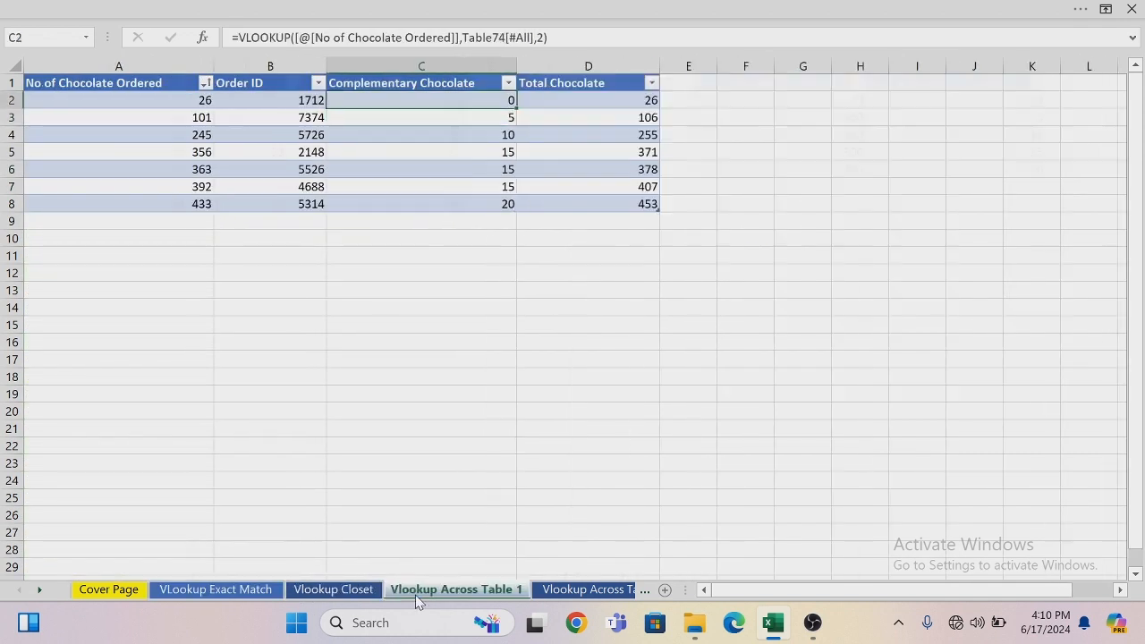
{"action": "left_click", "coordinate": [577, 591]}
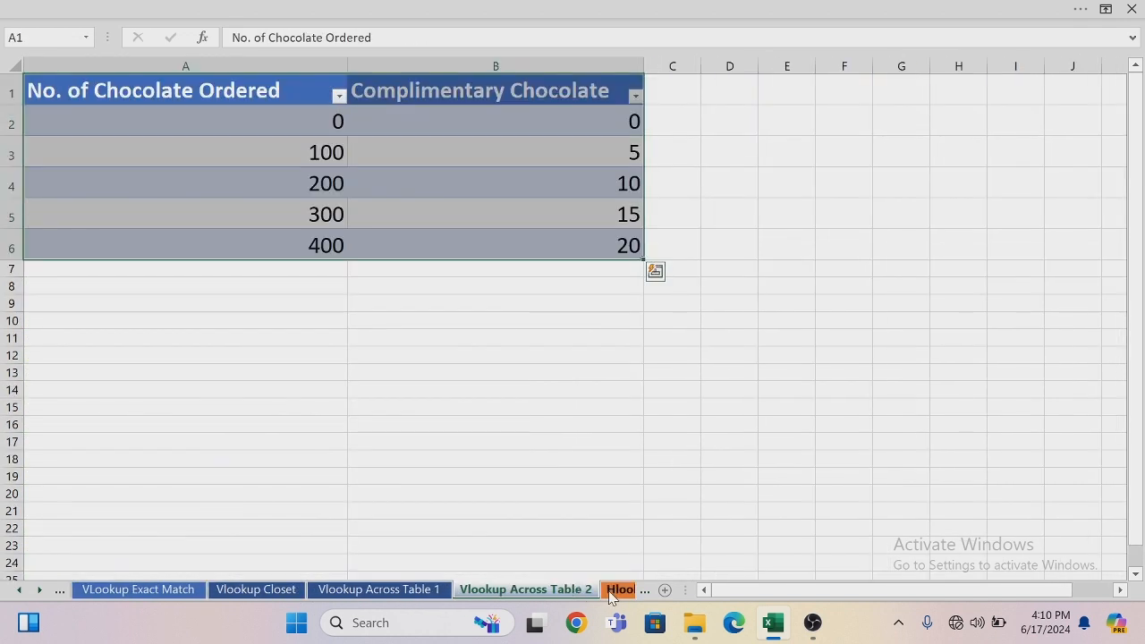
{"action": "left_click", "coordinate": [623, 590]}
{"action": "left_click", "coordinate": [615, 592]}
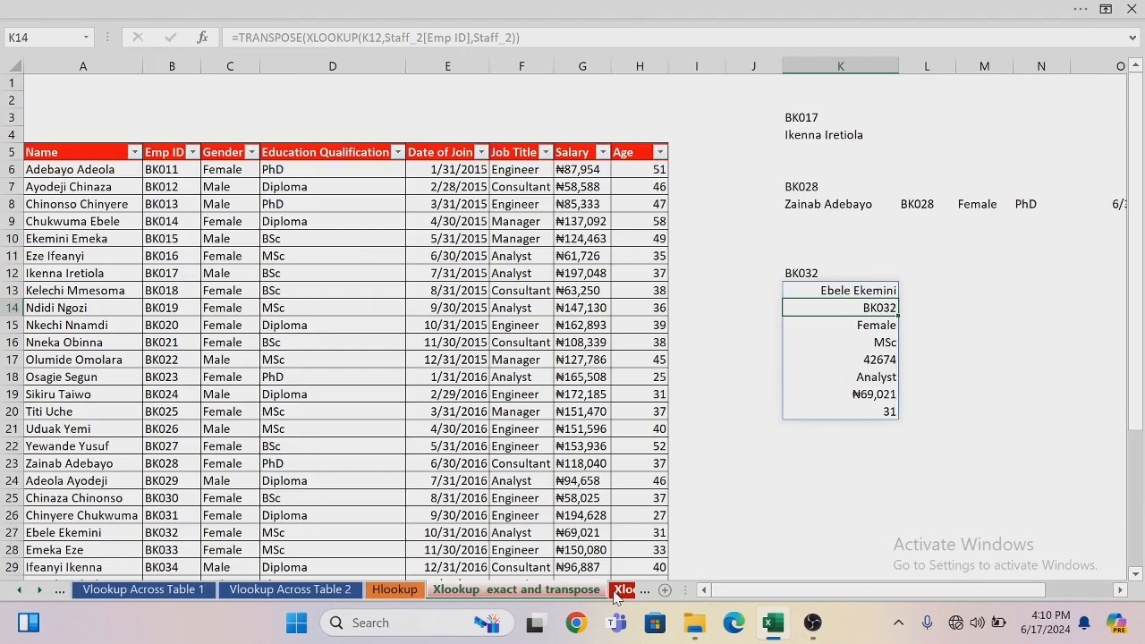
{"action": "left_click", "coordinate": [619, 593]}
{"action": "left_click", "coordinate": [615, 591]}
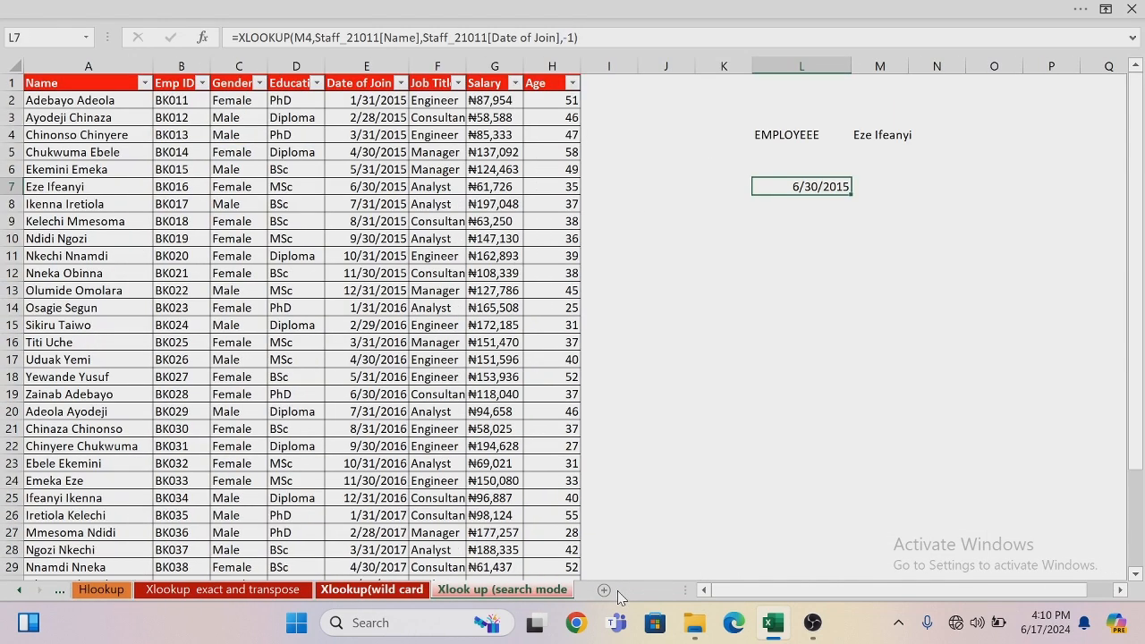